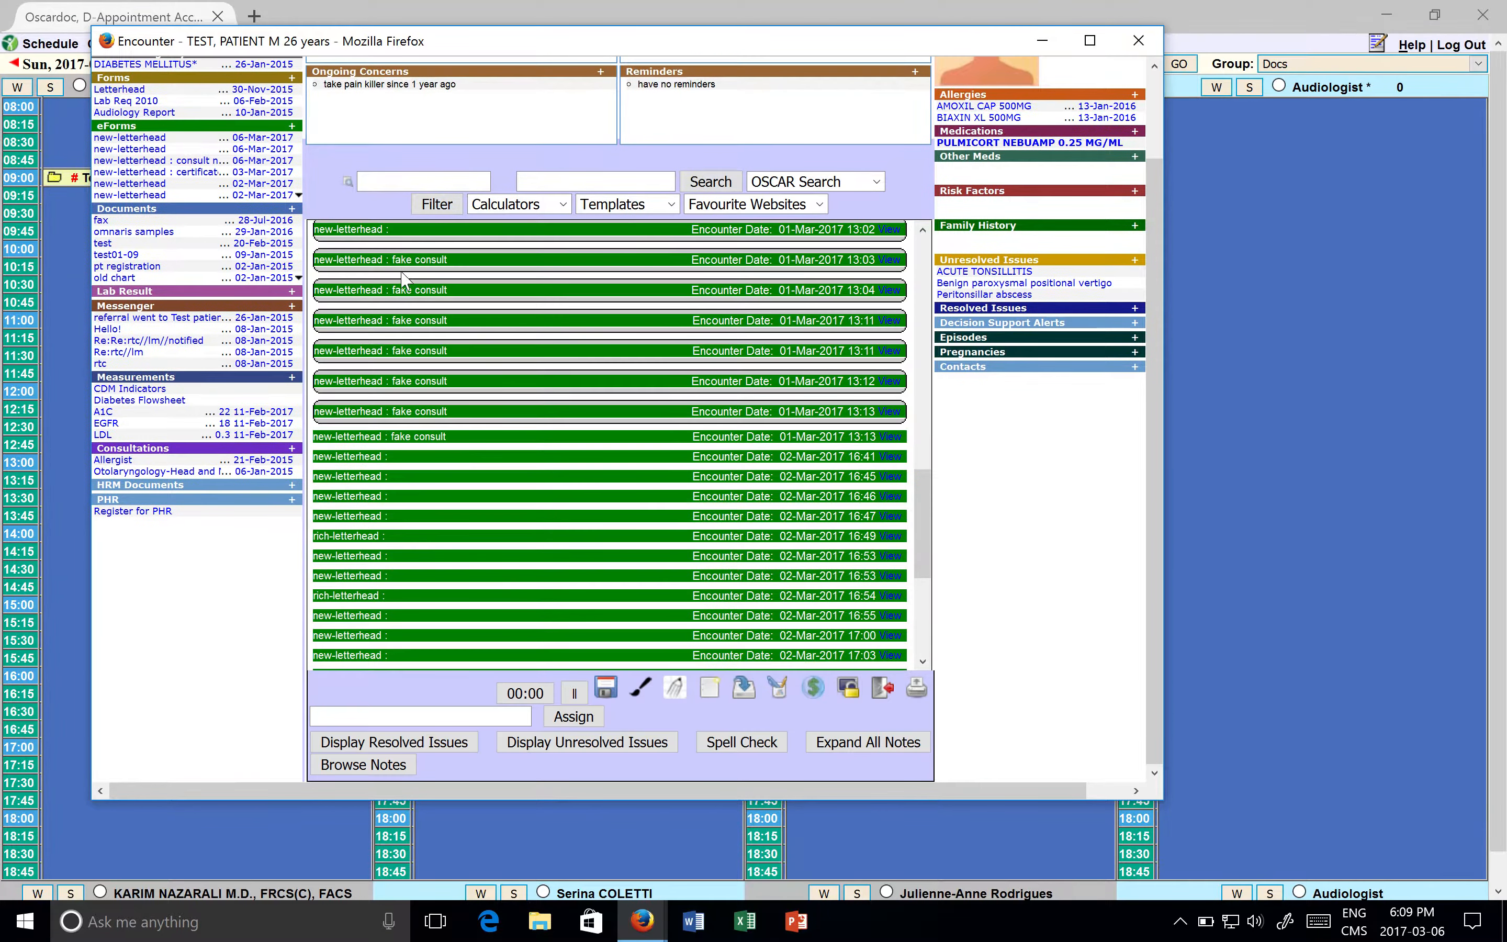
- Create a new new-letterhead eForm from the patient's encounter and call up the Rheumatology-letterhead template in the letter body
click(397, 181)
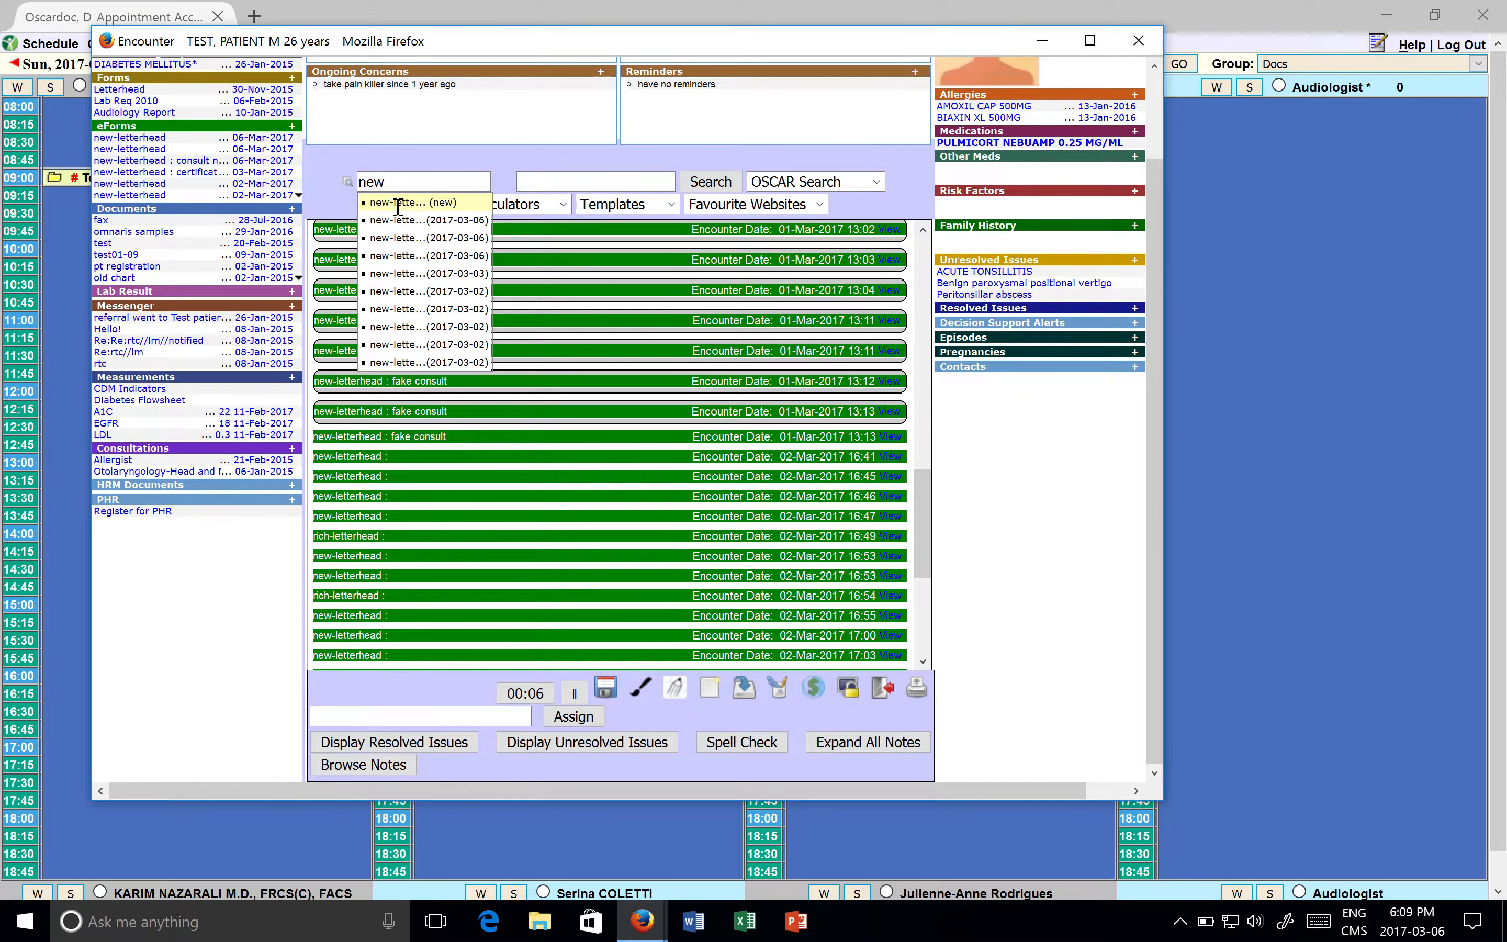
click(397, 203)
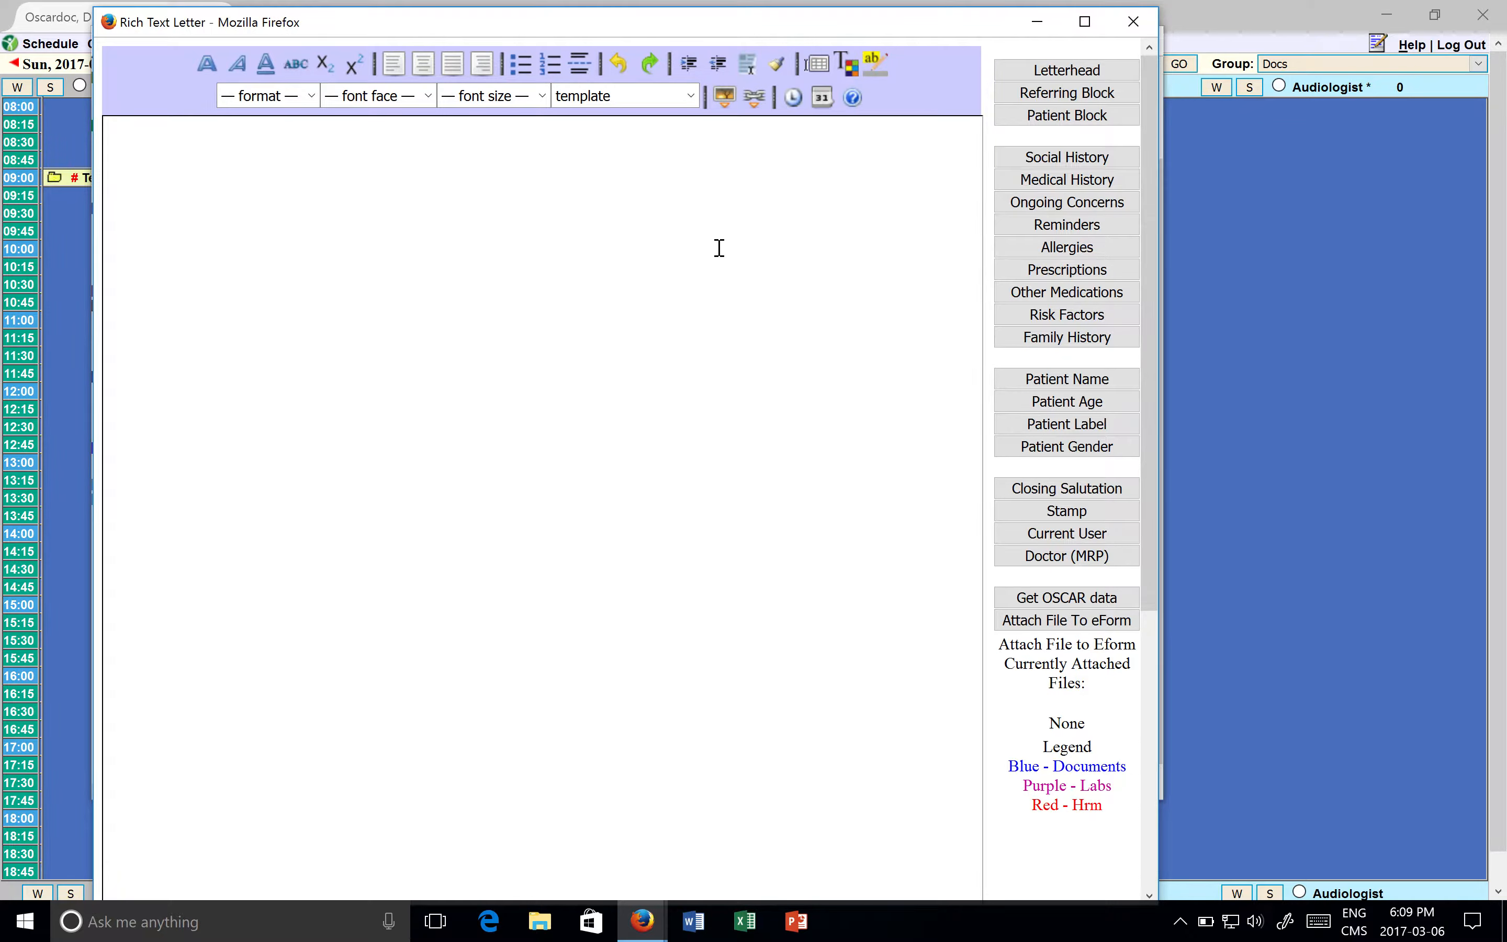
click(569, 327)
text(etterhead)
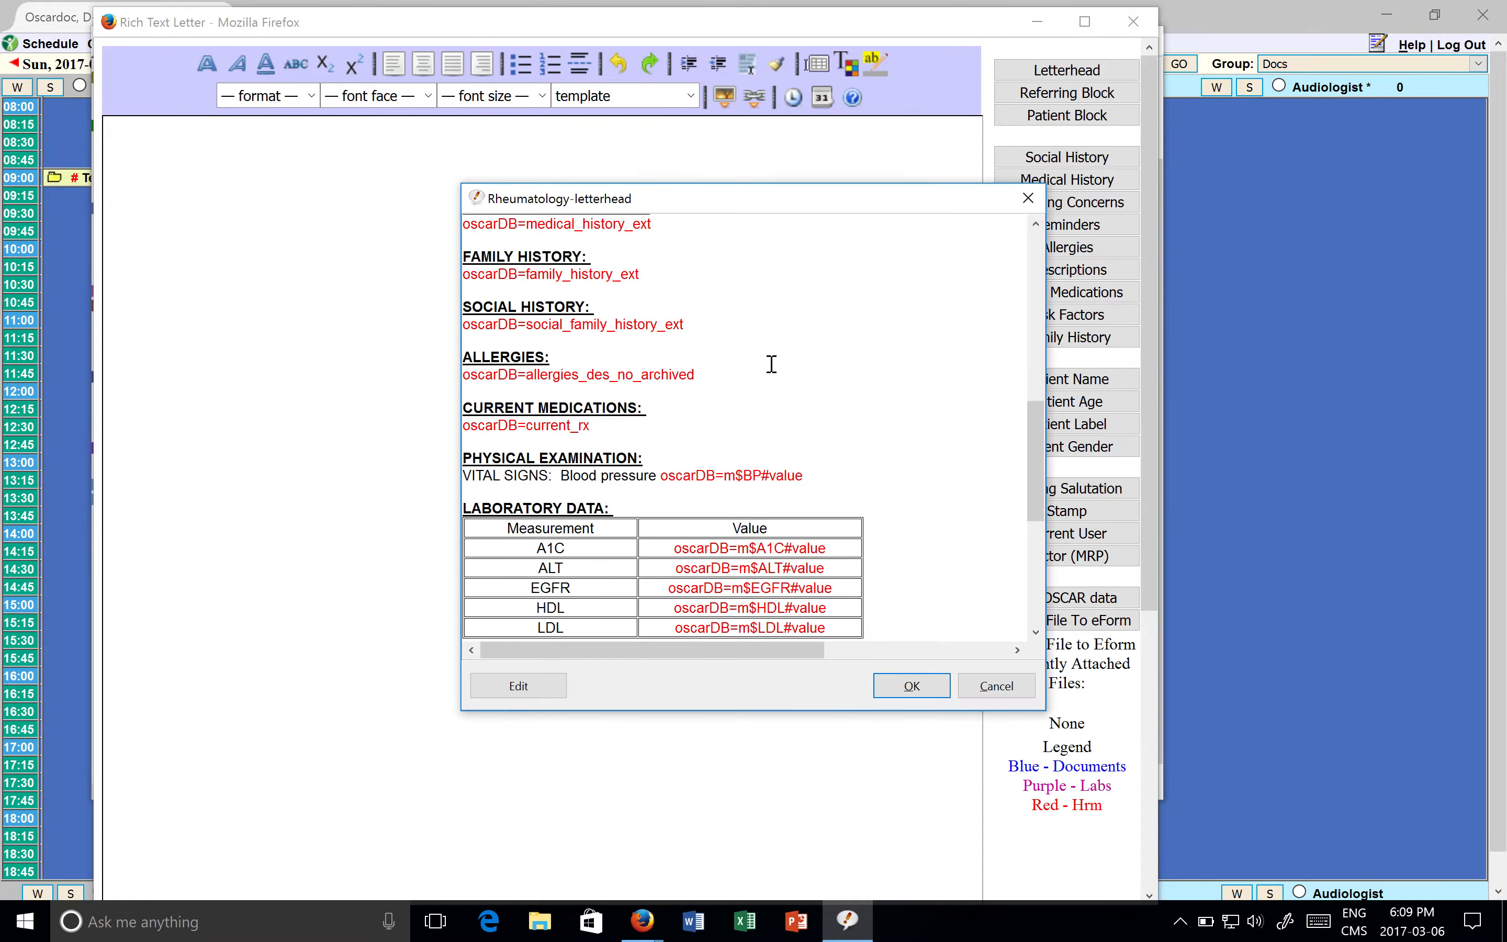
- Enlarge the Rheumatology-letterhead template window and examine its letterhead, patient fields, history sections and laboratory data table
drag(1037, 439, 1031, 277)
drag(917, 207, 789, 173)
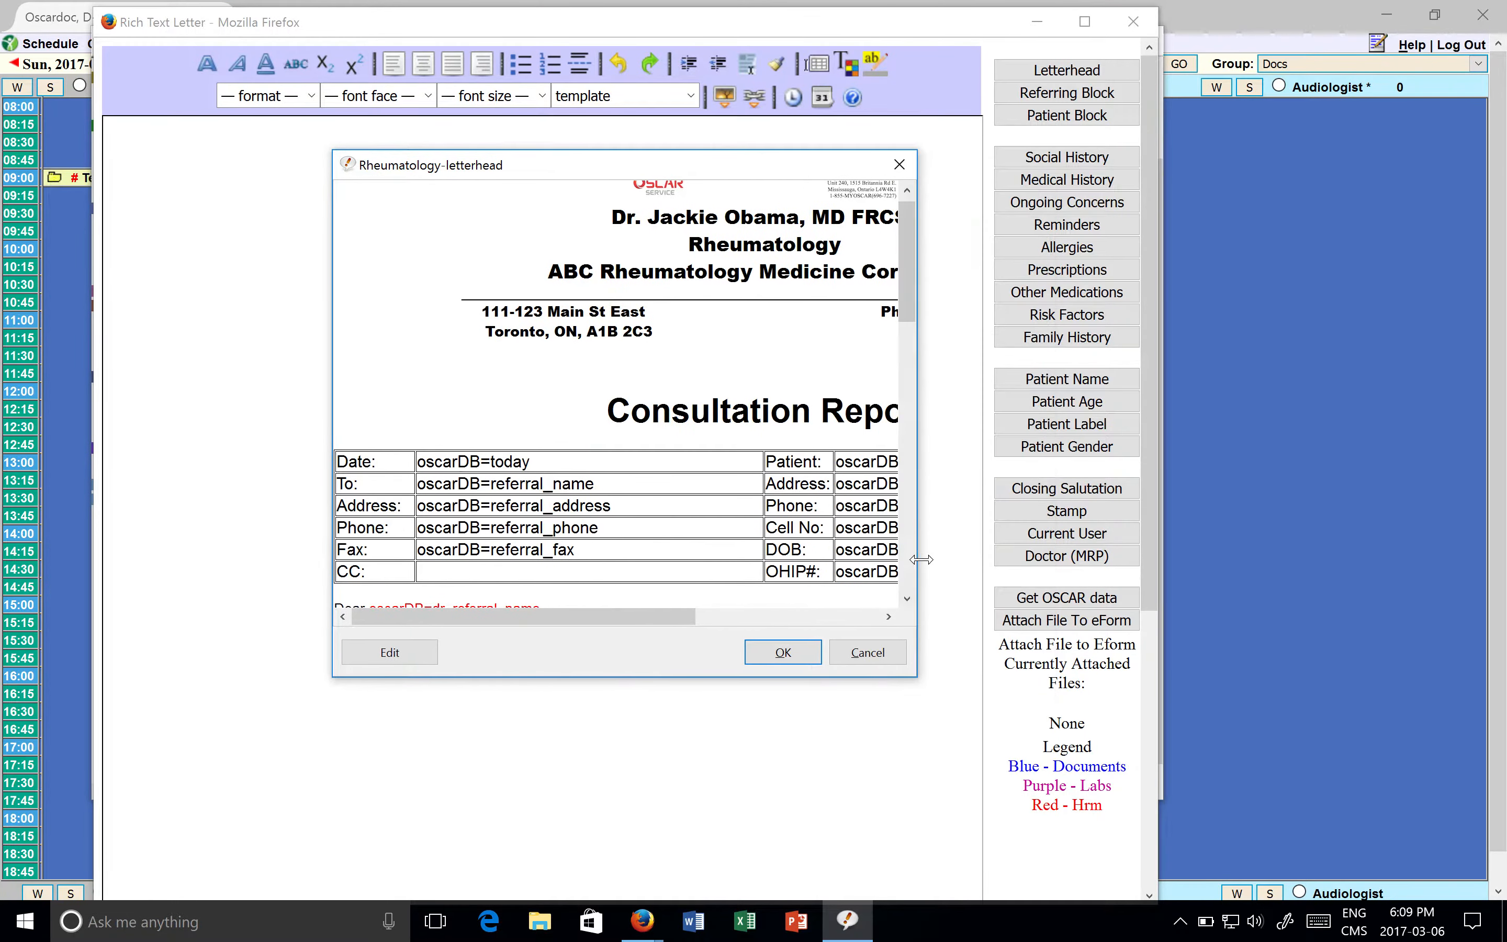
drag(913, 679, 1249, 729)
drag(1244, 310, 1238, 267)
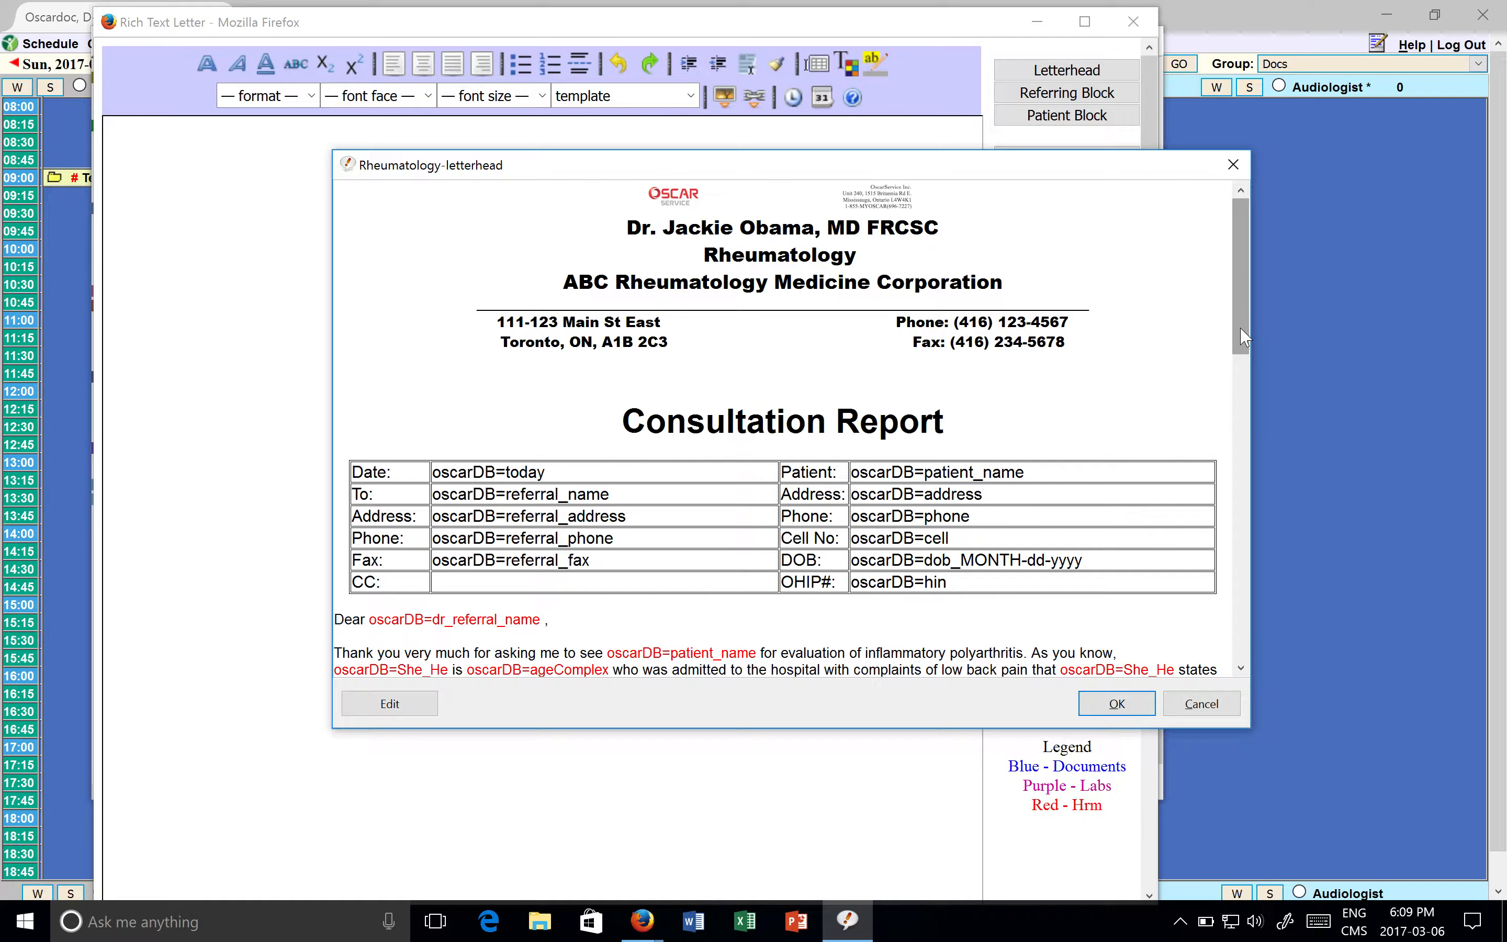
drag(1243, 337, 1241, 398)
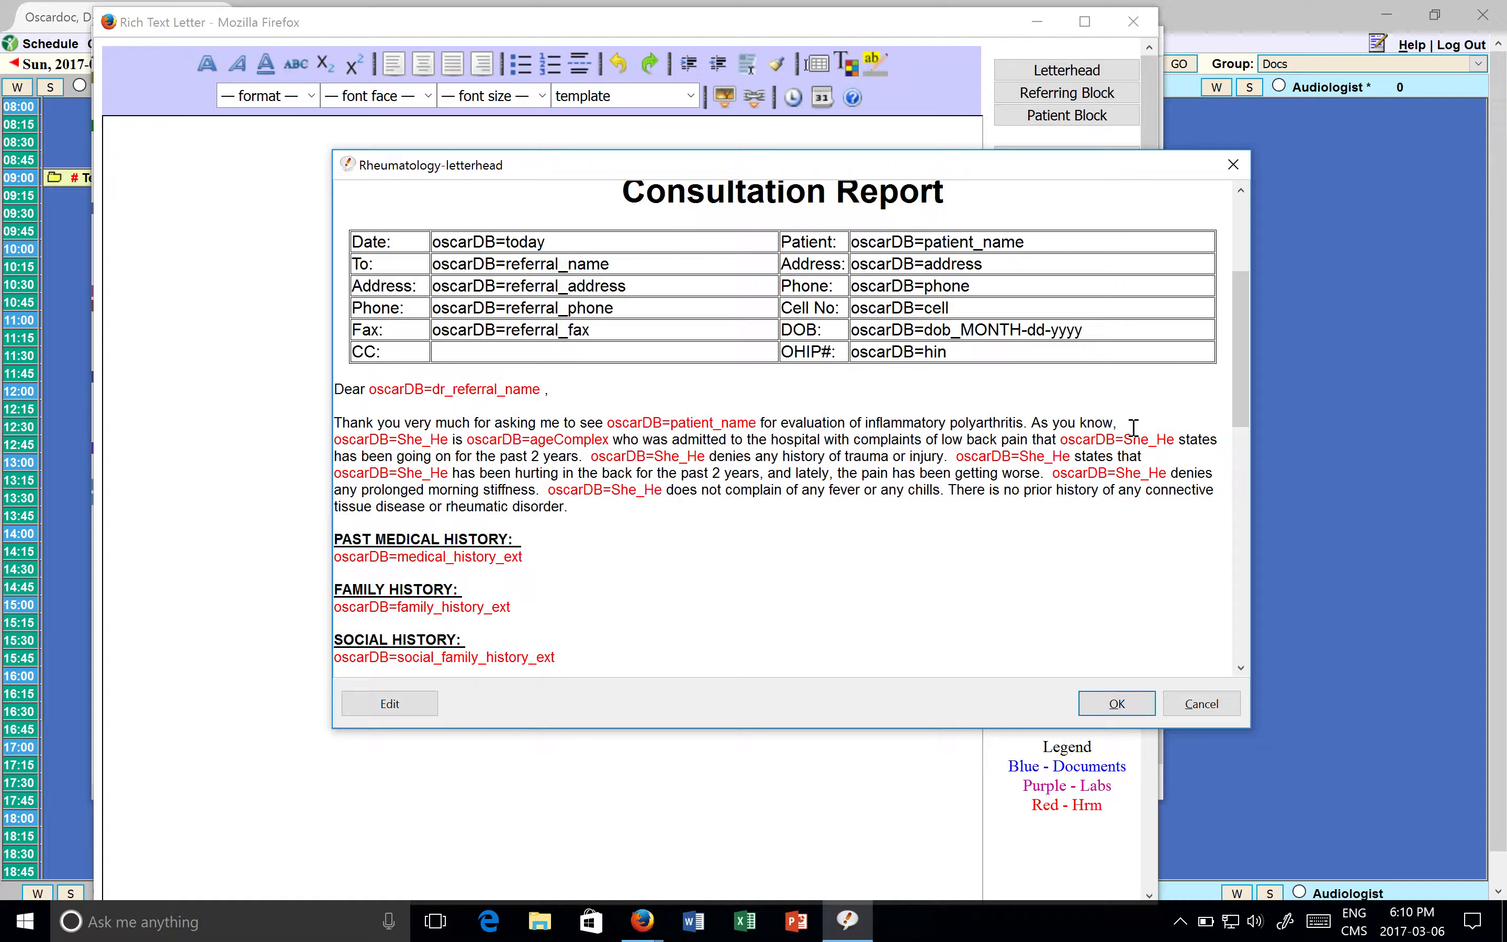
drag(1238, 386, 1236, 449)
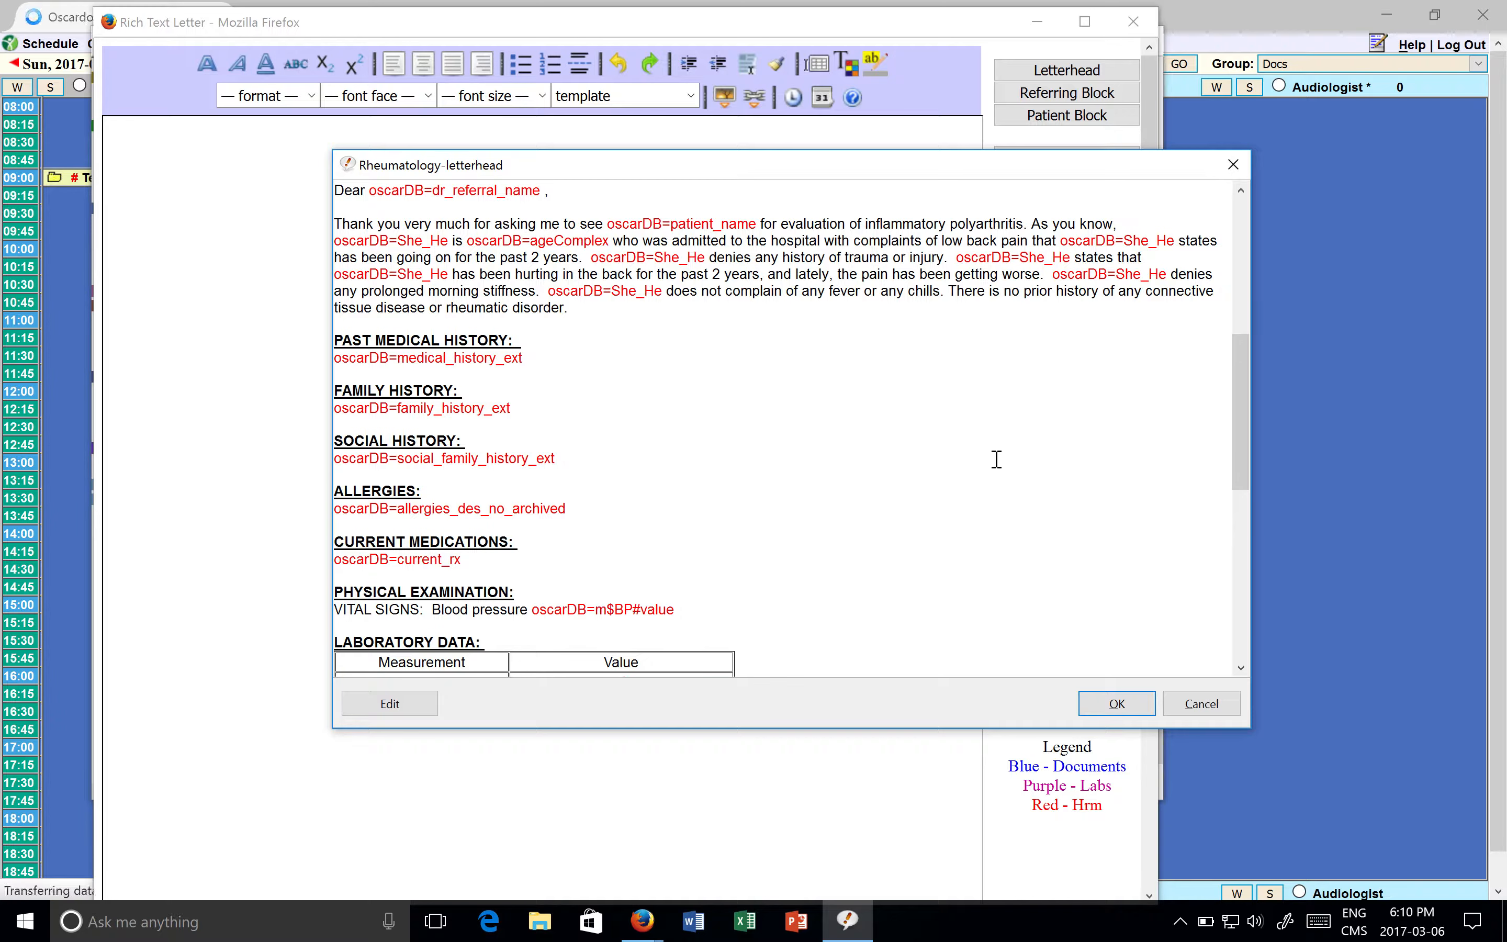
drag(1242, 425, 1234, 558)
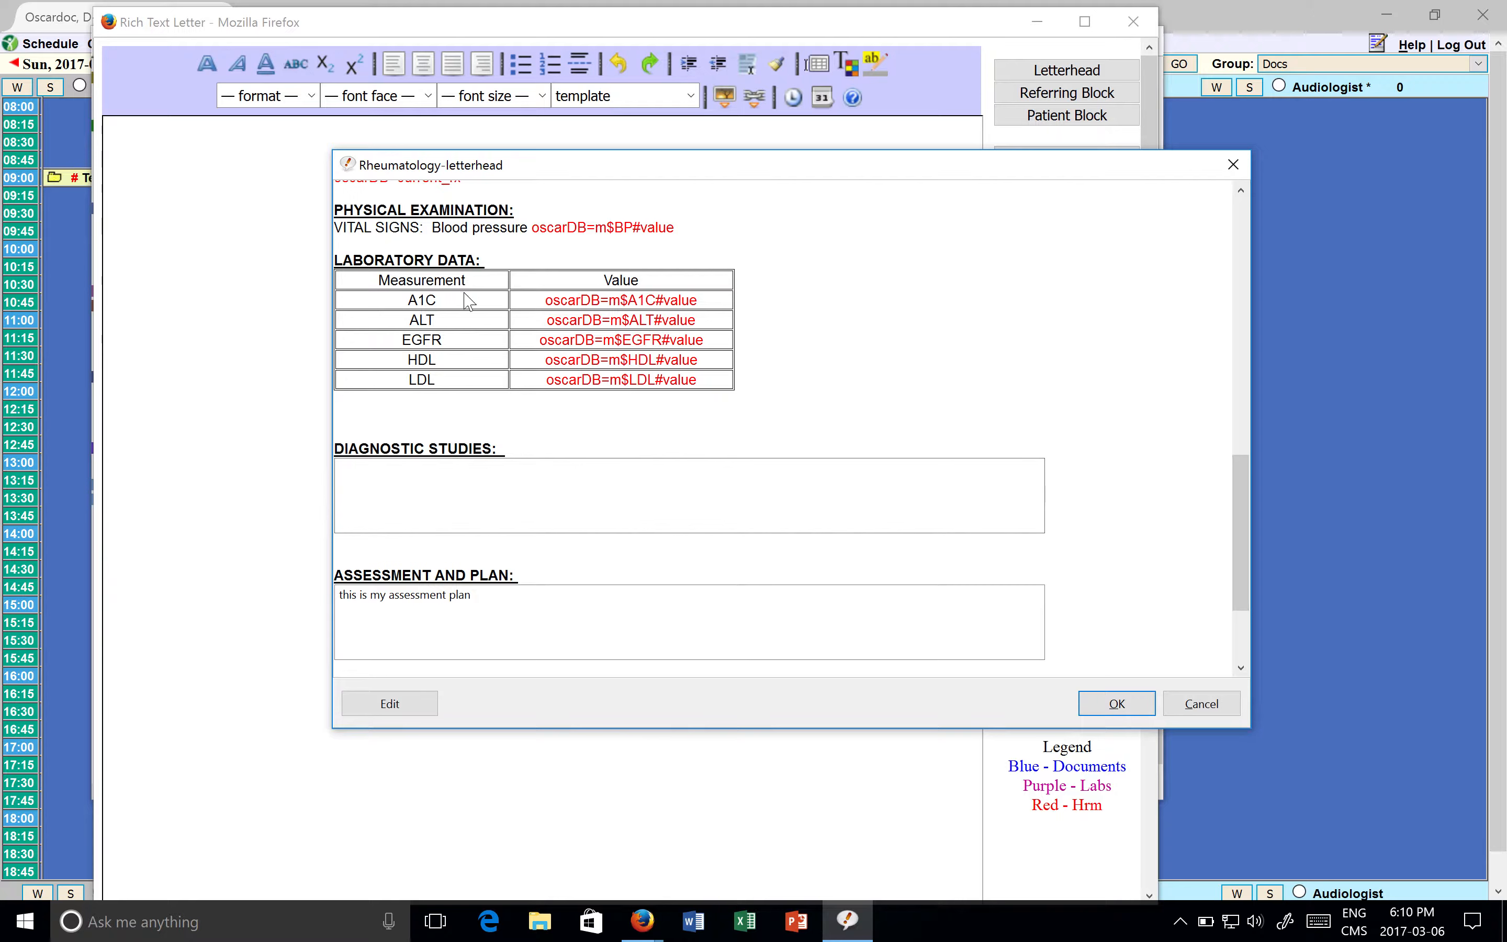
- Enter "diag" as the template's Diagnostic Studies text, keeping "this is my assessment plan" for Assessment and Plan
click(503, 494)
drag(482, 591, 361, 599)
drag(1243, 536, 1243, 573)
click(499, 475)
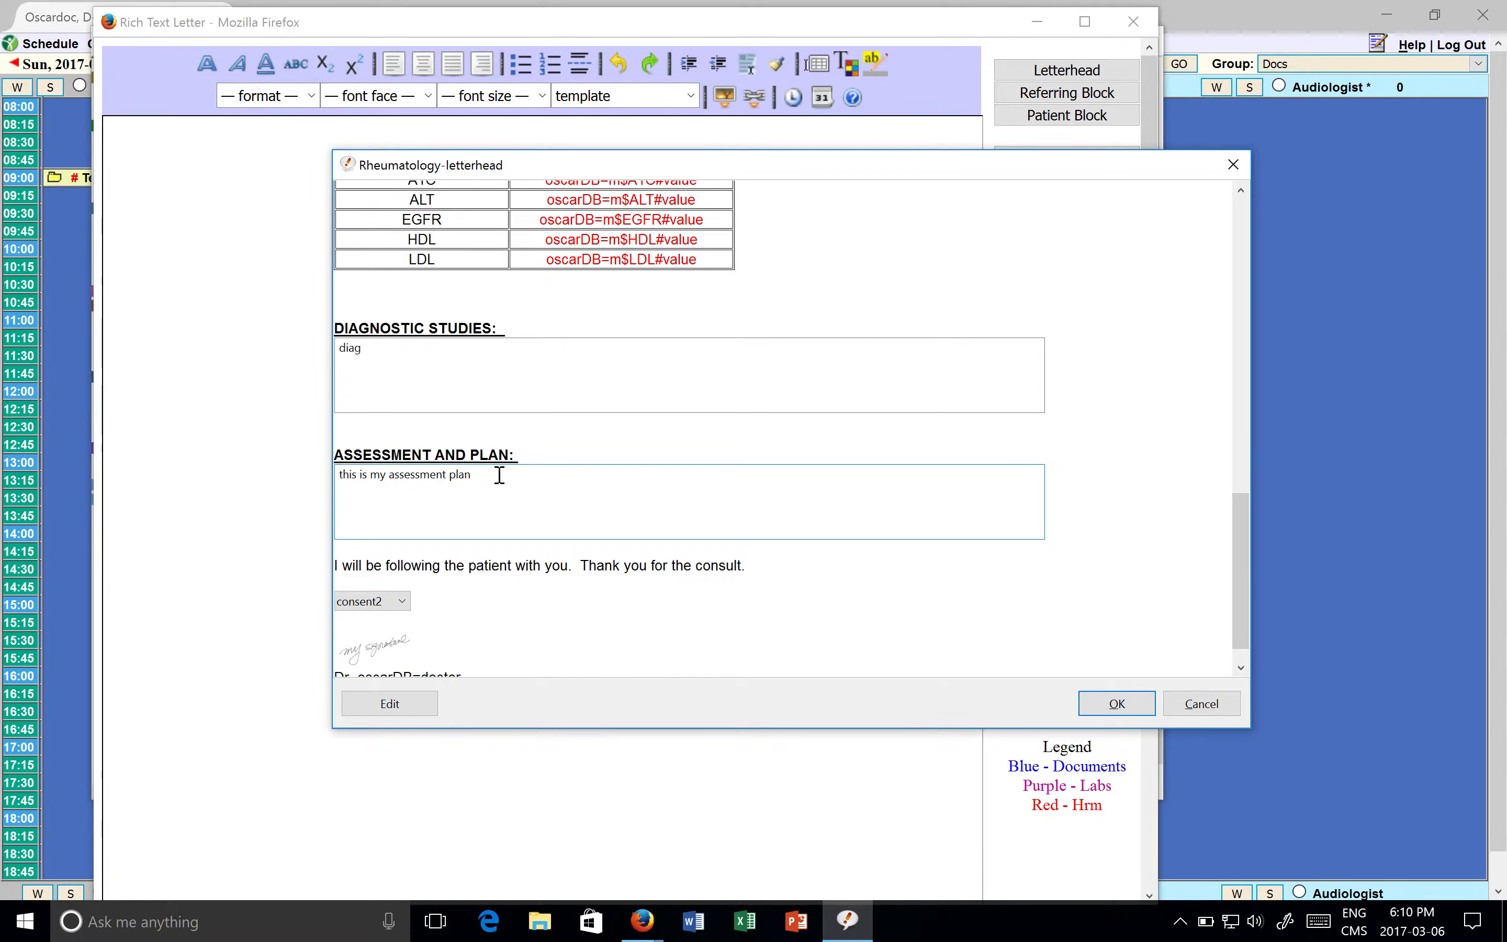
- Choose the consent1 wording in the template and insert the completed template into the letter
click(404, 602)
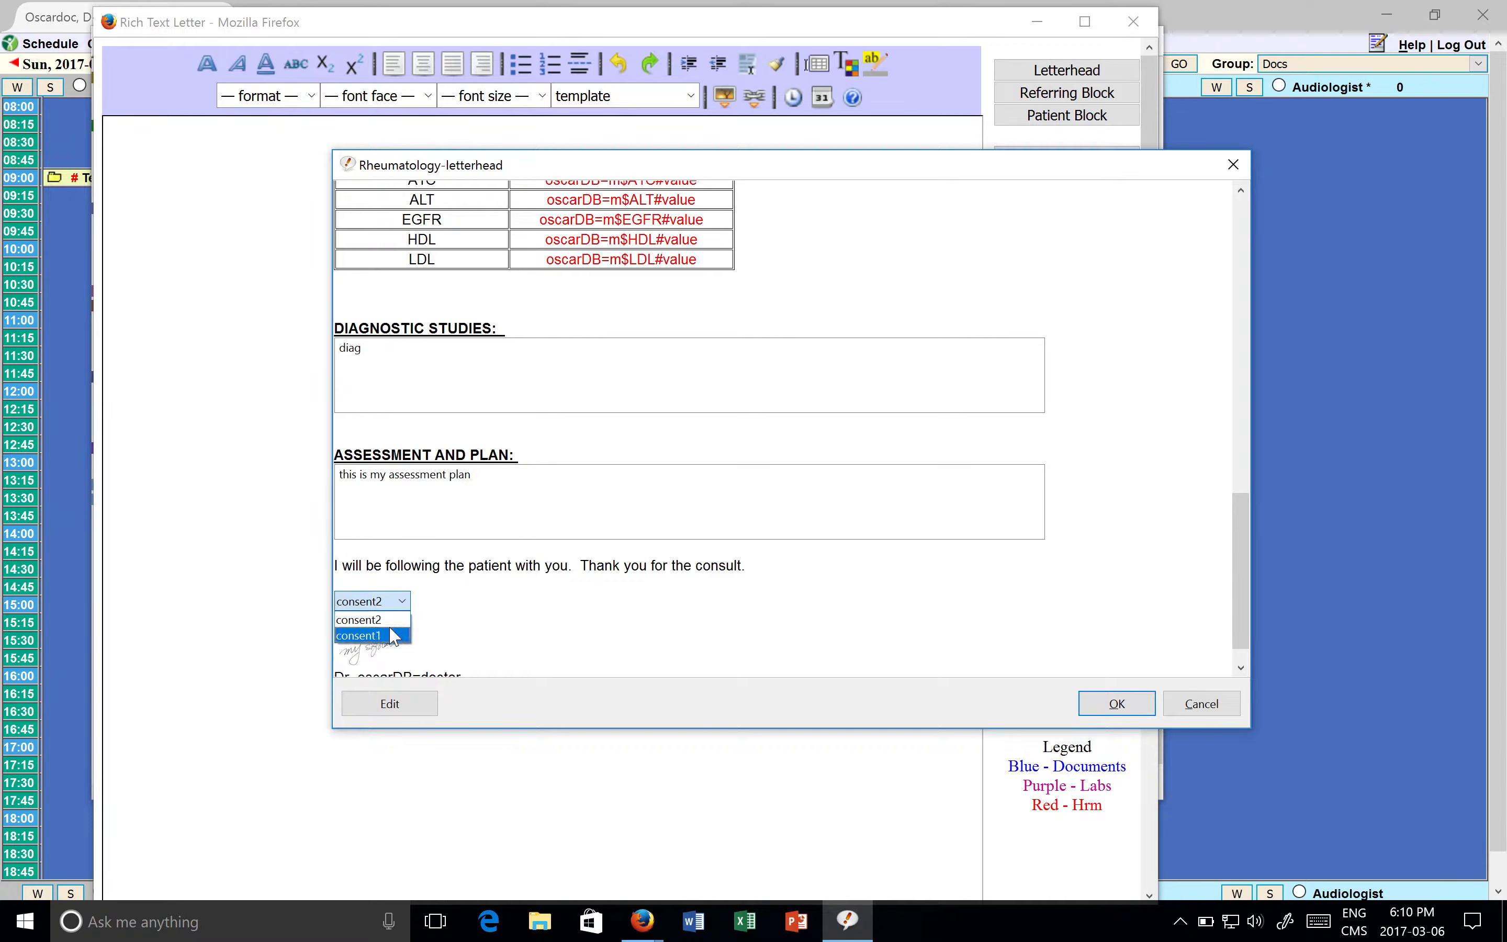
click(618, 631)
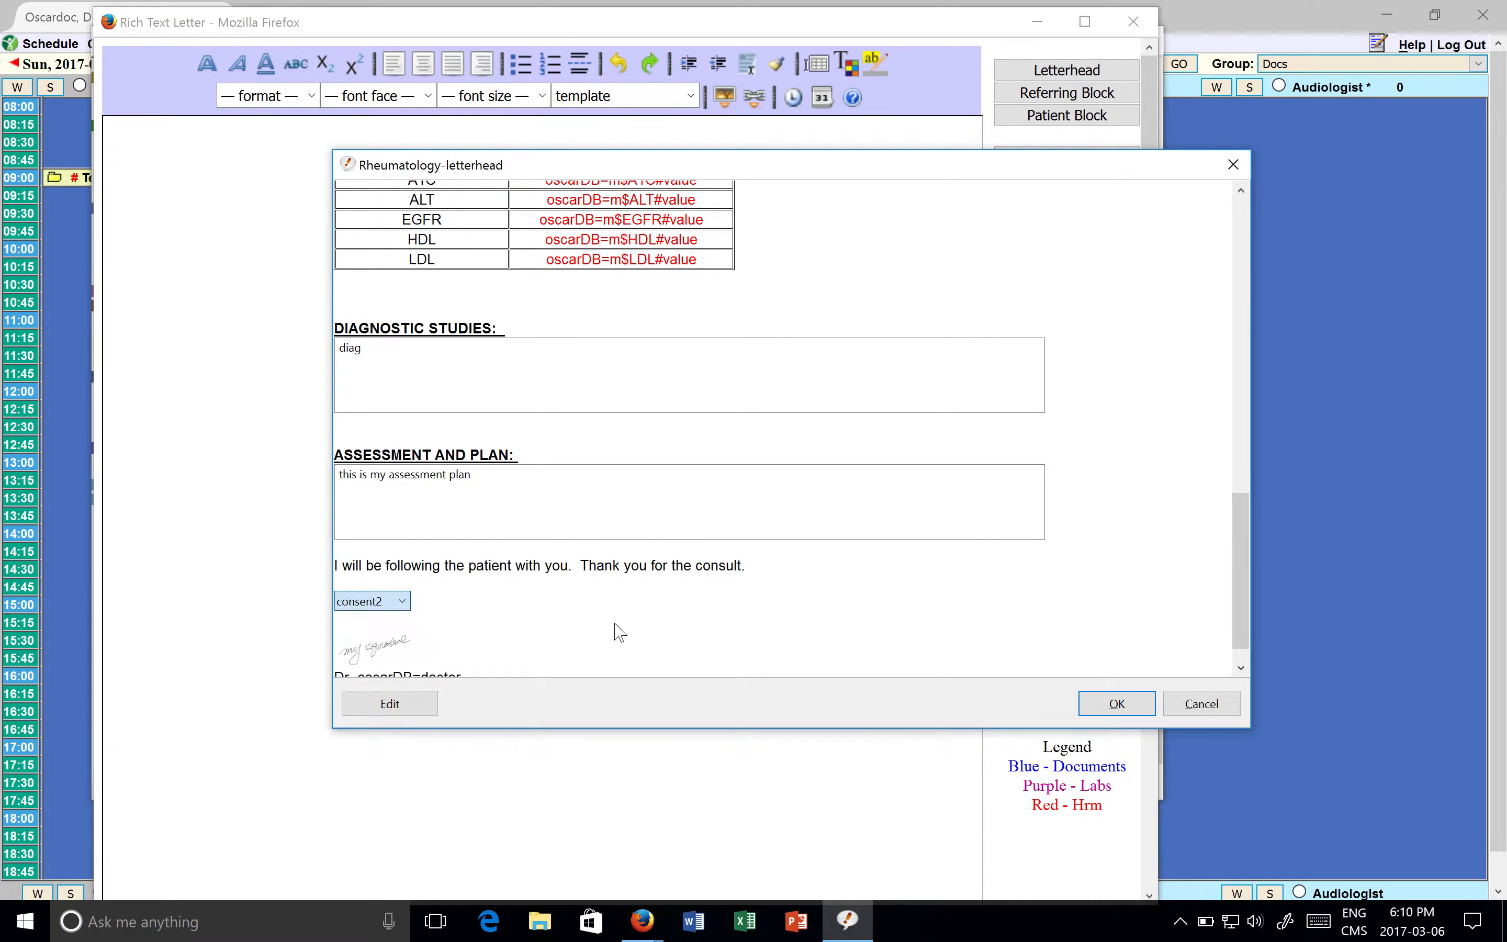
scroll(1245, 576, down, 1)
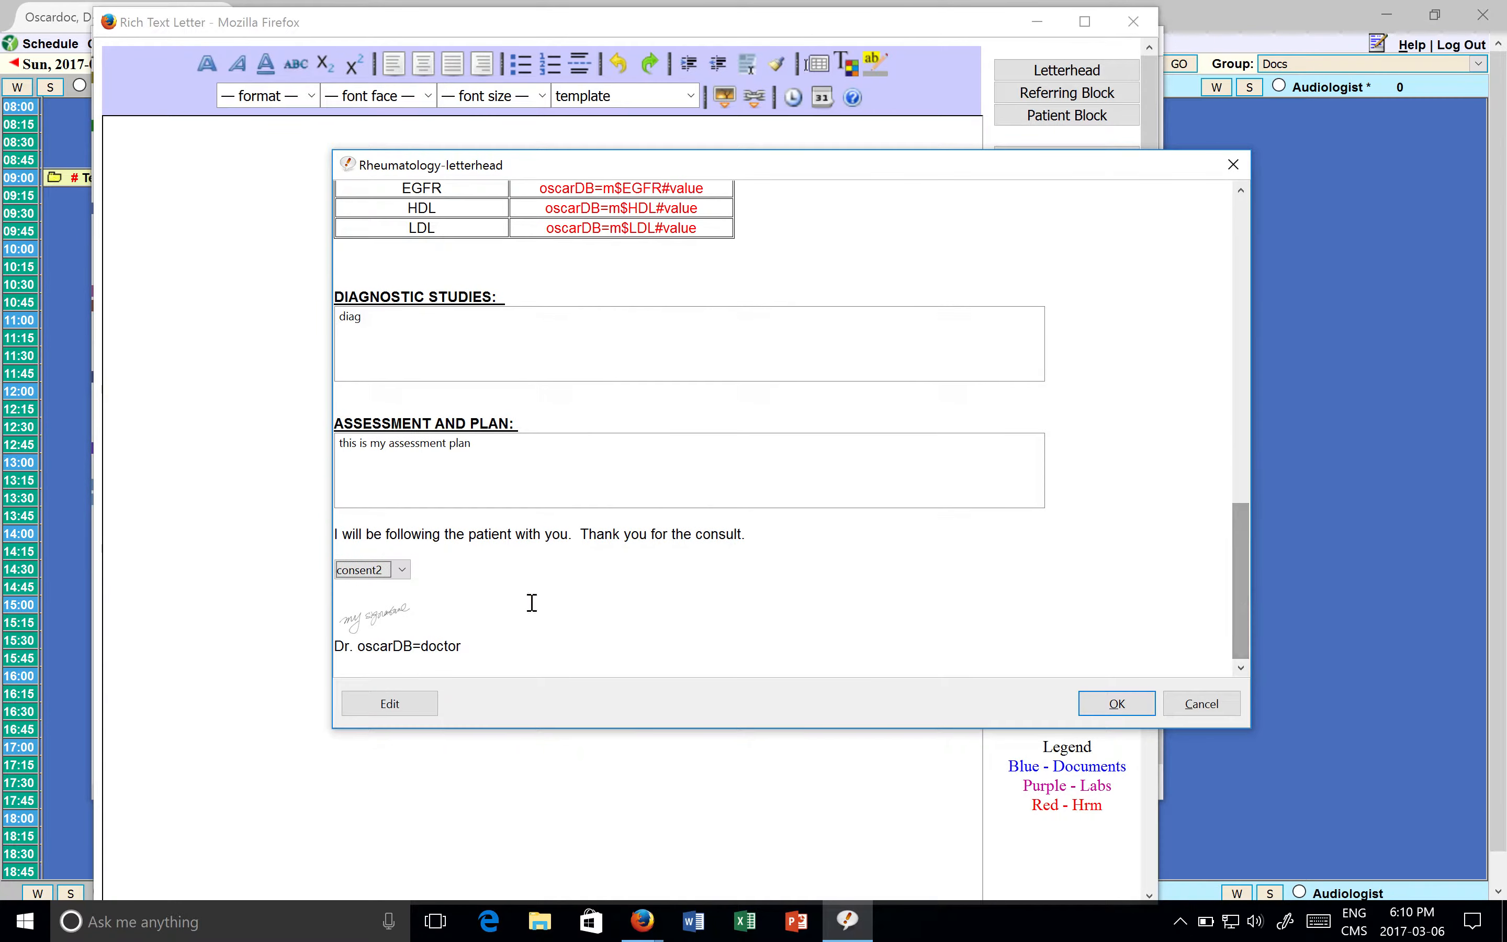
click(402, 570)
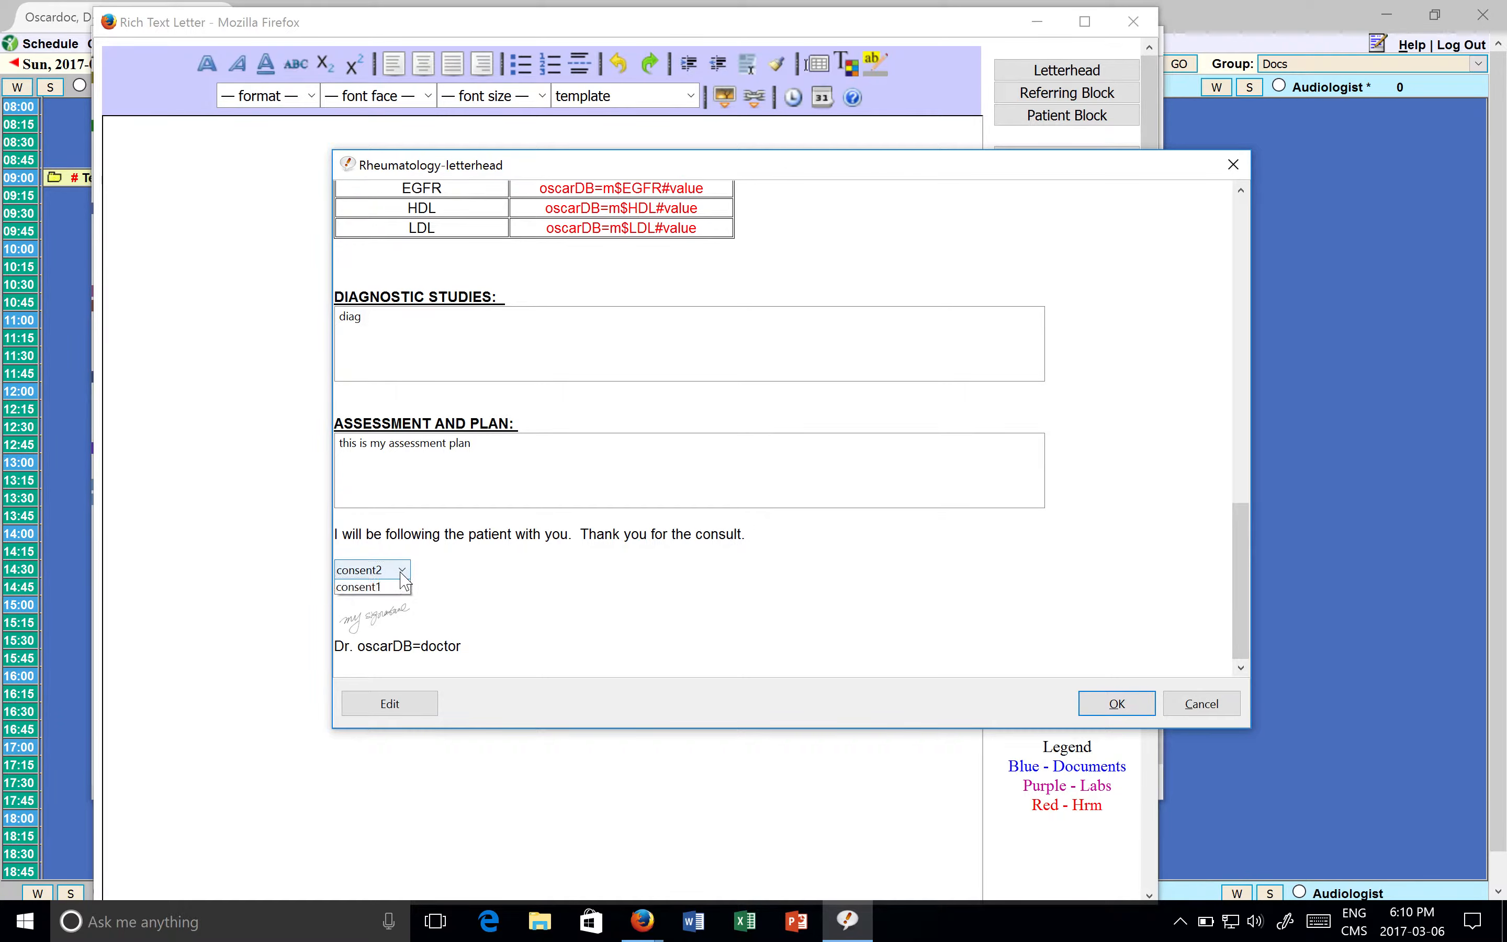
click(378, 598)
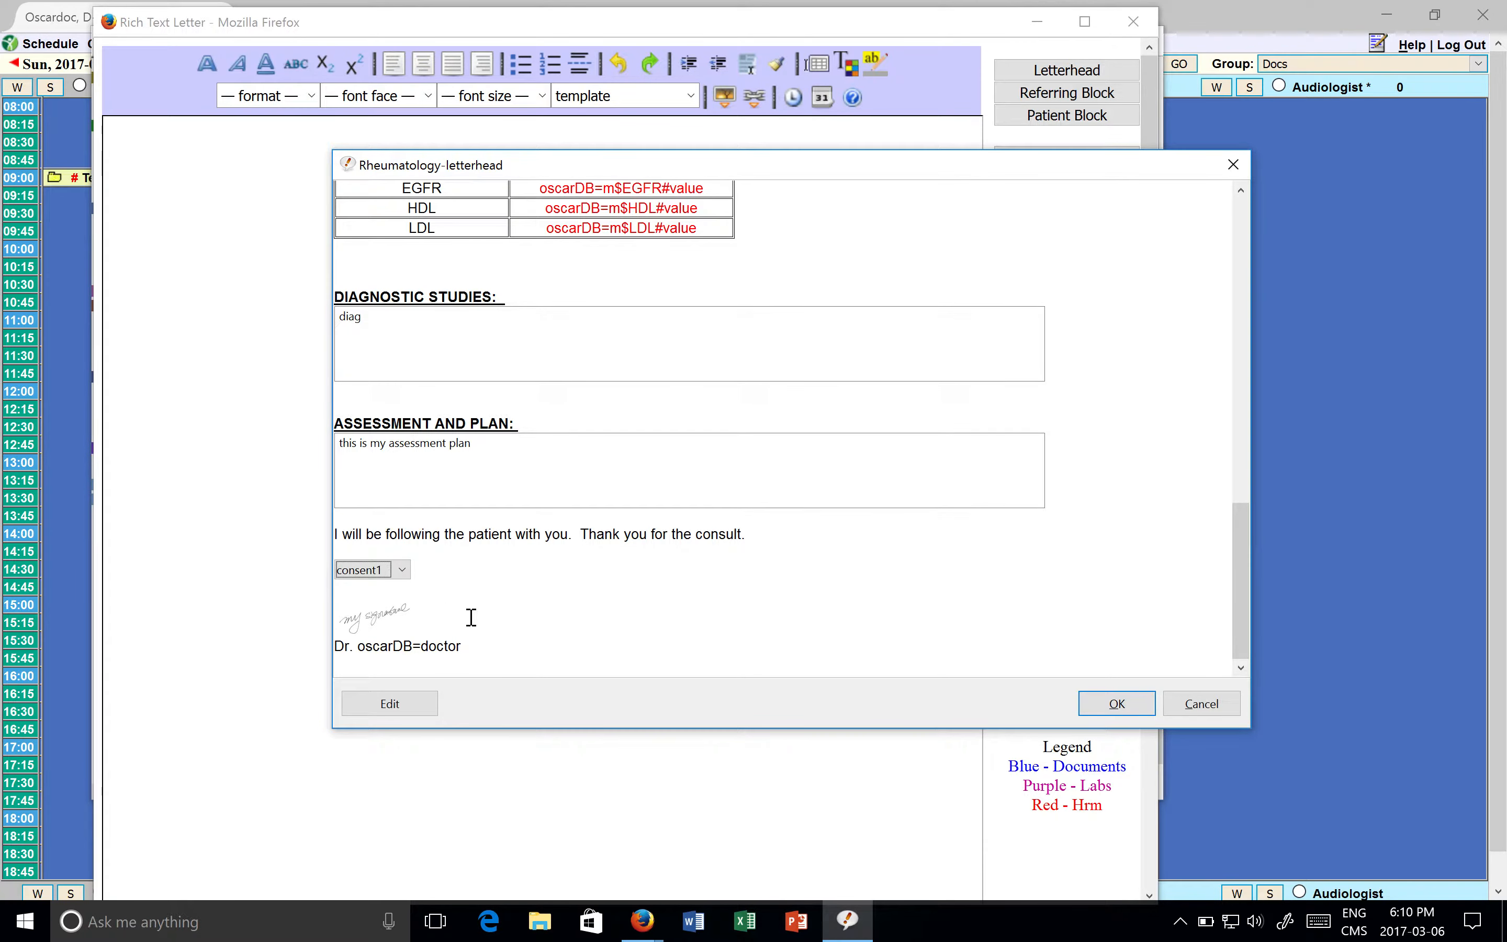
click(1115, 705)
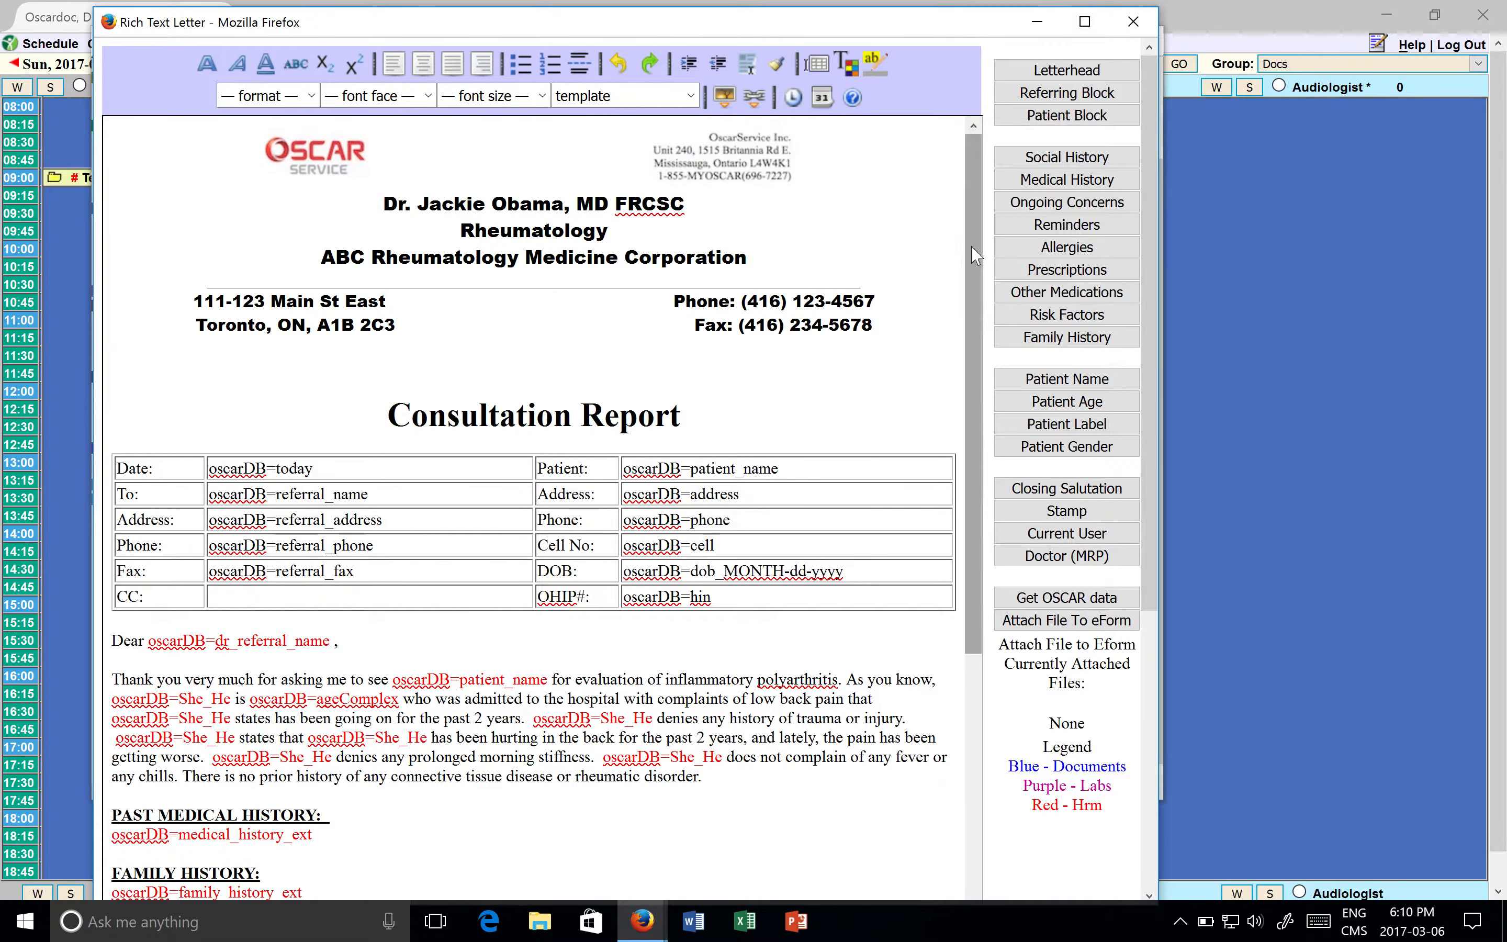
- Fill the consultation report's oscarDB placeholders with the patient's OSCAR data
scroll(974, 269, down, 1)
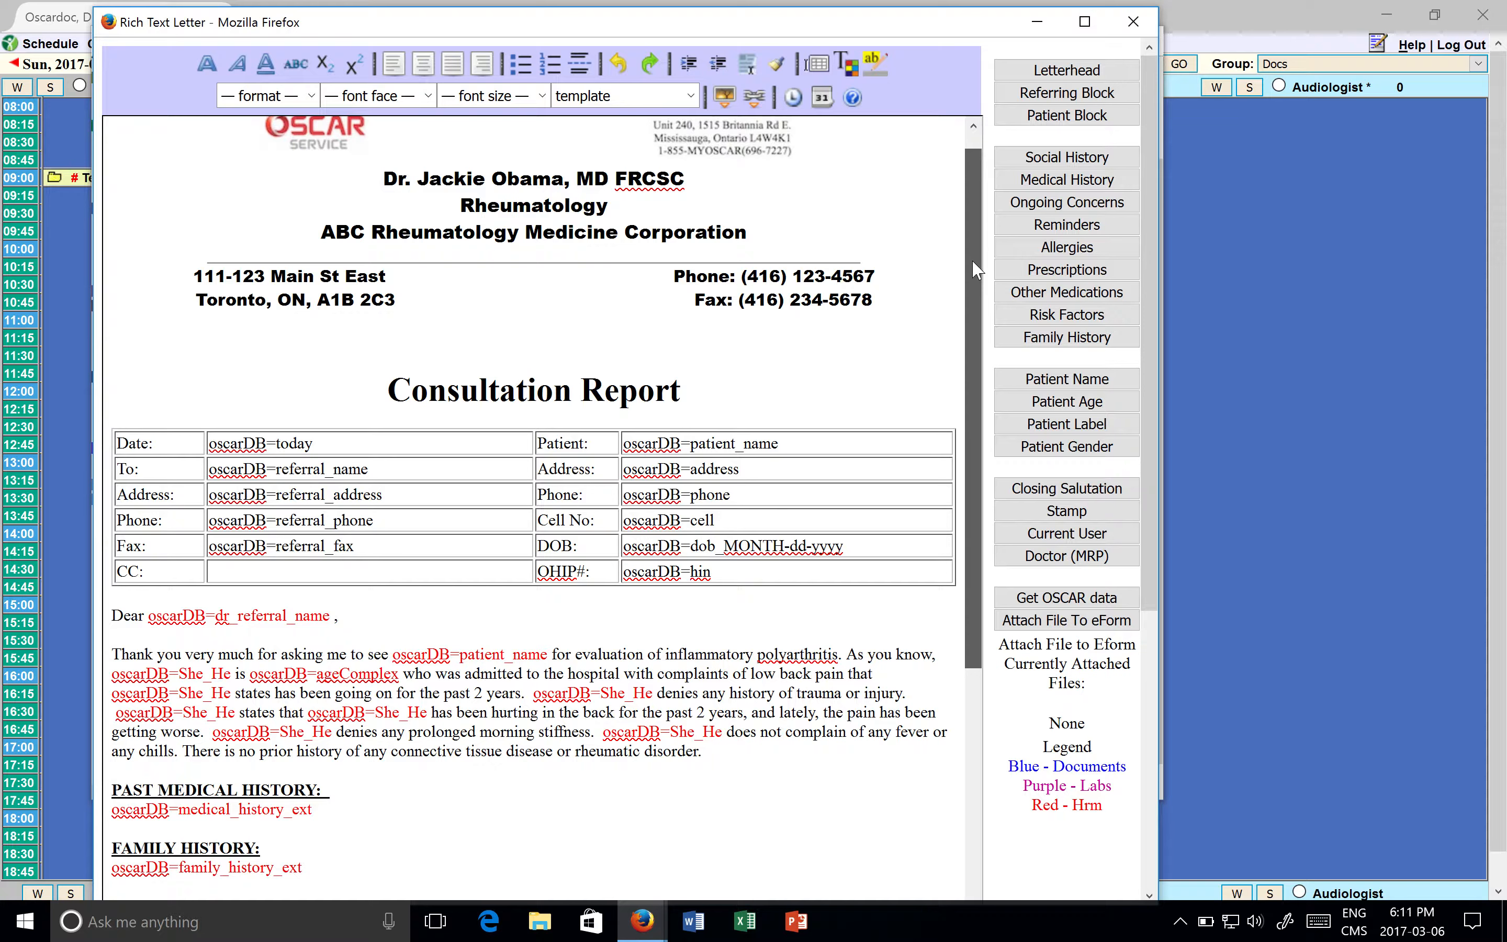
scroll(978, 269, down, 5)
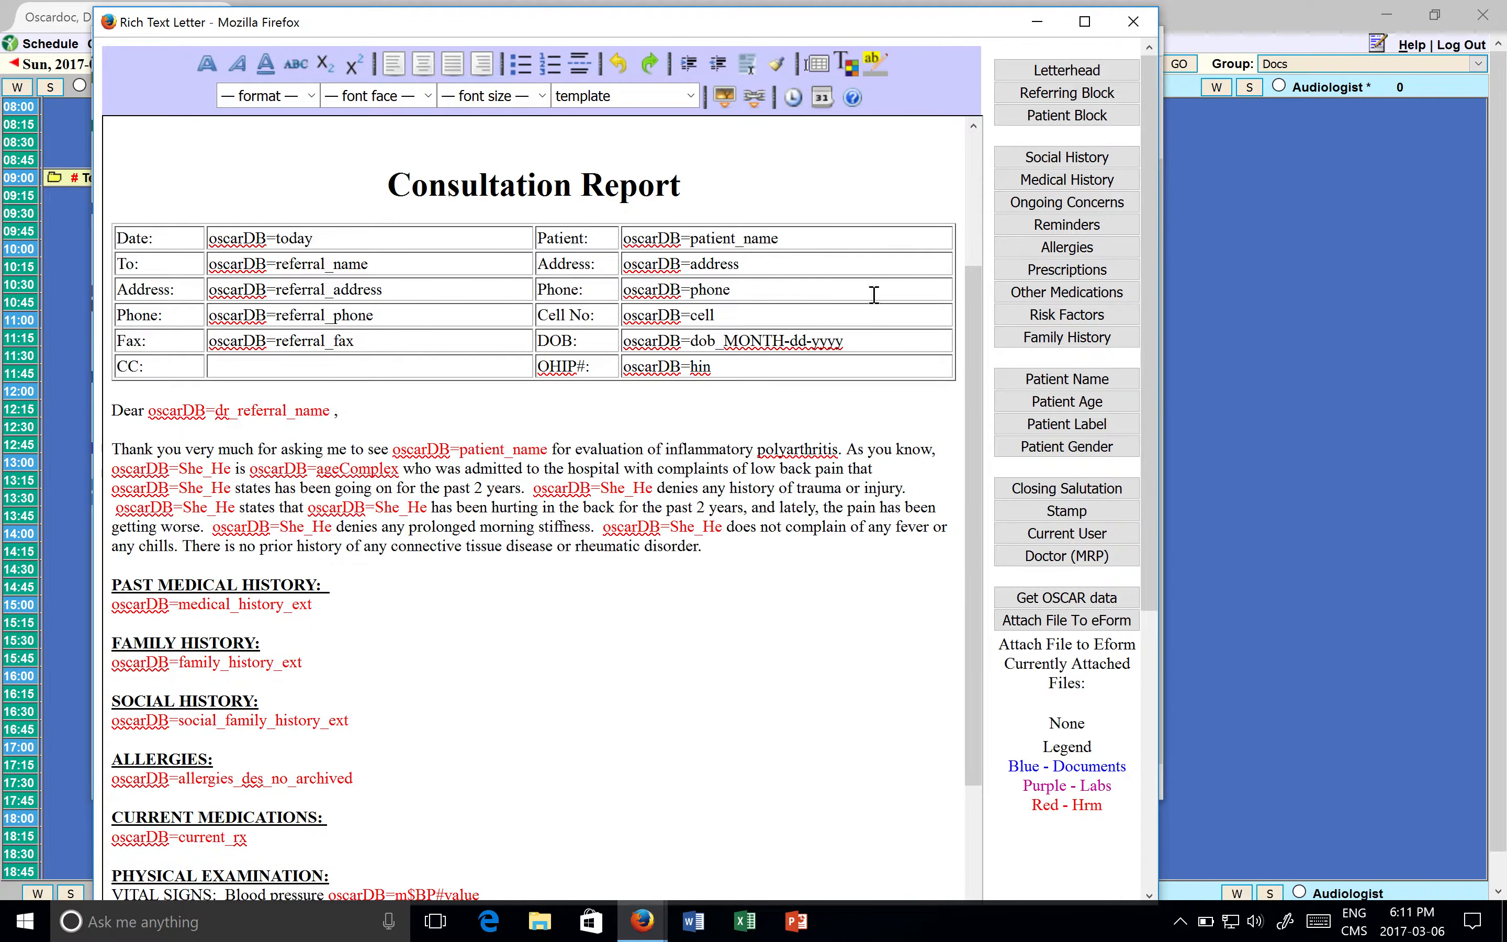
mouse_move(974, 327)
mouse_down()
mouse_move(970, 487)
mouse_move(958, 328)
mouse_up()
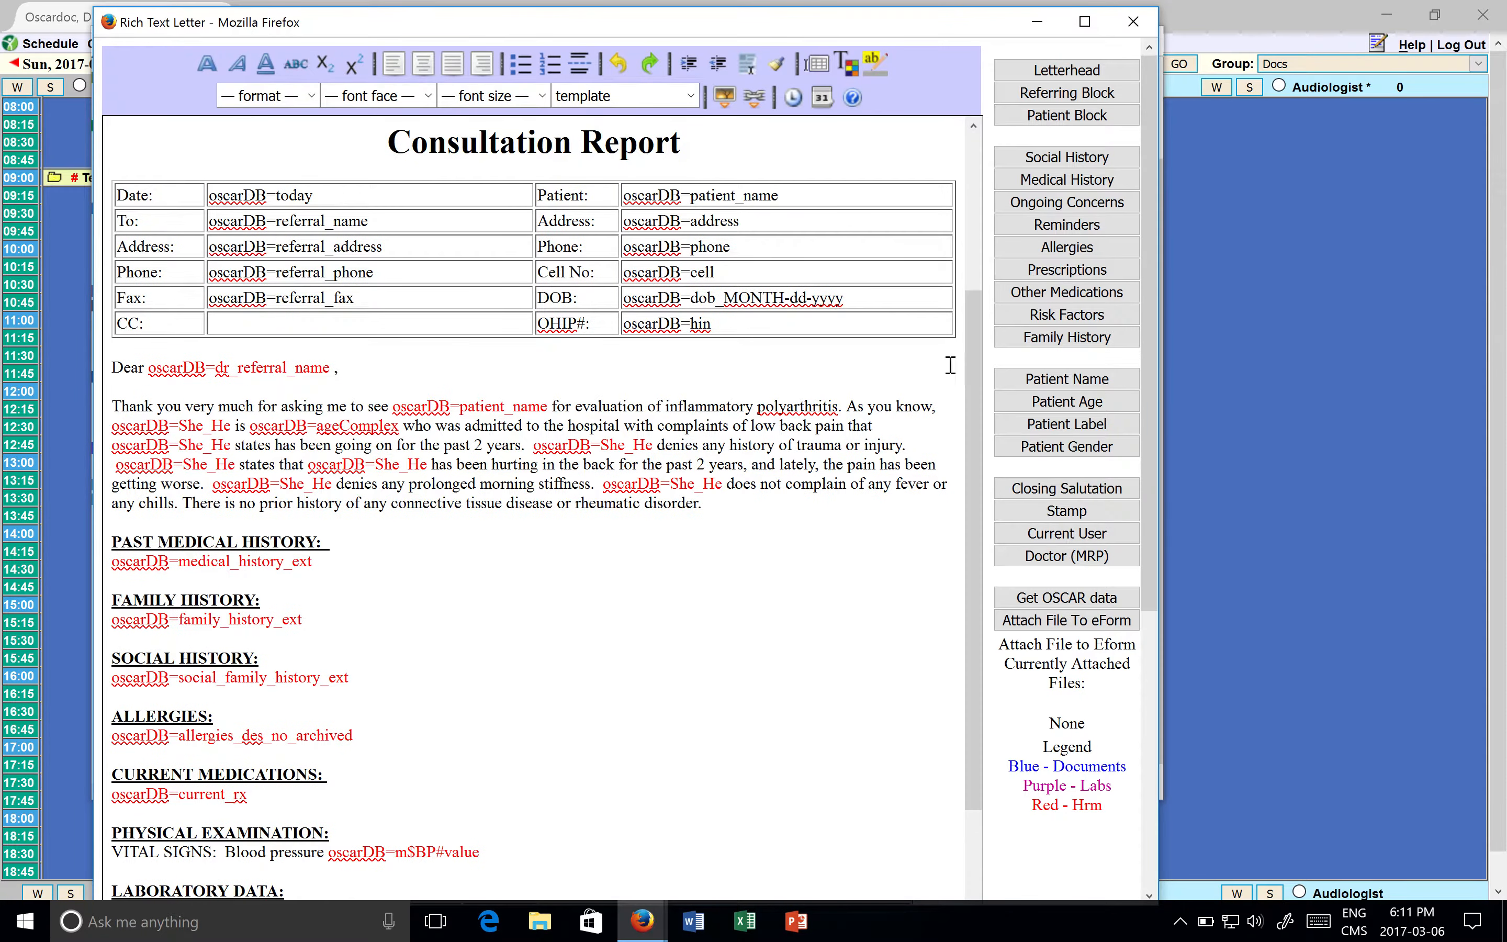
click(1046, 599)
drag(974, 474, 963, 357)
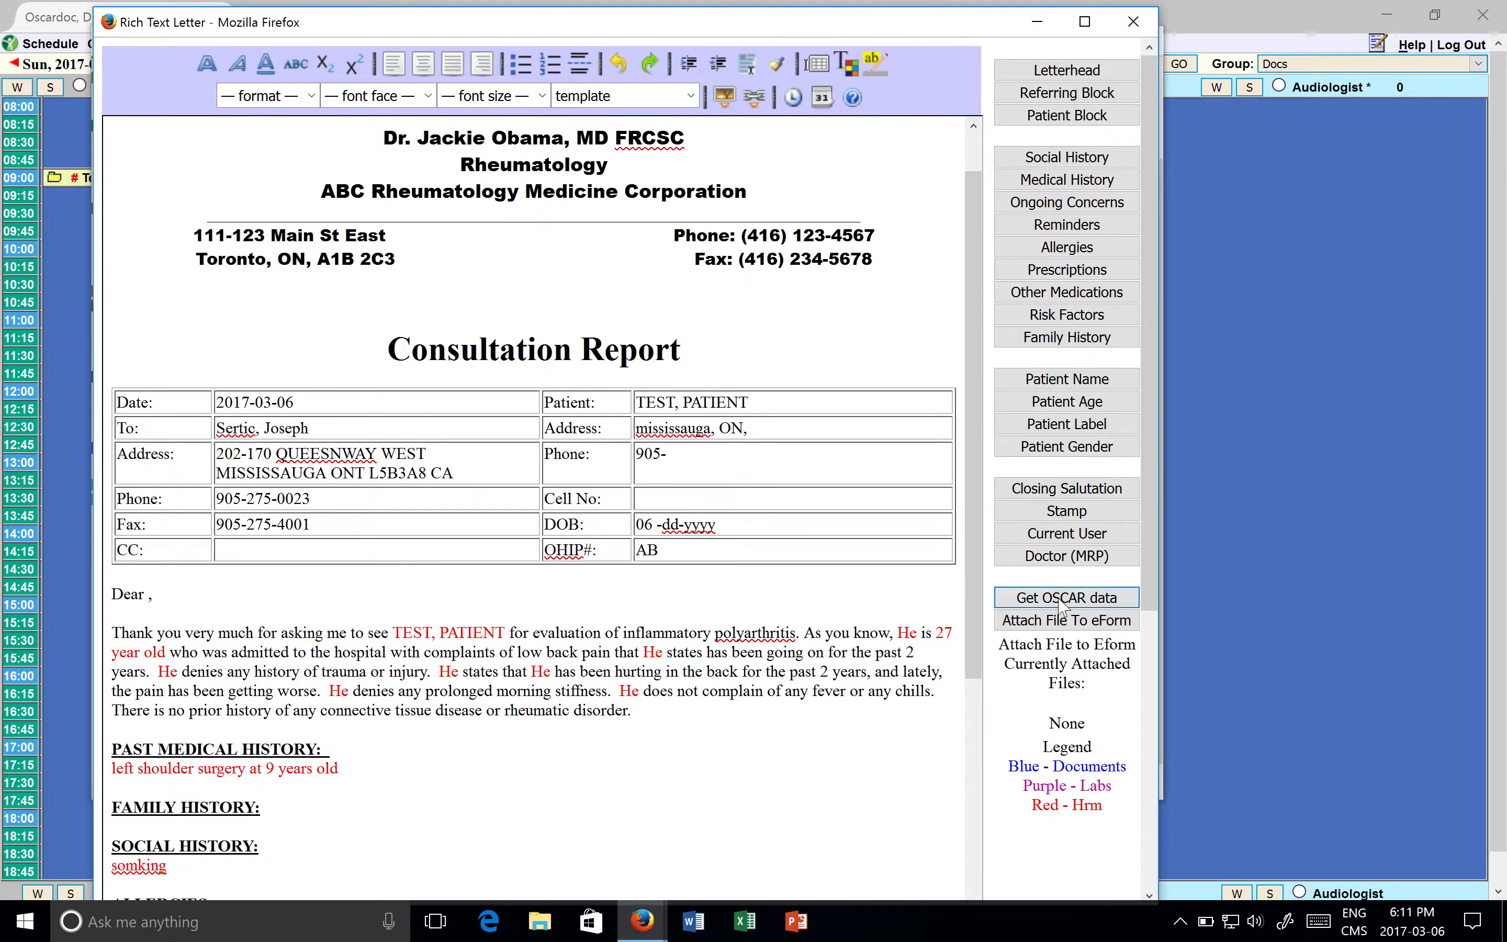
- Add "adfafdas" after "diag" in the letter's Diagnostic Studies section
scroll(975, 589, down, 3)
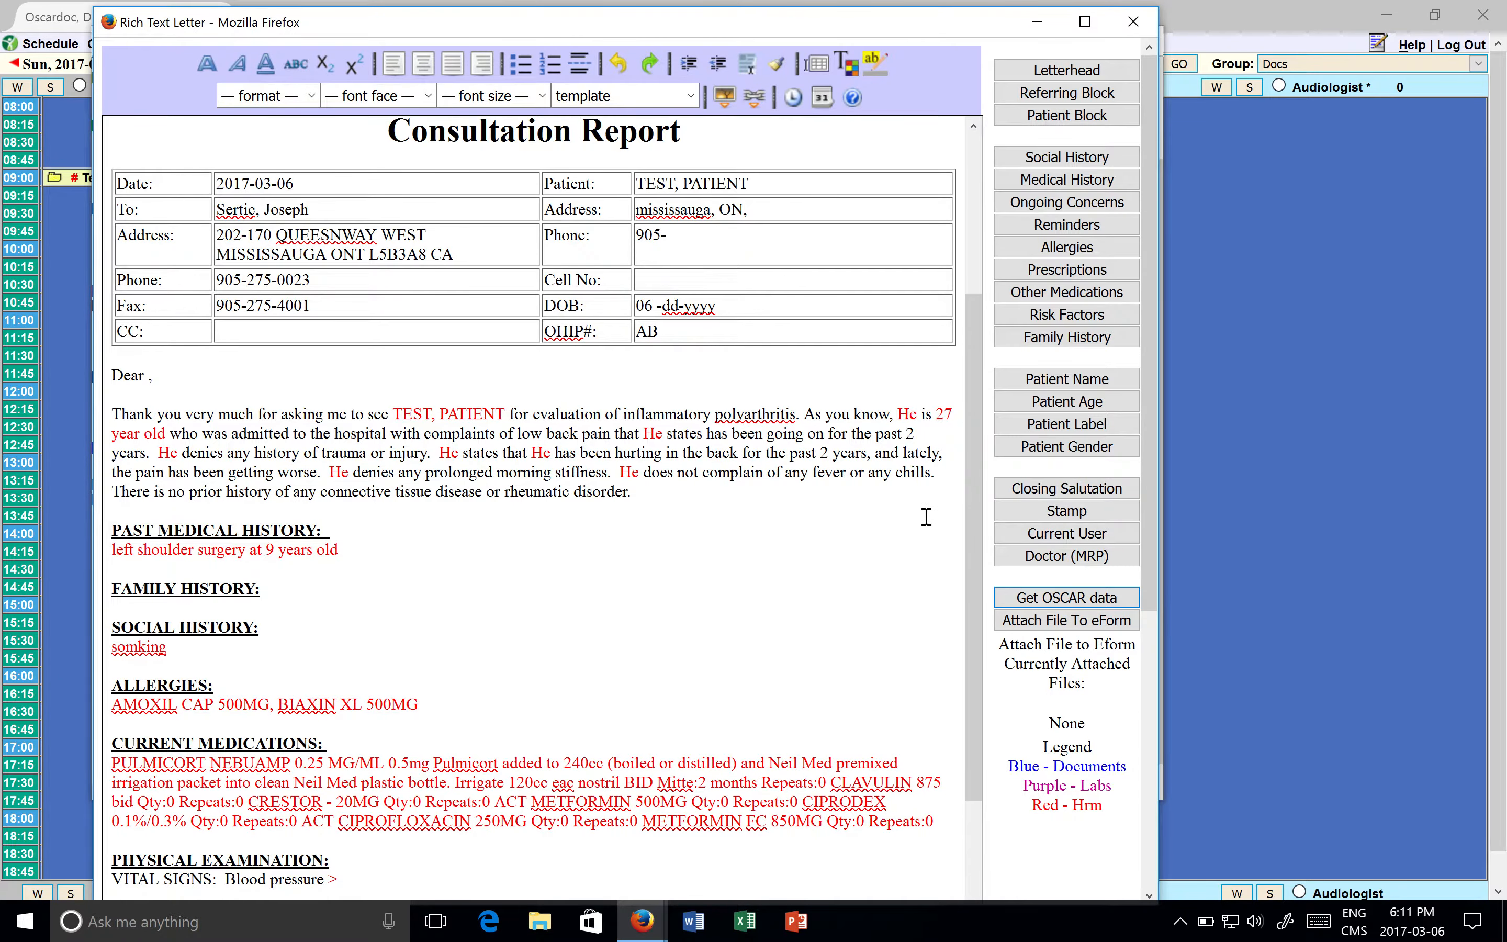
drag(1151, 493, 1154, 727)
drag(972, 440, 967, 608)
click(192, 496)
text(adfafdas)
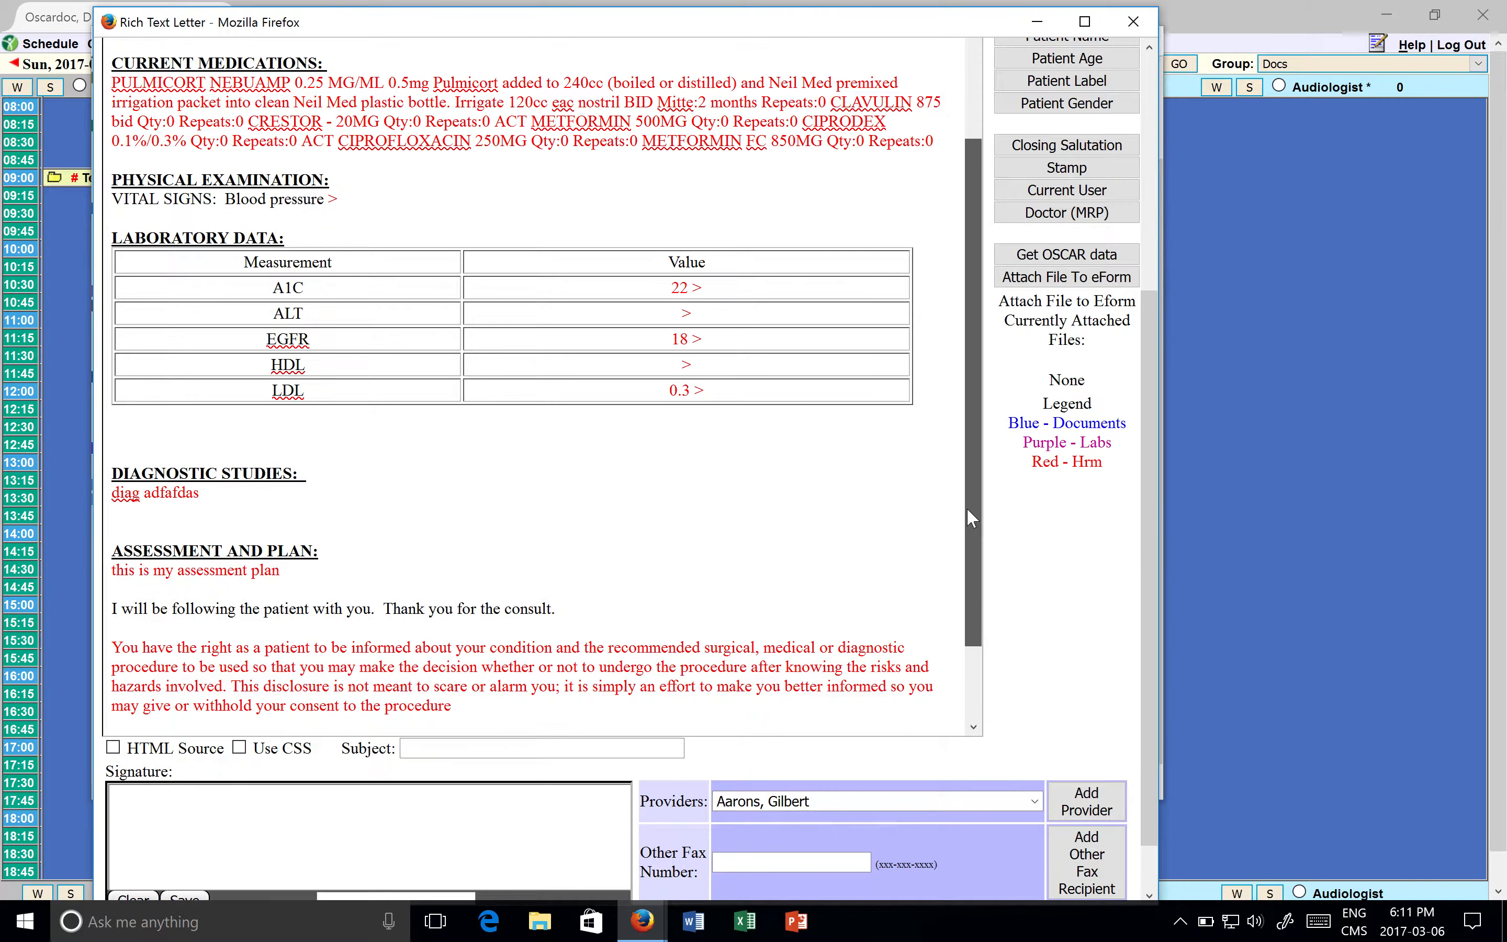
- Delete the signature image below the consent text and replace it with a freehand signature drawn and saved in the signature pad
drag(966, 508, 972, 551)
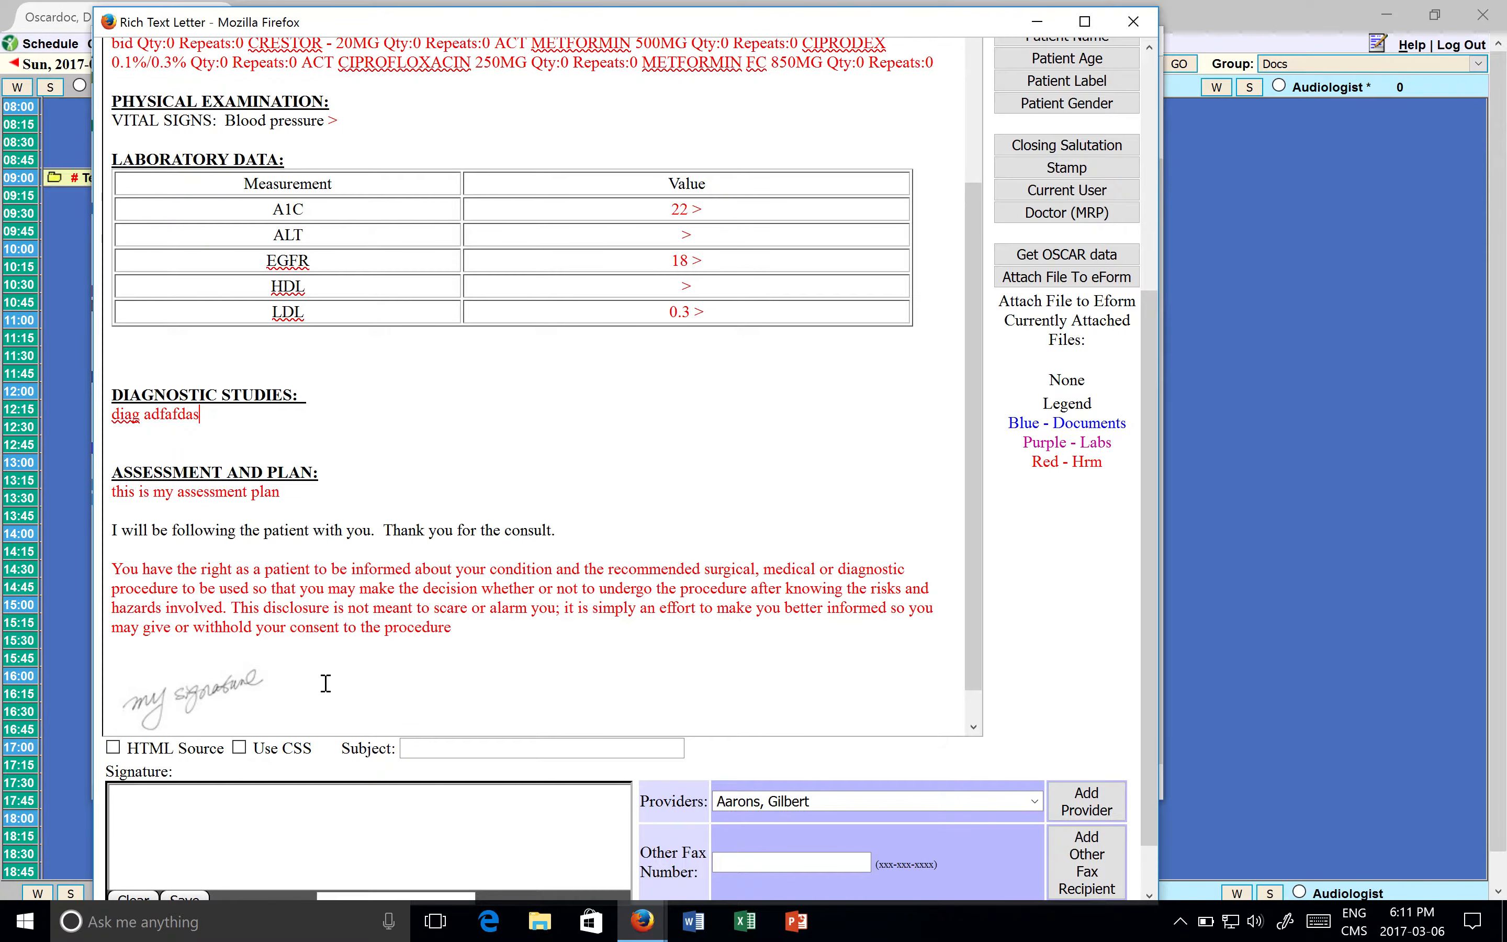
click(232, 689)
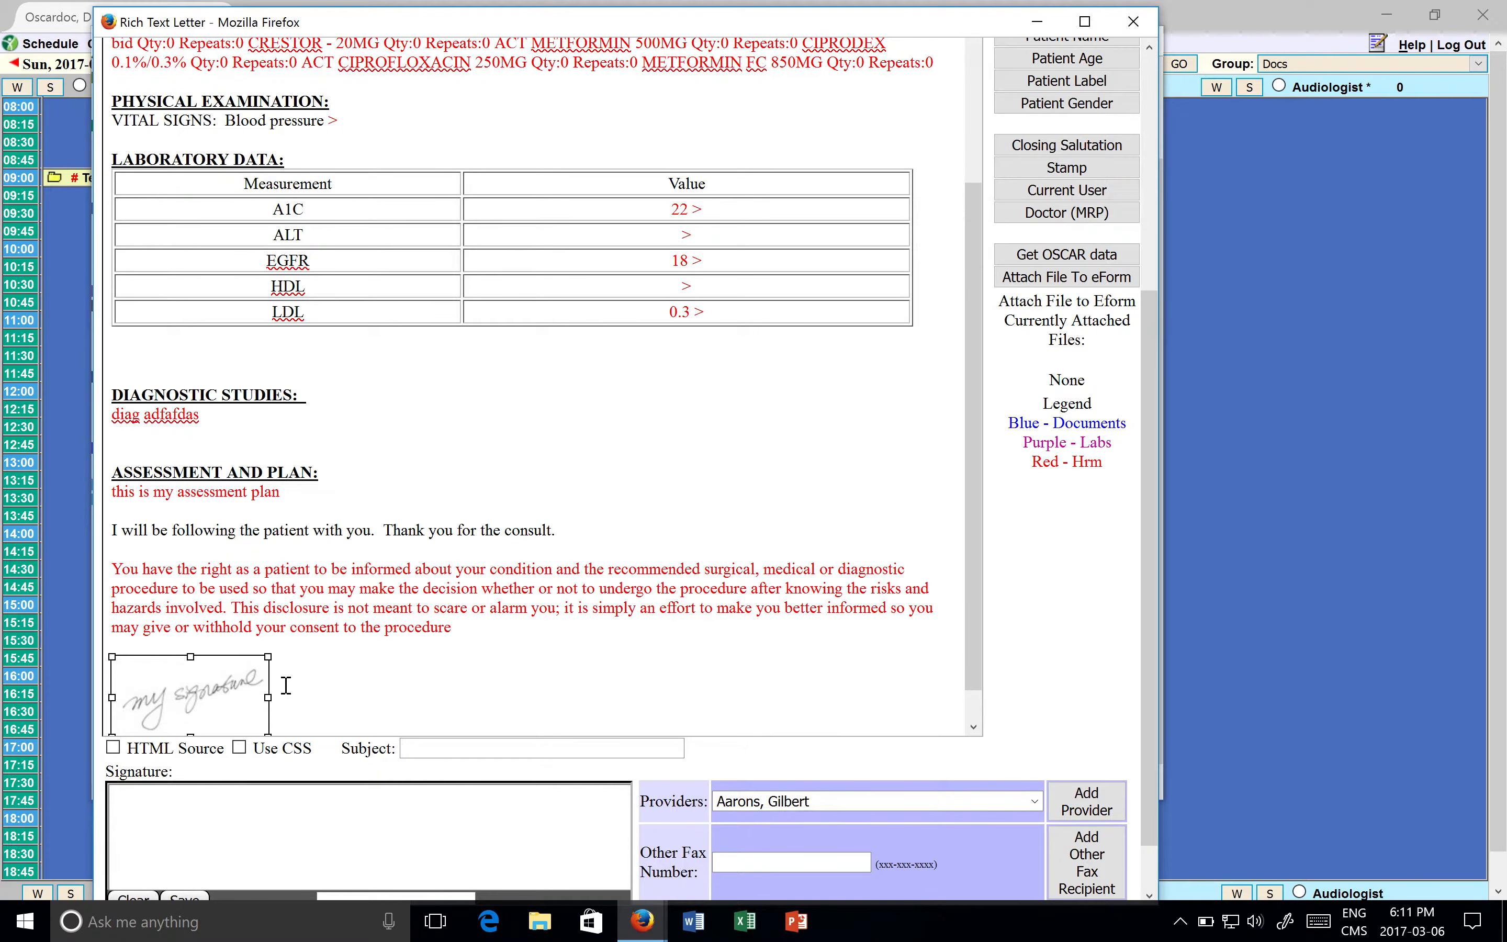
key(Delete)
drag(223, 826, 498, 840)
click(187, 897)
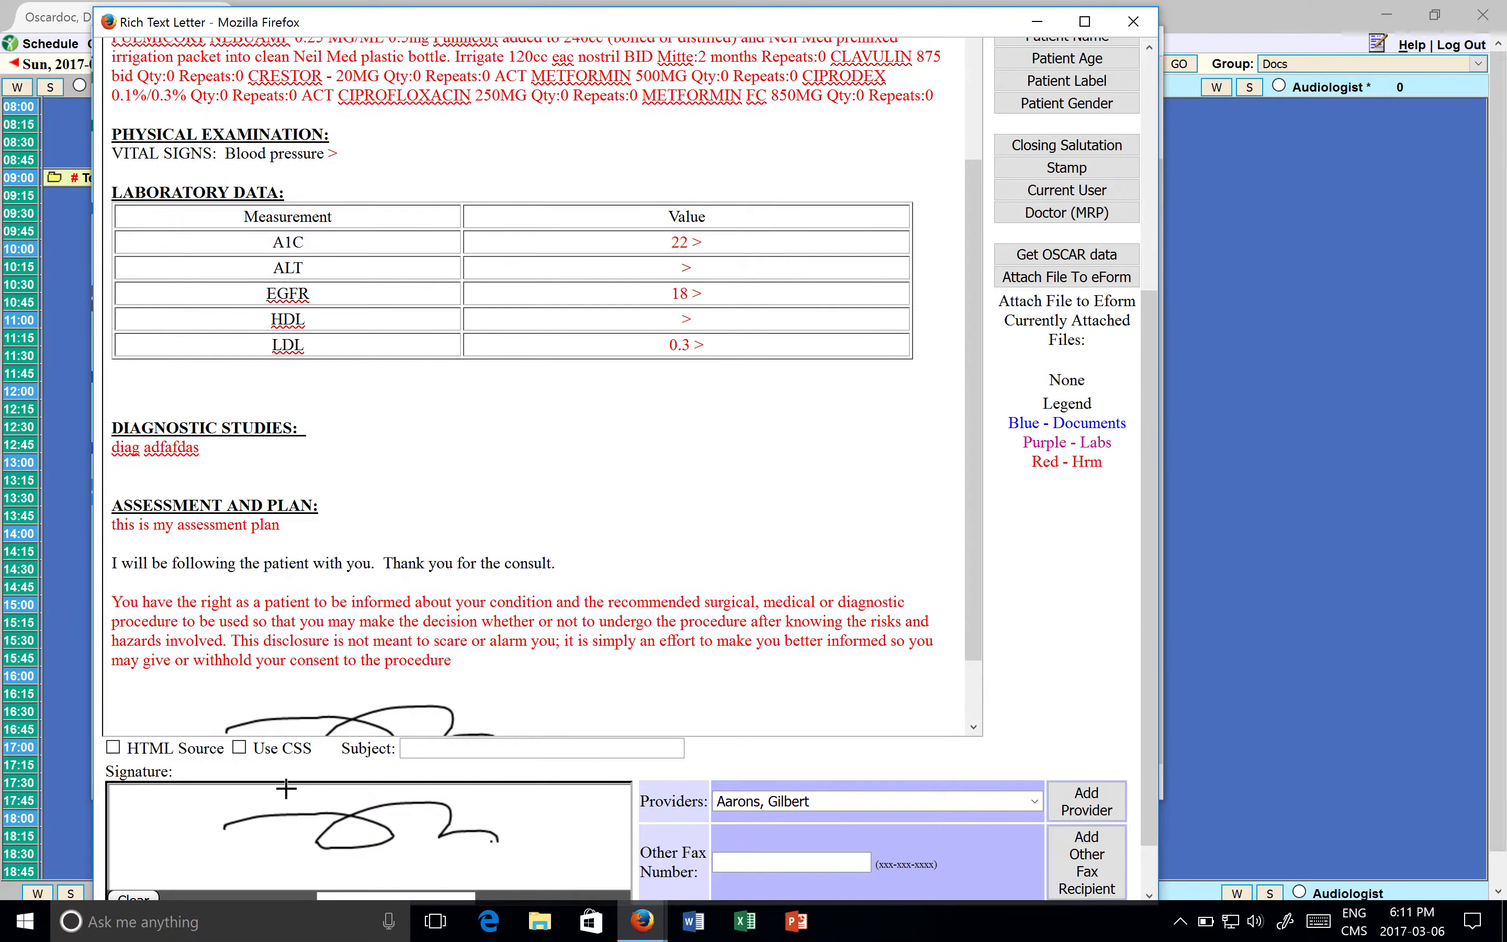
scroll(975, 469, down, 3)
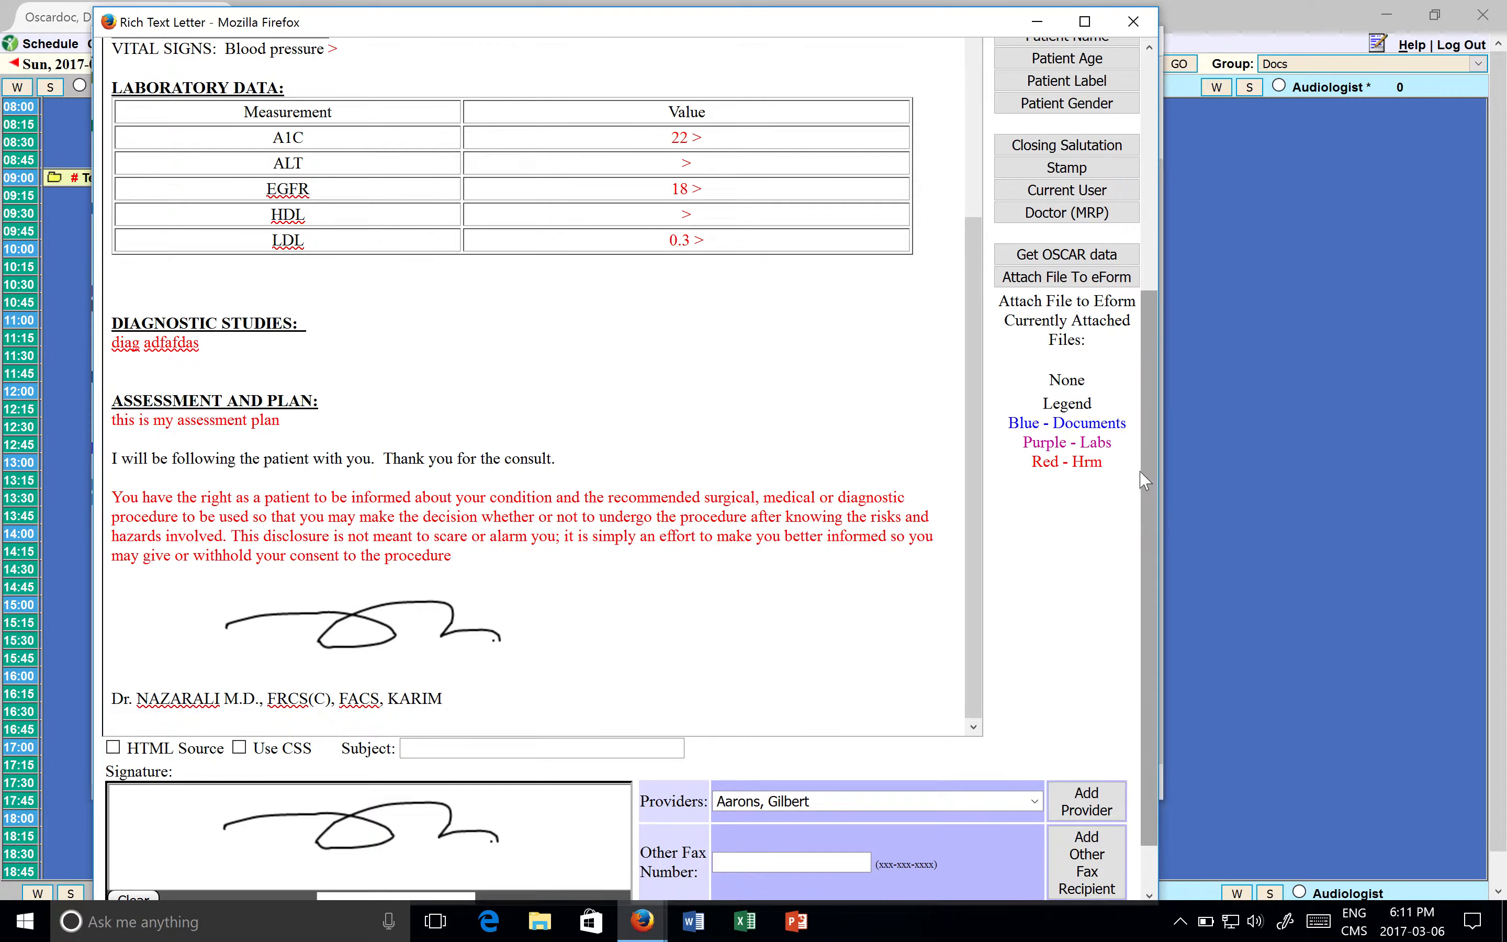
- Open the eForm's file attachments and remove the 2014-12-25 ref document from the attached documents
click(1048, 279)
click(429, 137)
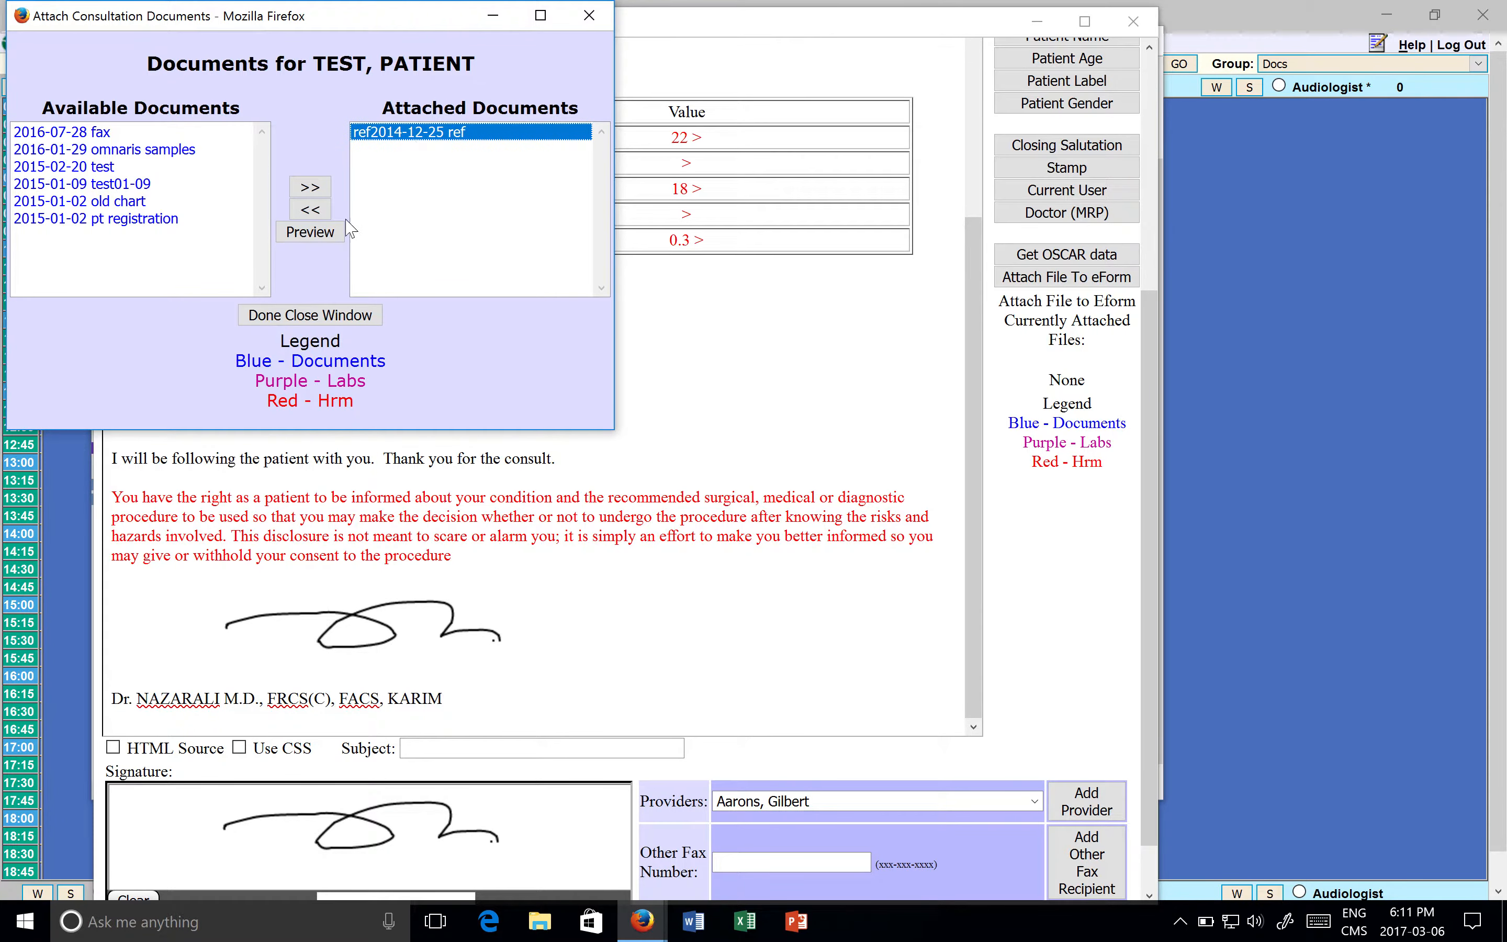
click(312, 210)
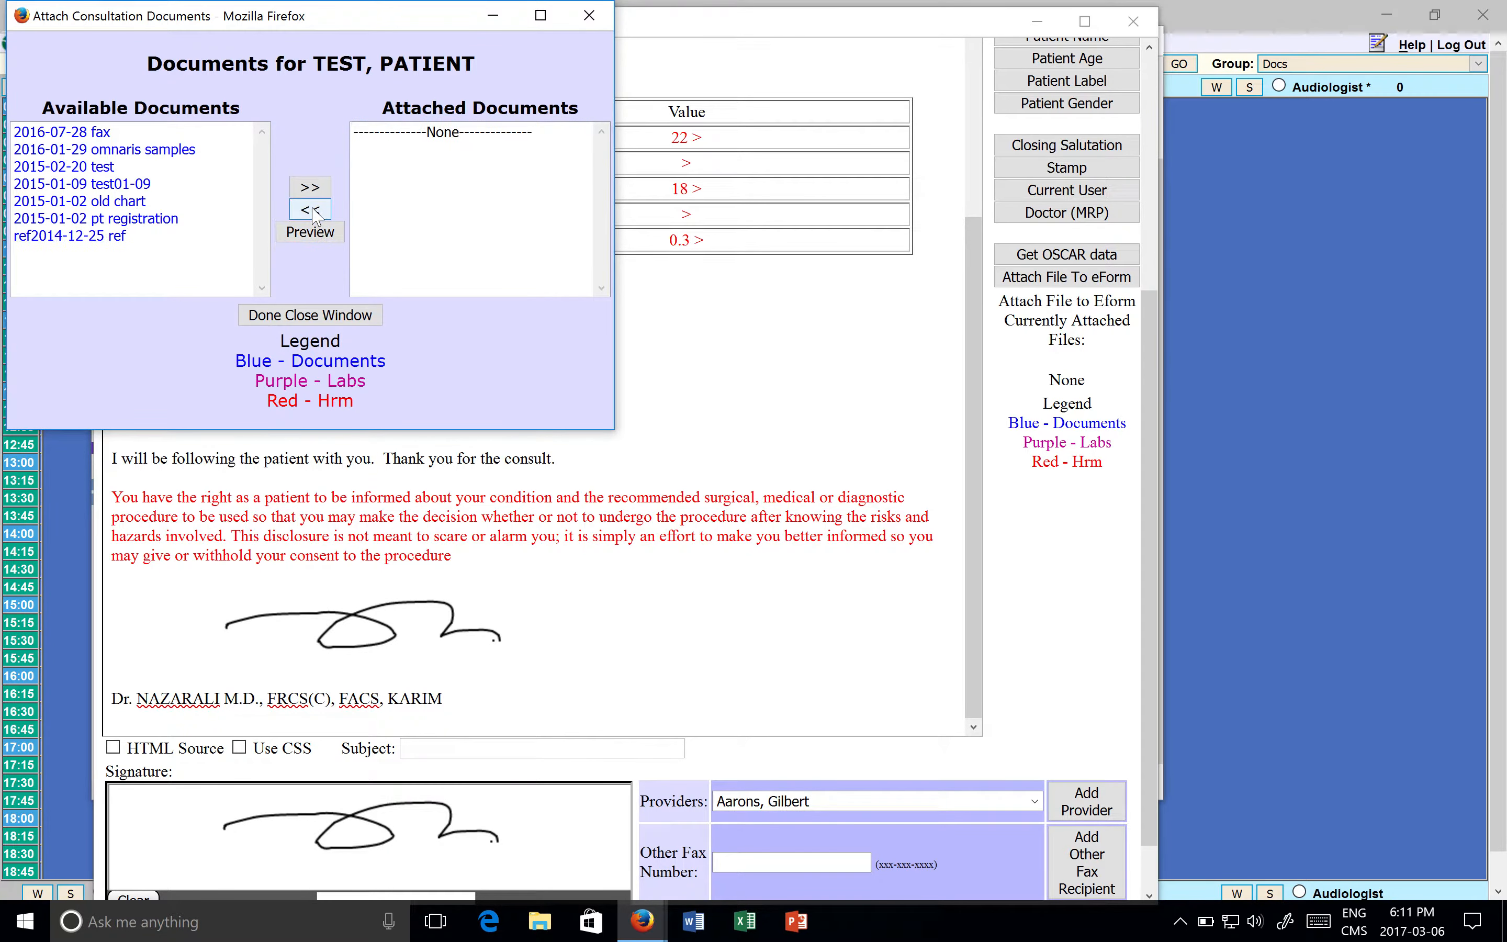
- Preview the 2014-12-25 ref document and attach it to the eForm, finishing the attachment selection
click(116, 236)
click(307, 234)
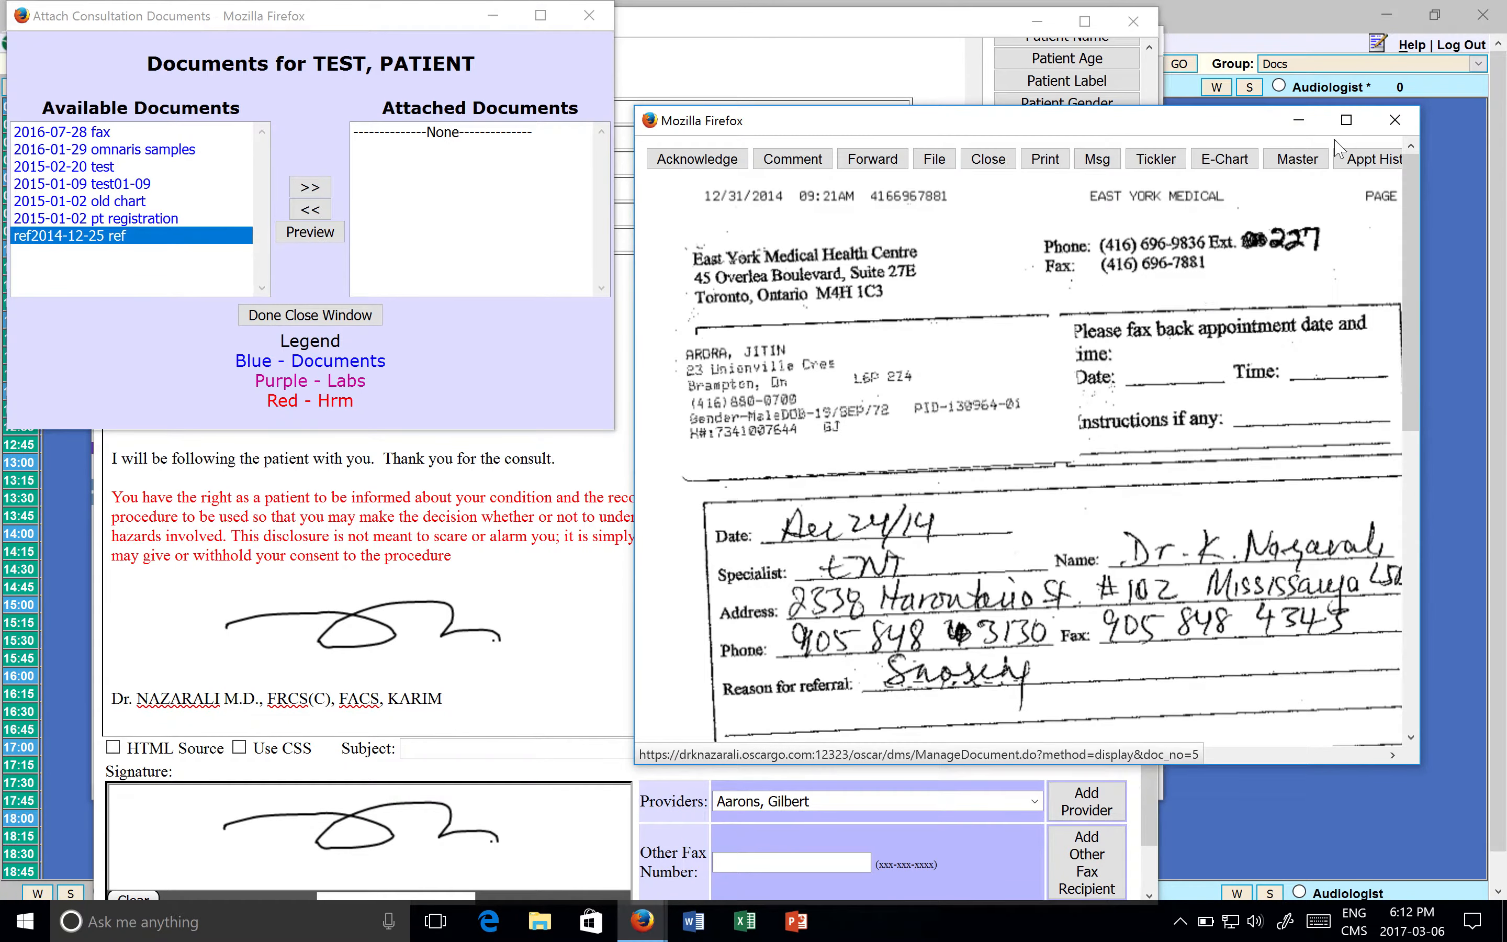
click(1395, 120)
click(309, 187)
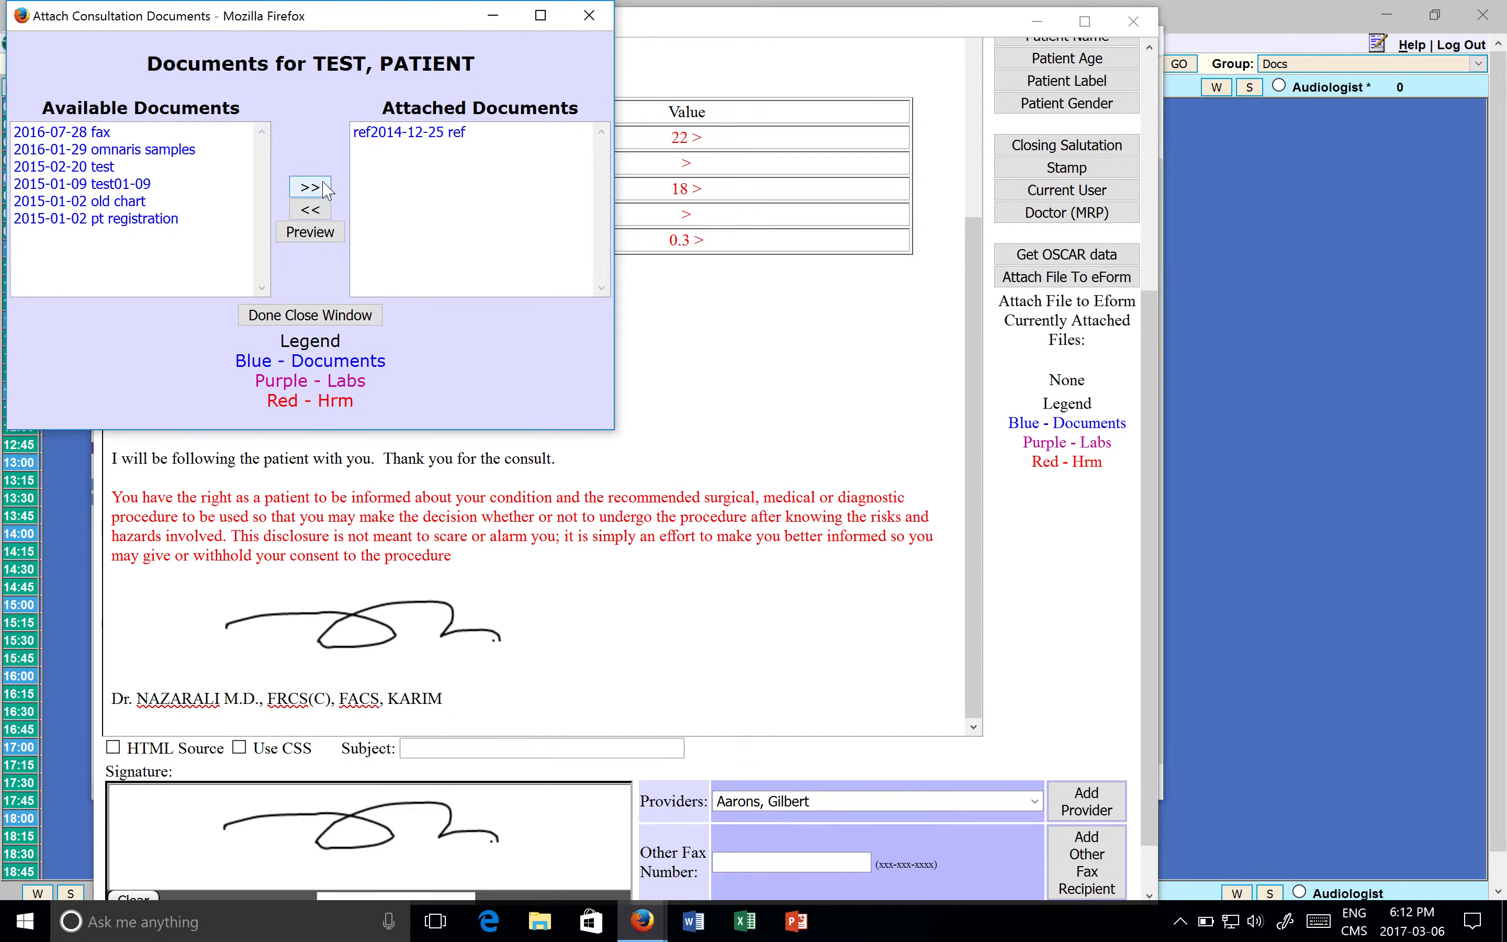
click(309, 315)
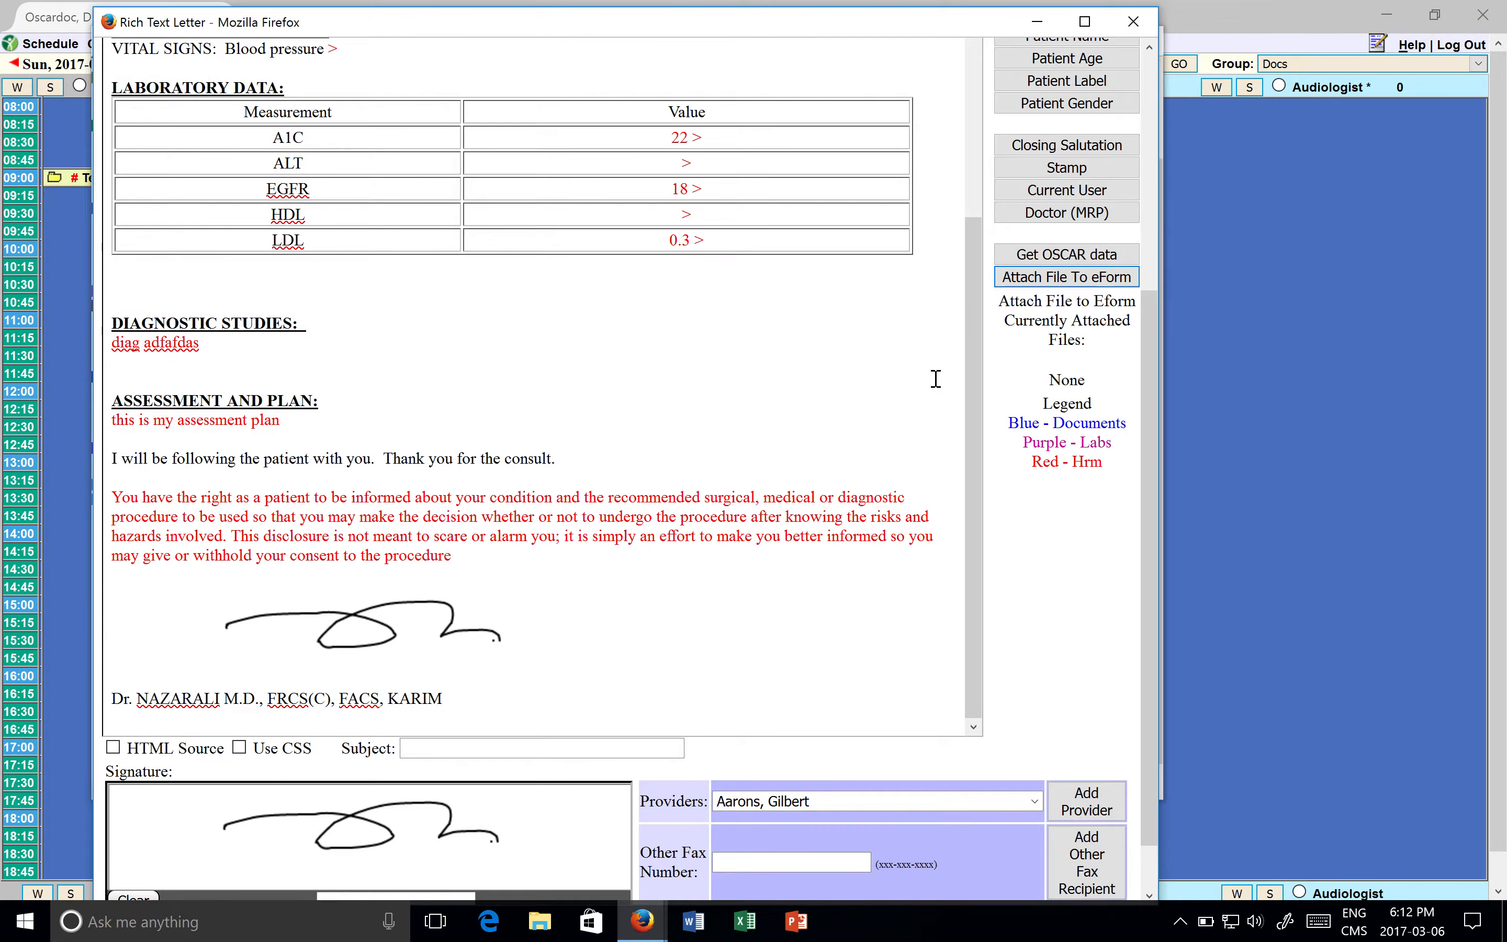
- Enter the other fax number from the saved suggestions and add it as a fax recipient of the letter
drag(1149, 444, 1151, 530)
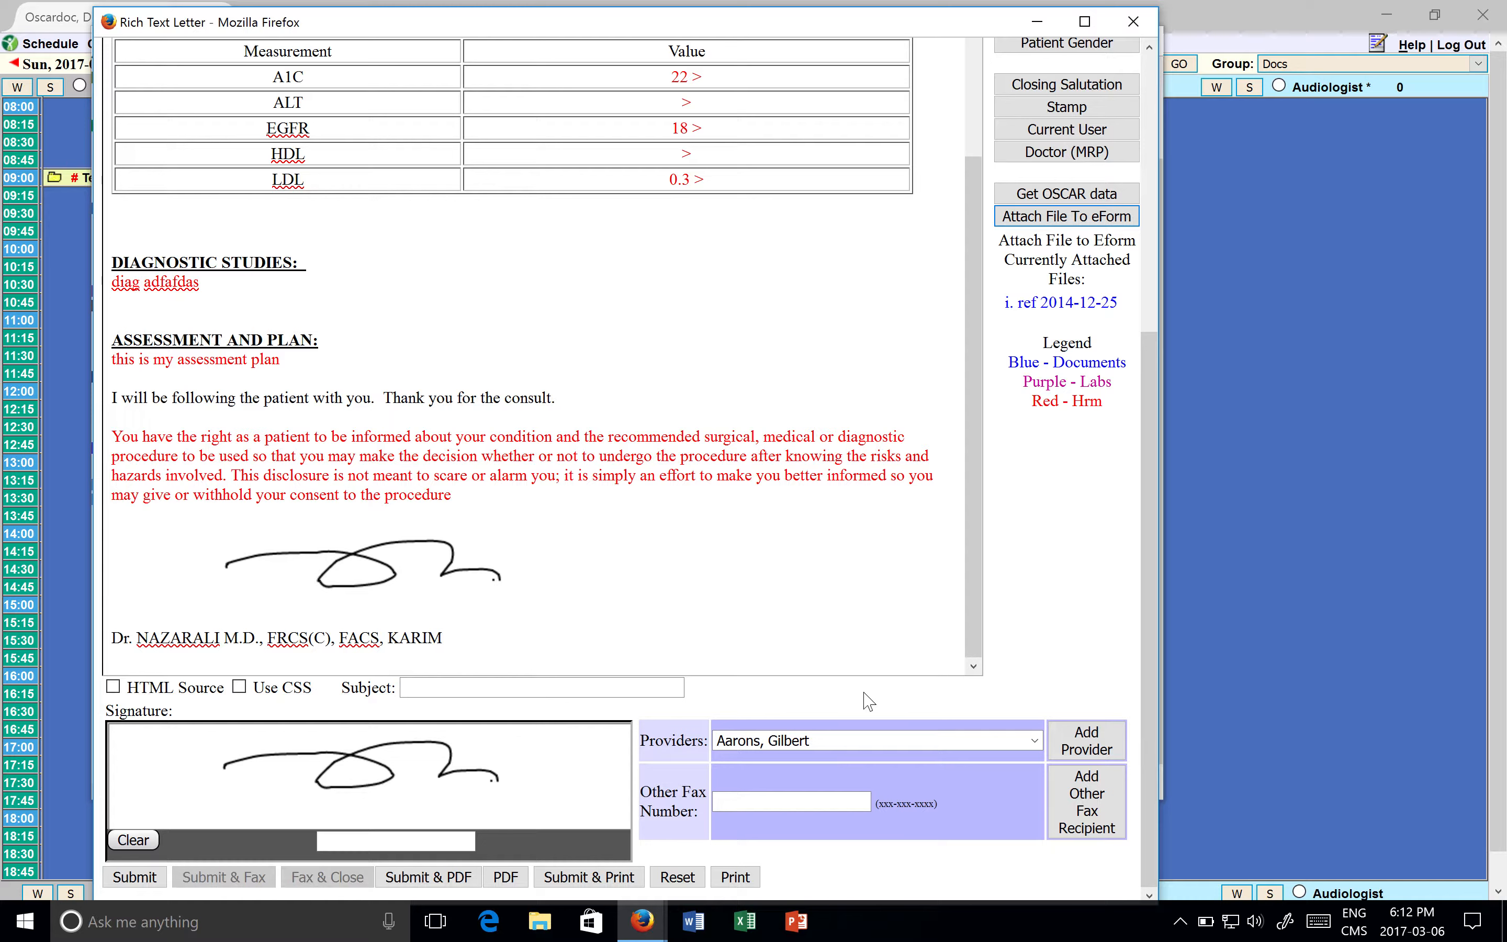
click(891, 745)
click(1086, 652)
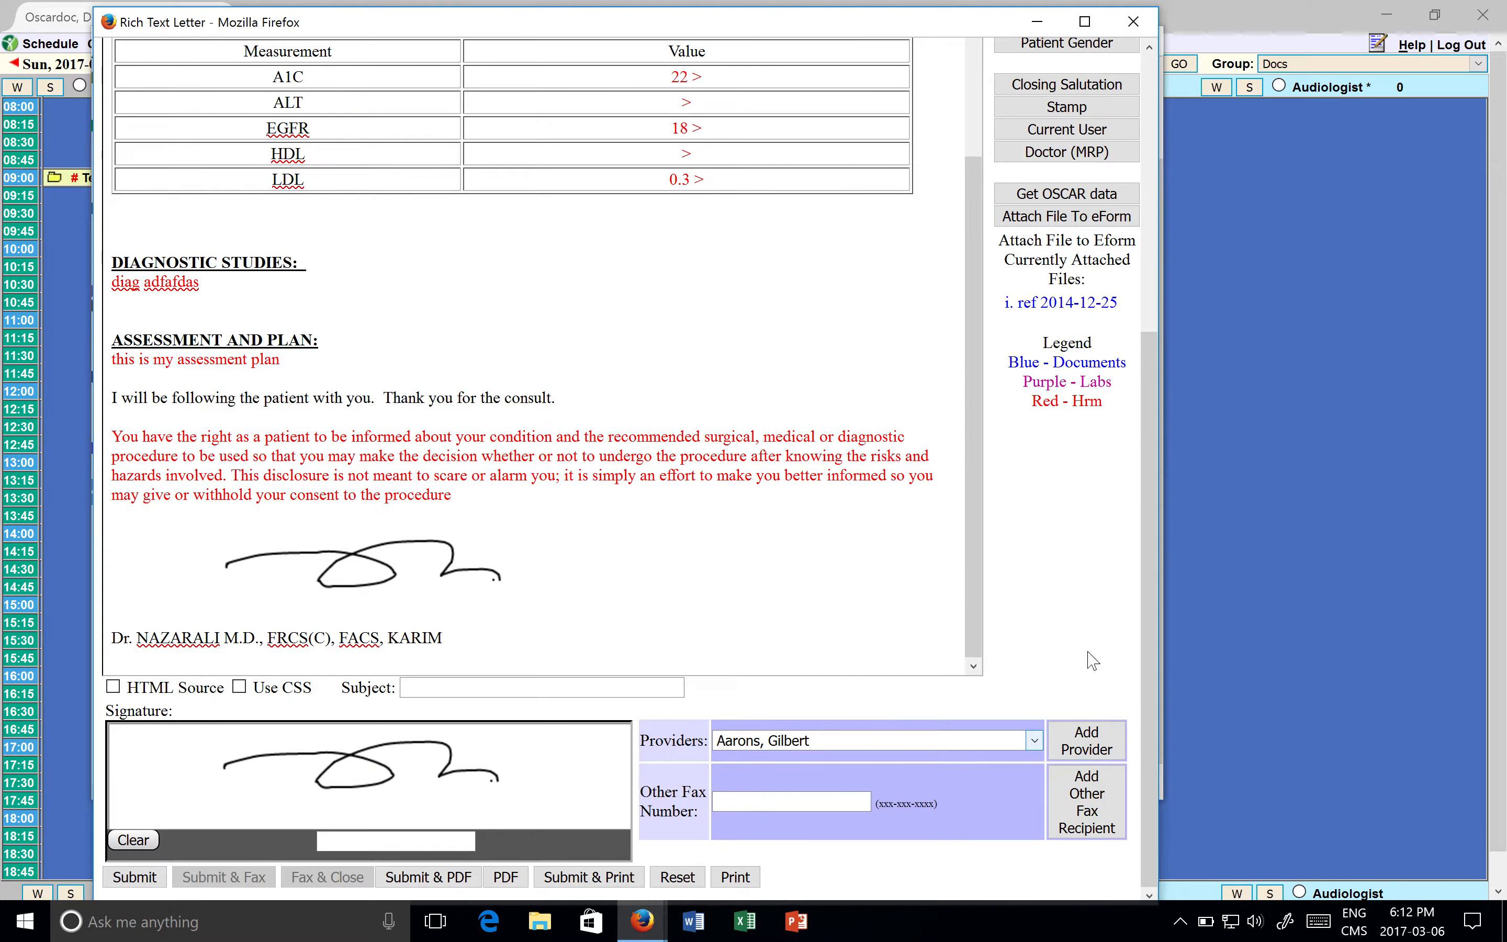
click(787, 798)
text(90)
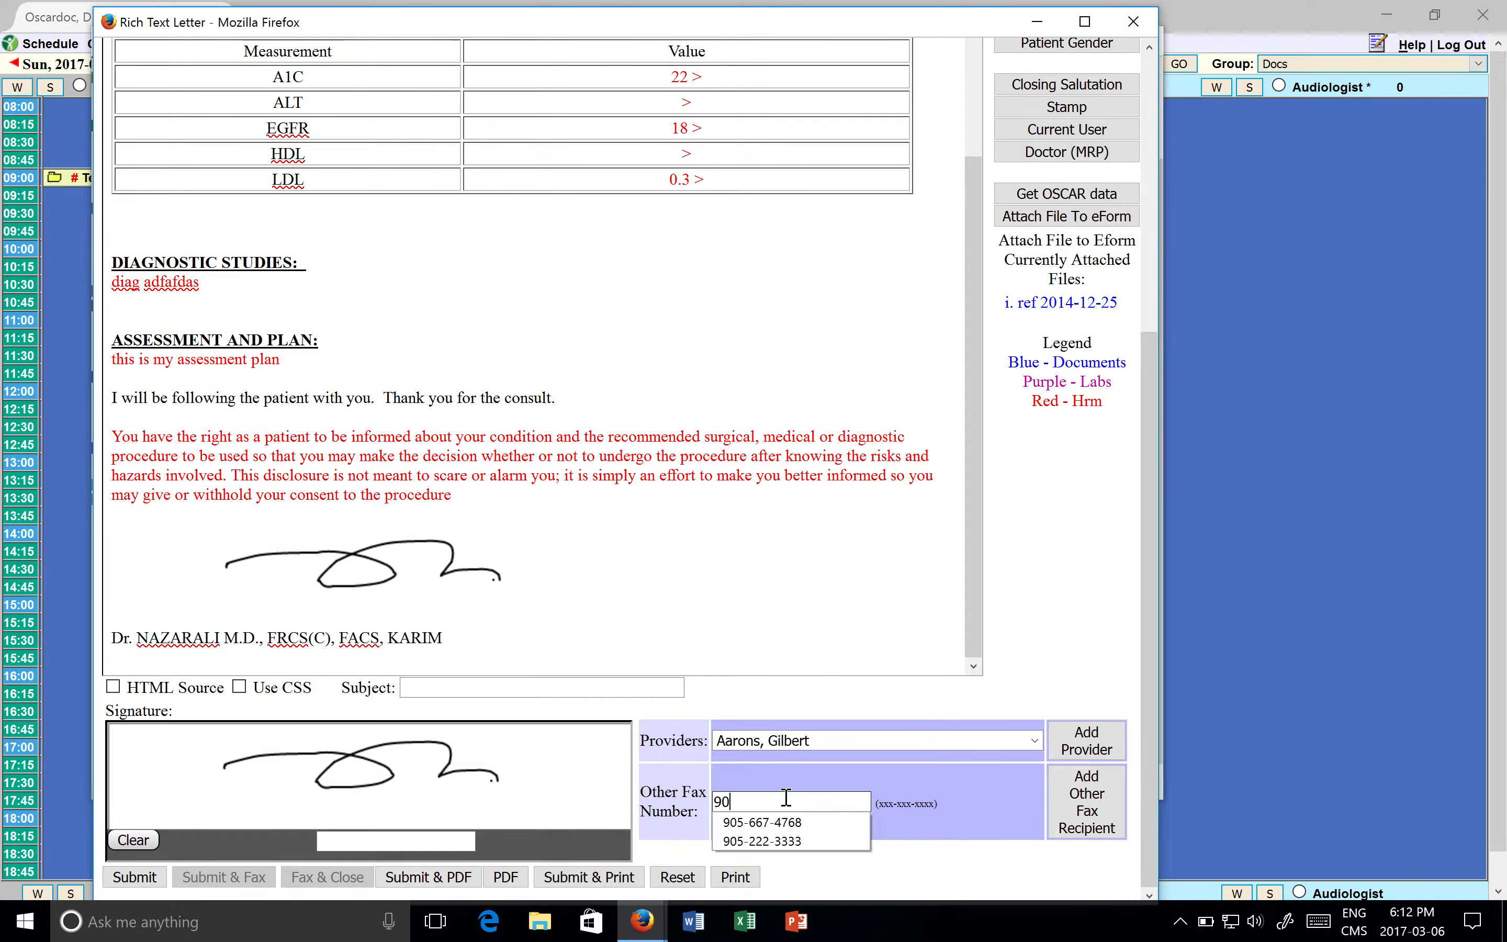
click(808, 820)
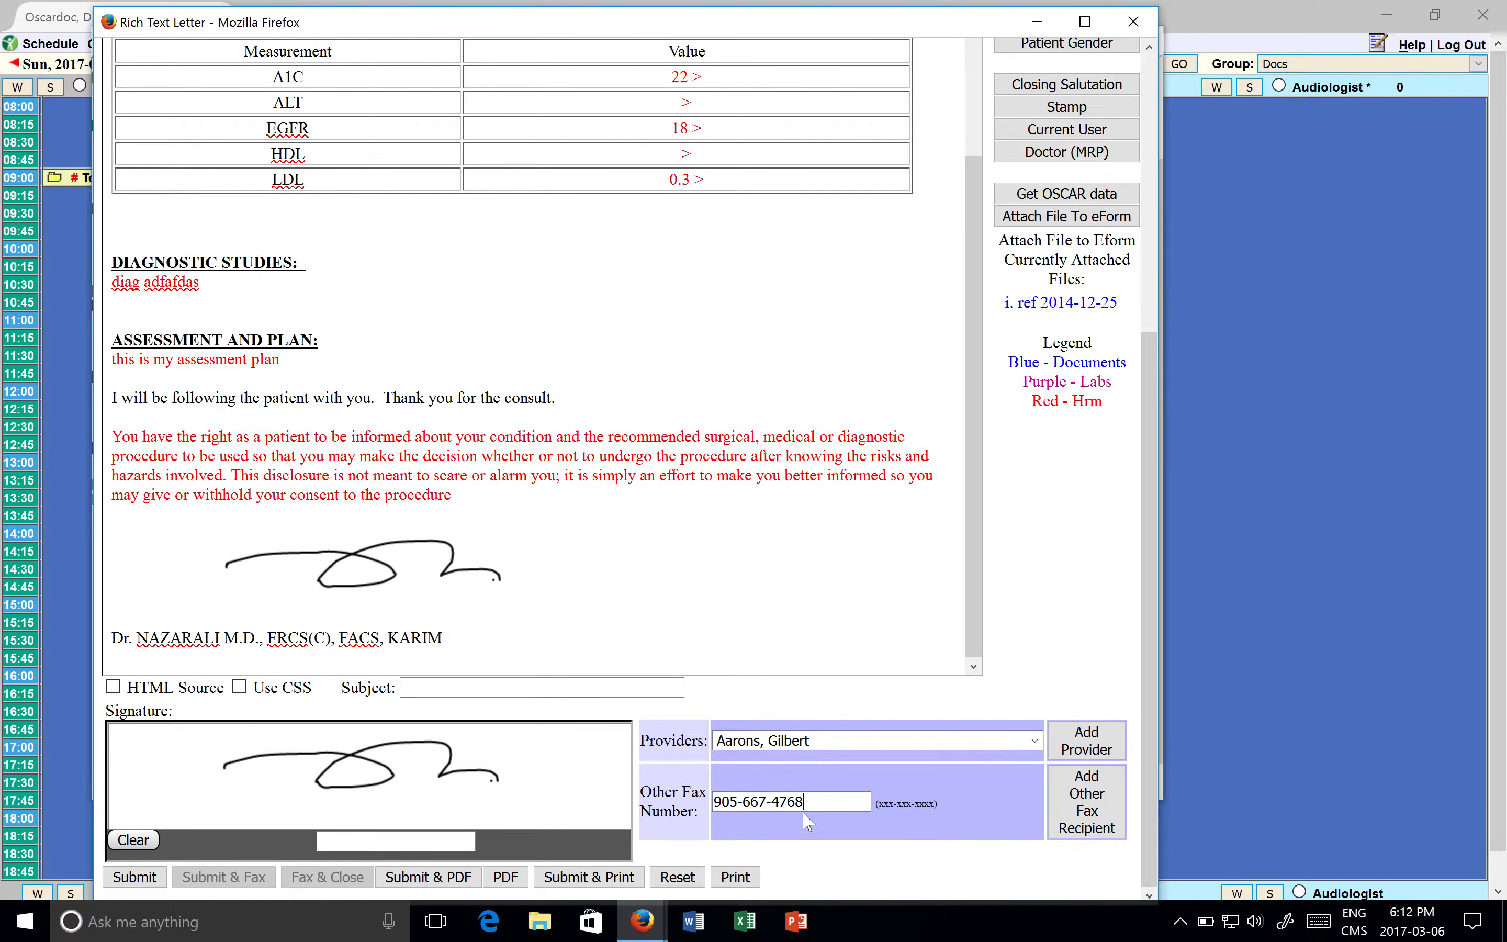
click(1087, 801)
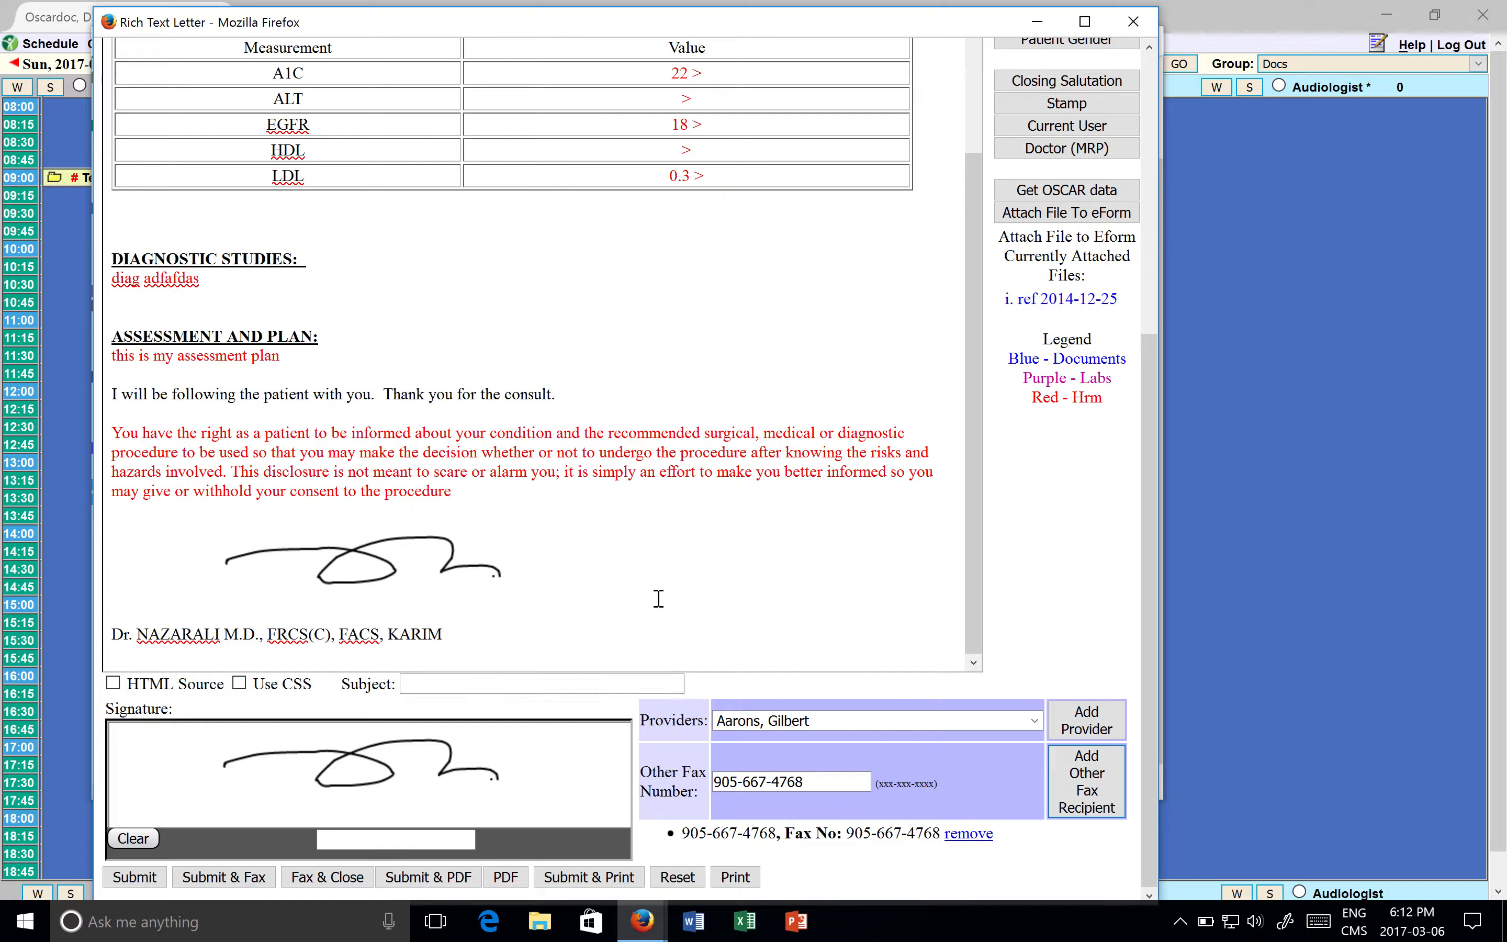
- Generate a PDF of the letter, open it with the default viewer, review its pages including the attached document, and close it
click(507, 878)
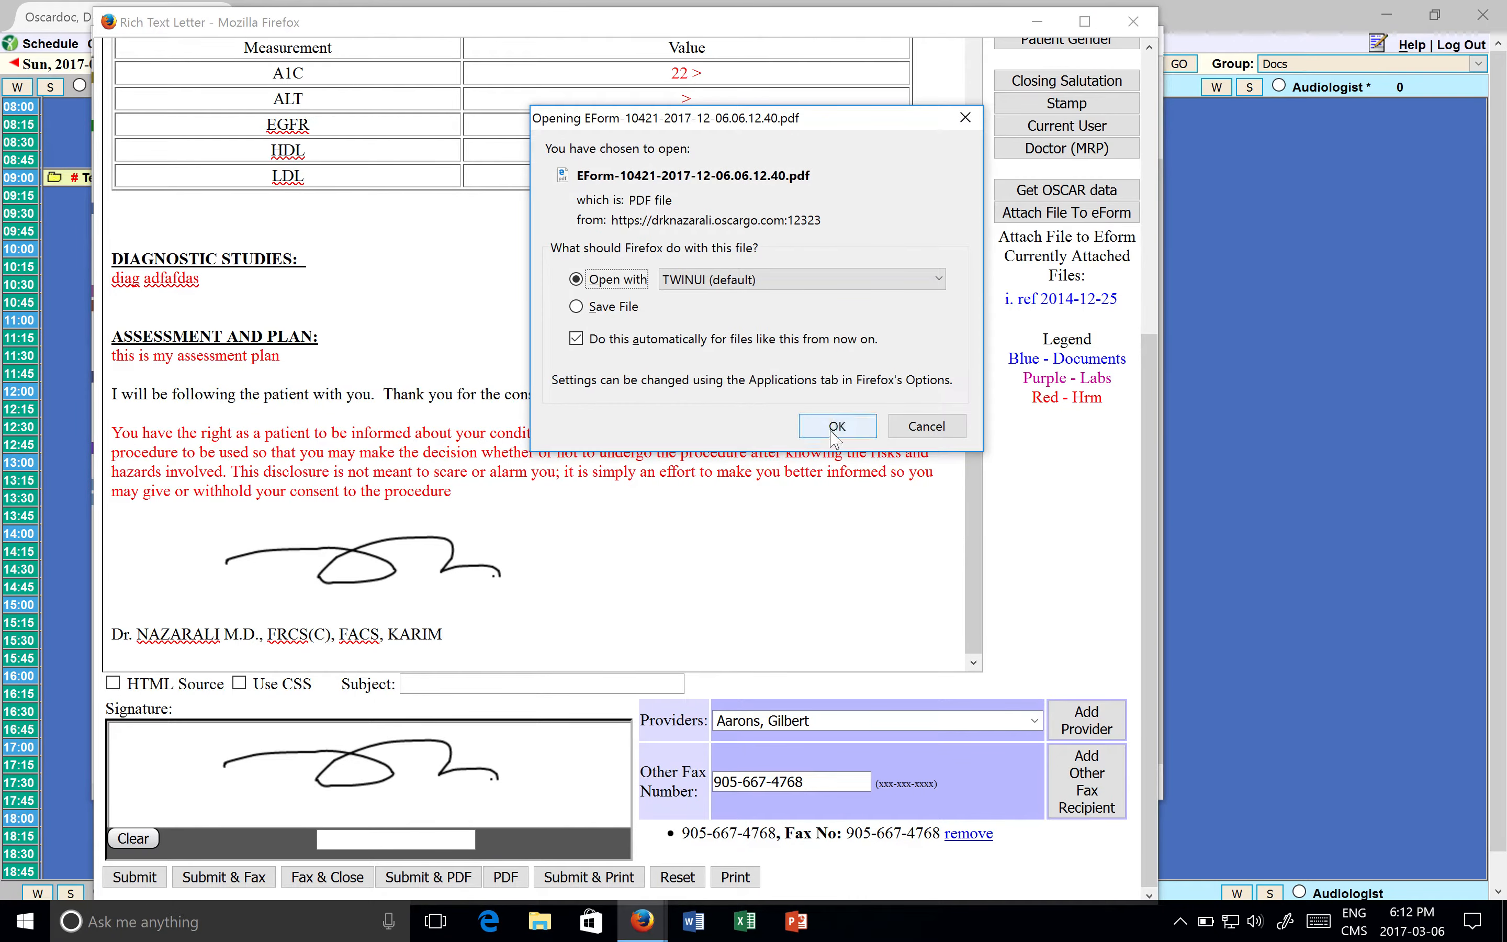
click(835, 436)
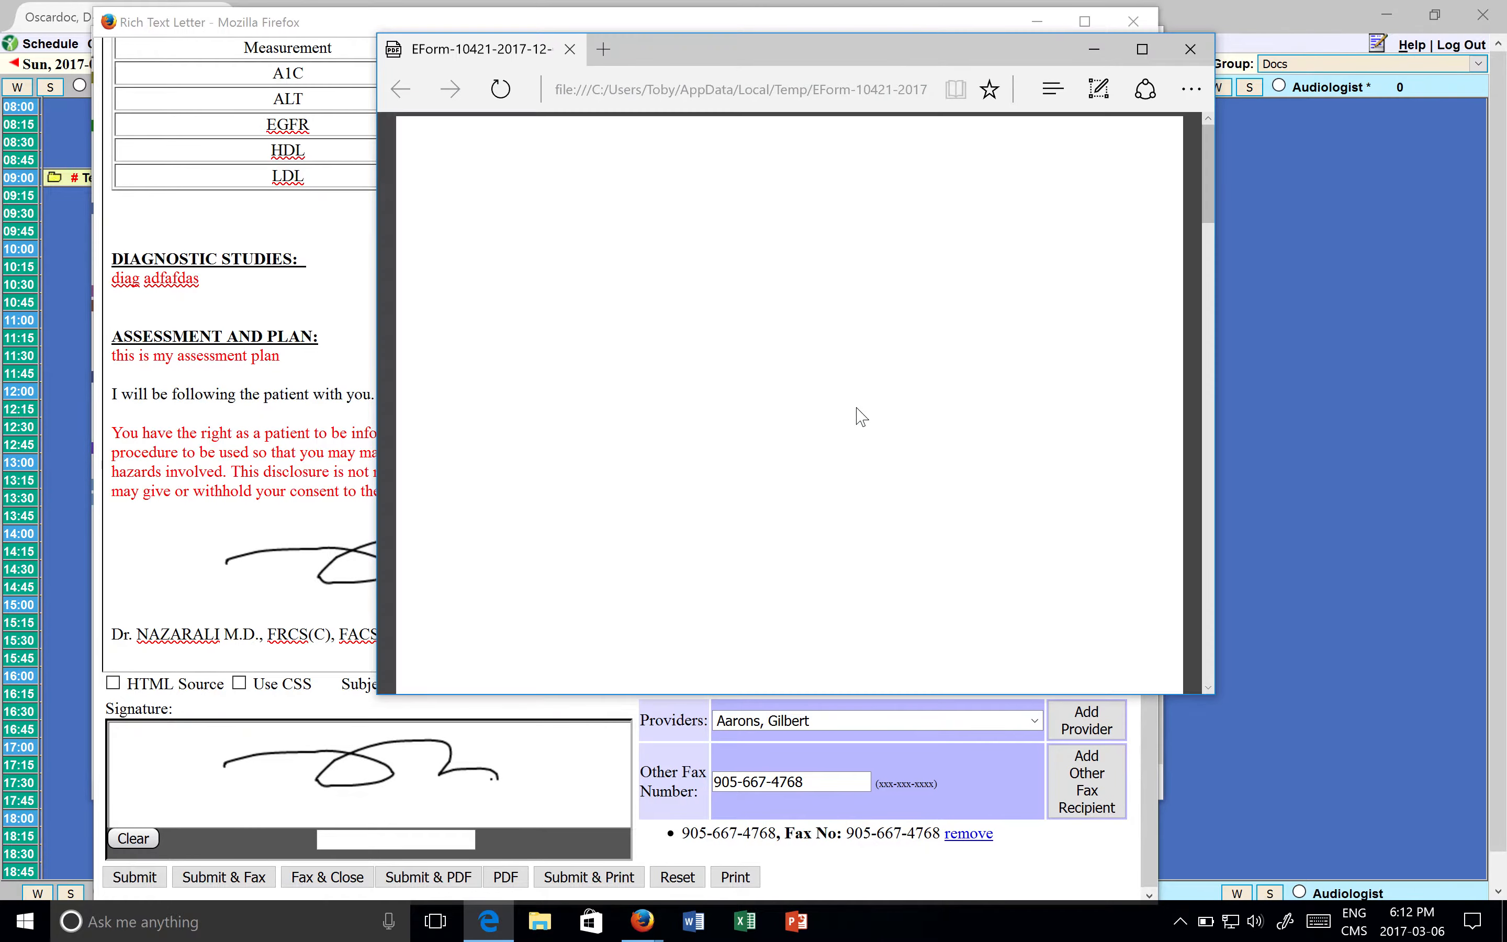
scroll(861, 416, down, 15)
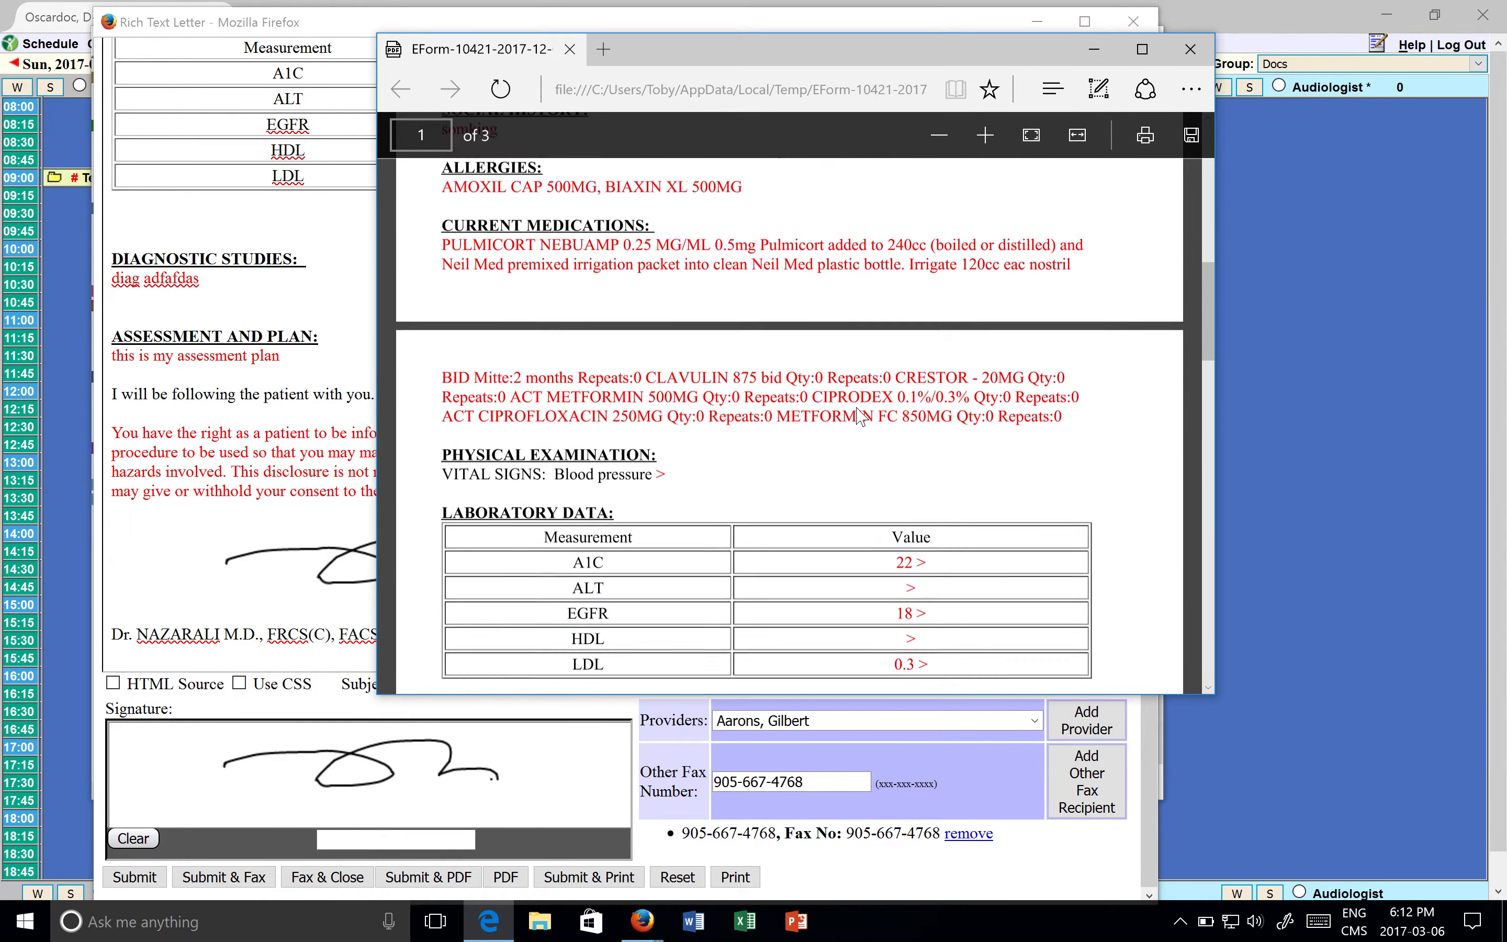
scroll(861, 416, down, 15)
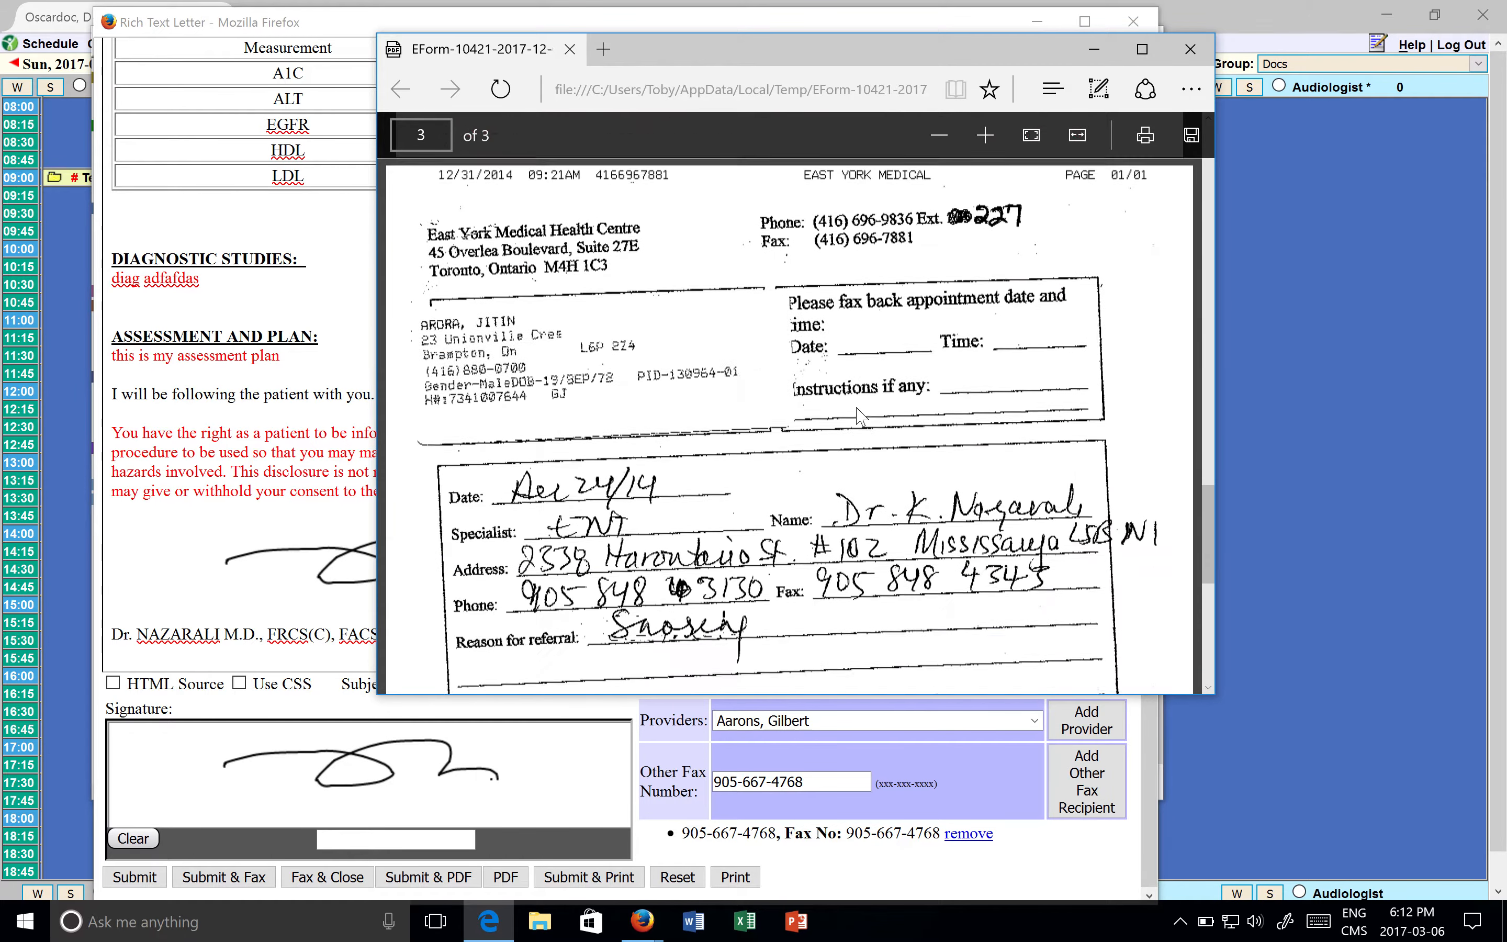
scroll(825, 361, down, 8)
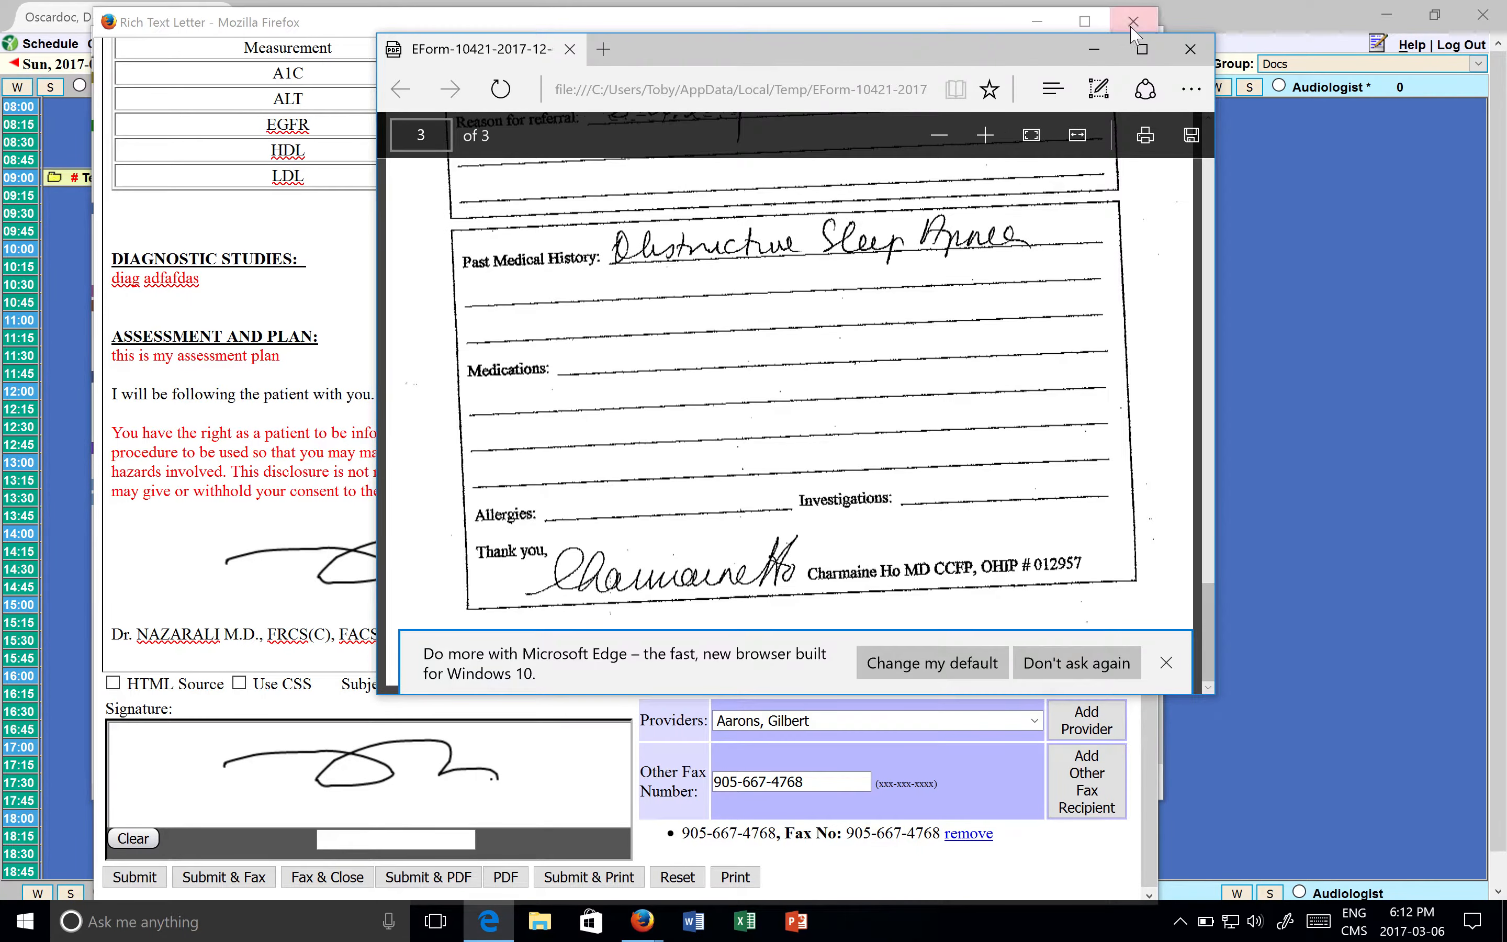
click(1178, 56)
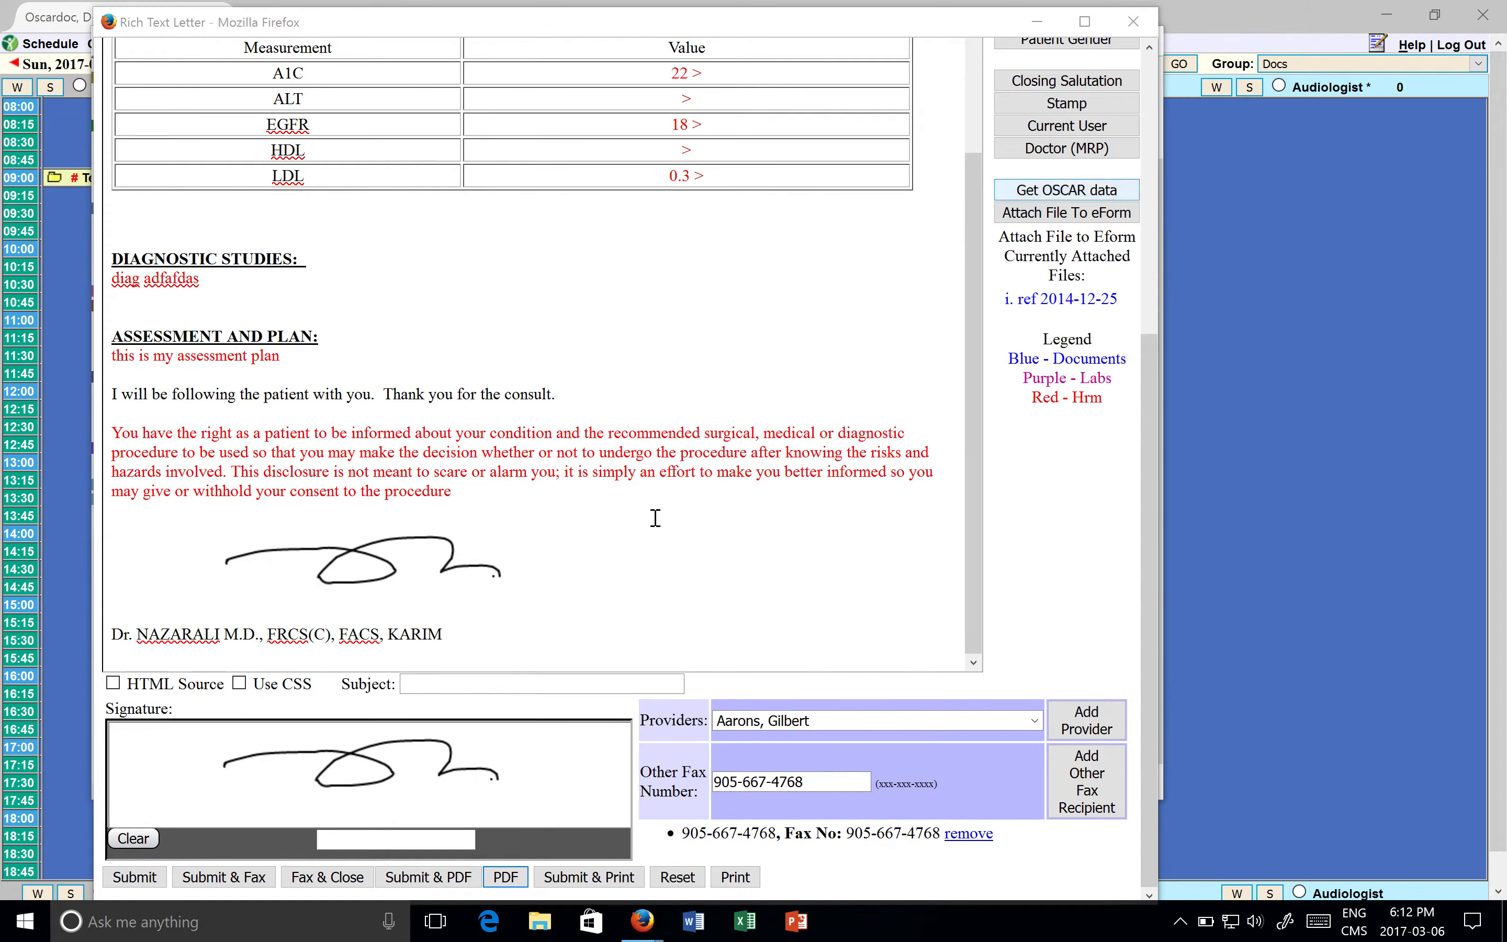
- Submit the letter and fax it to the added recipient, acknowledging the confirmation
click(224, 878)
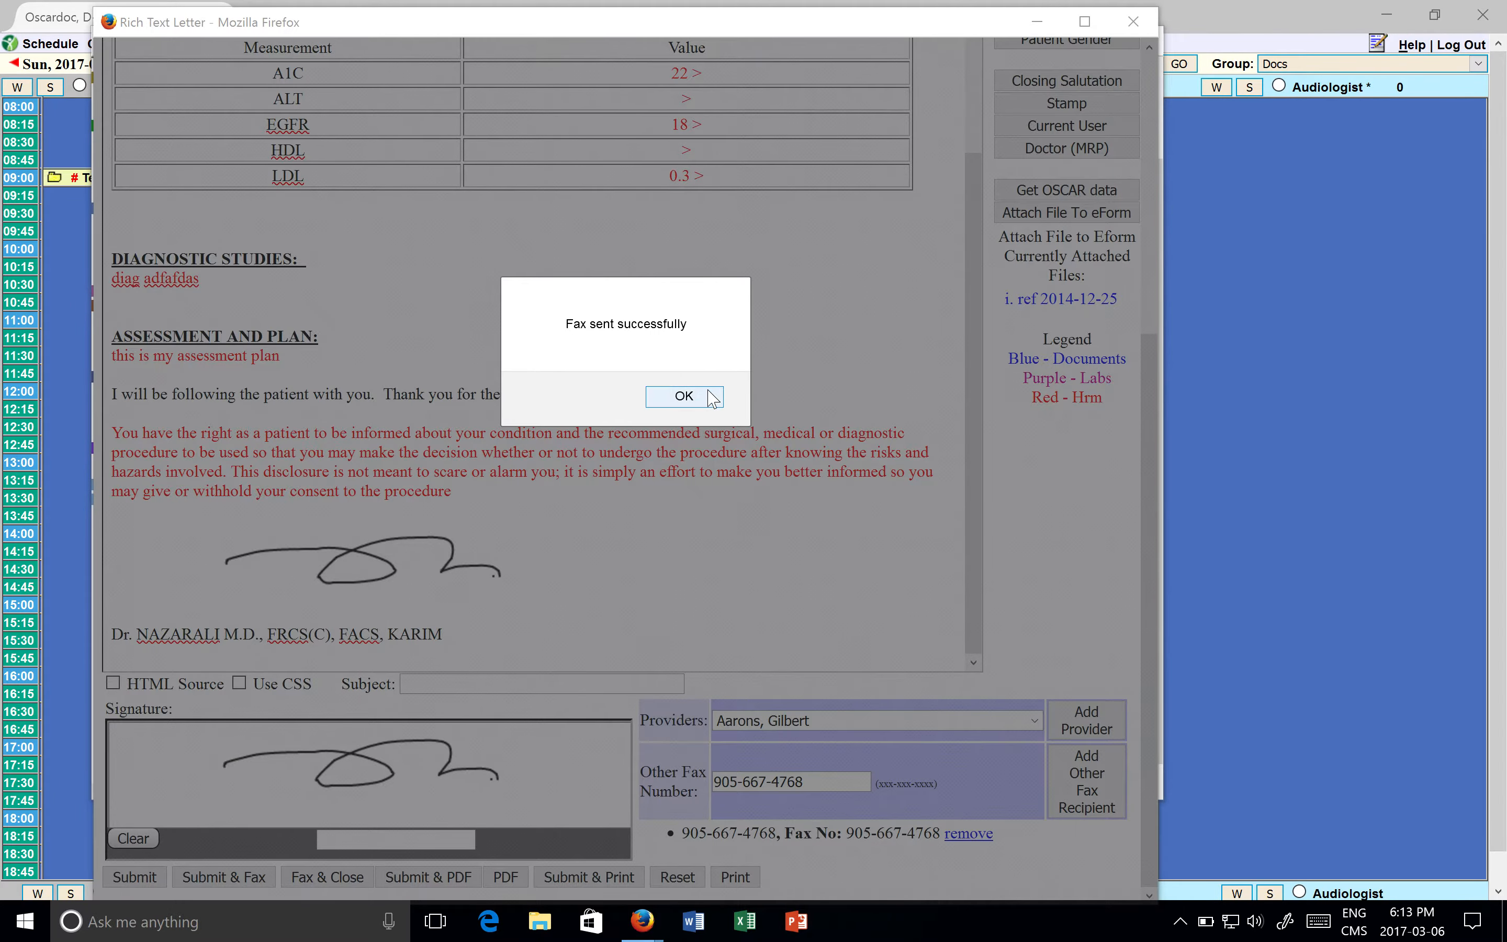
click(711, 399)
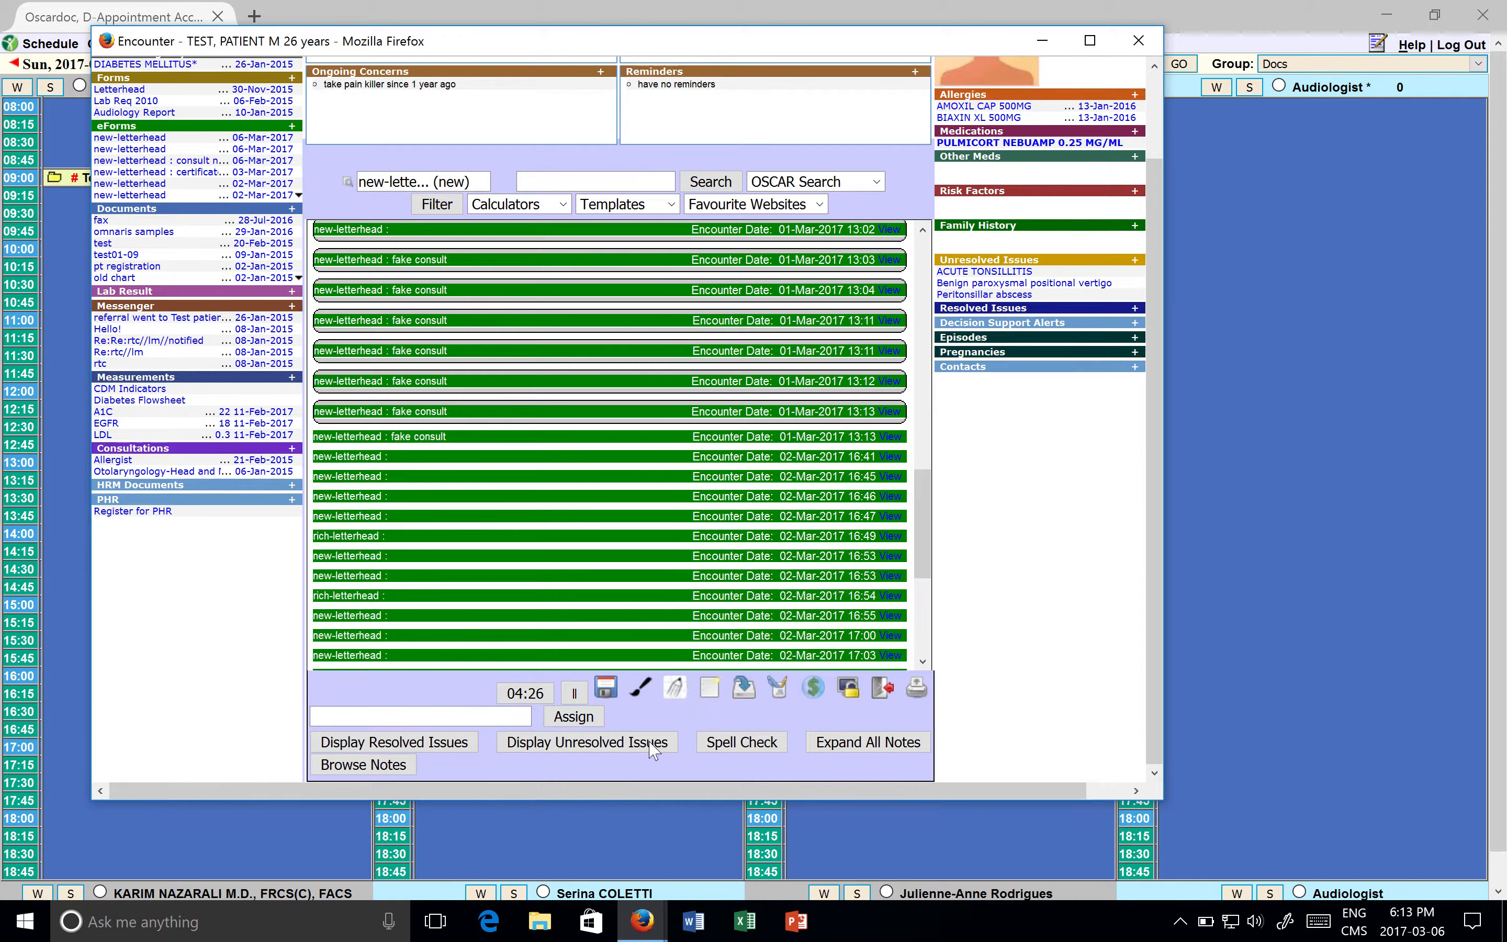
- Switch to Microsoft Edge, open phraseexpress.com and go to the Windows download page
click(489, 921)
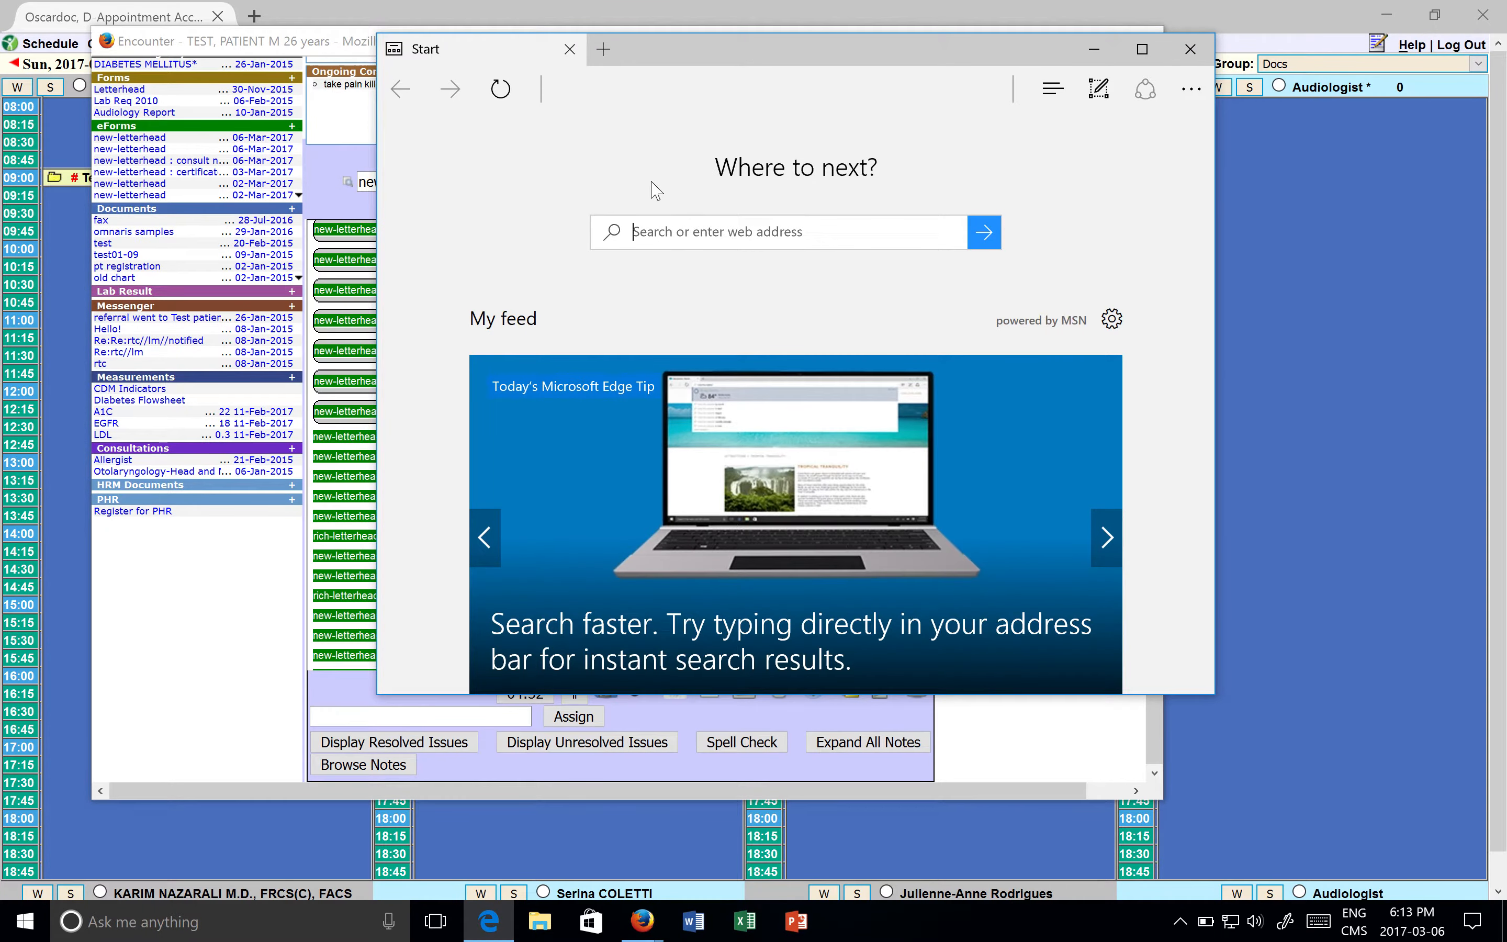
text(p)
key(Return)
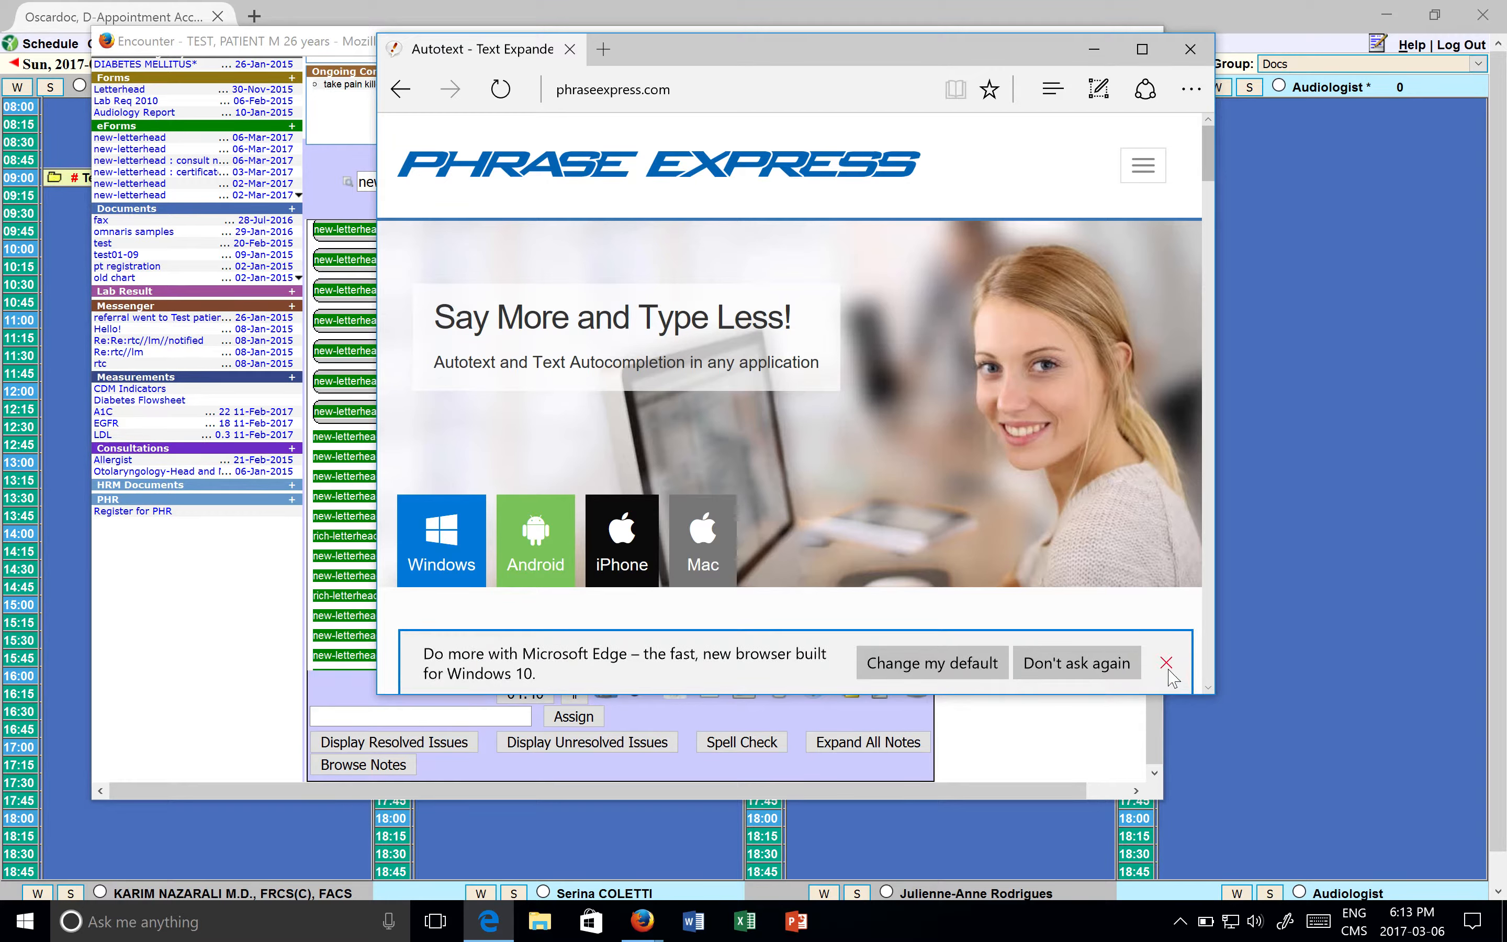
click(1167, 663)
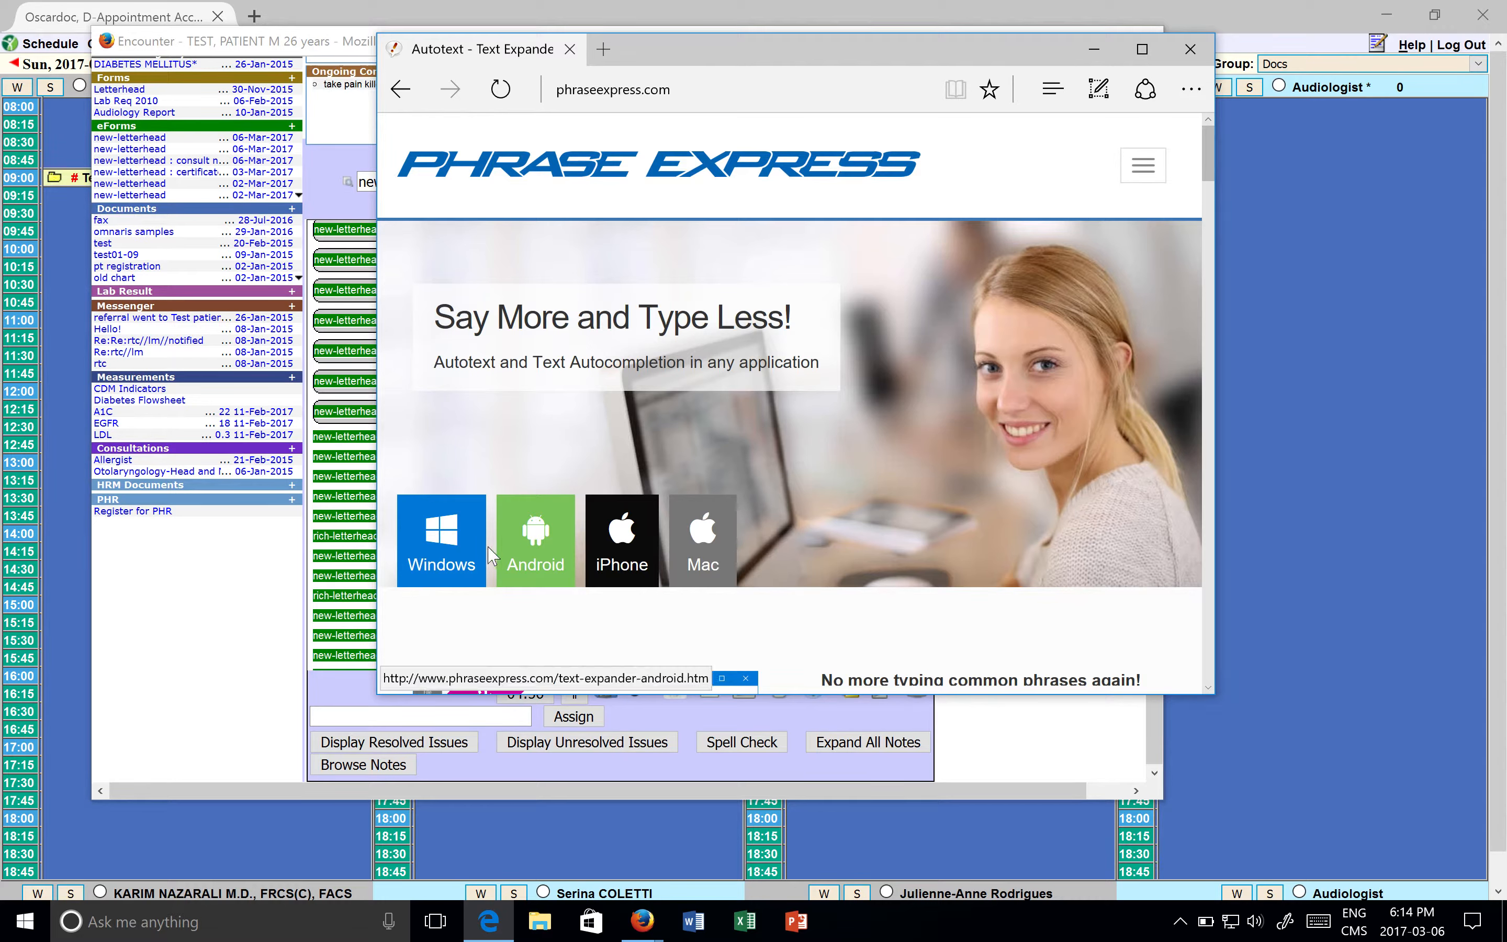
click(456, 547)
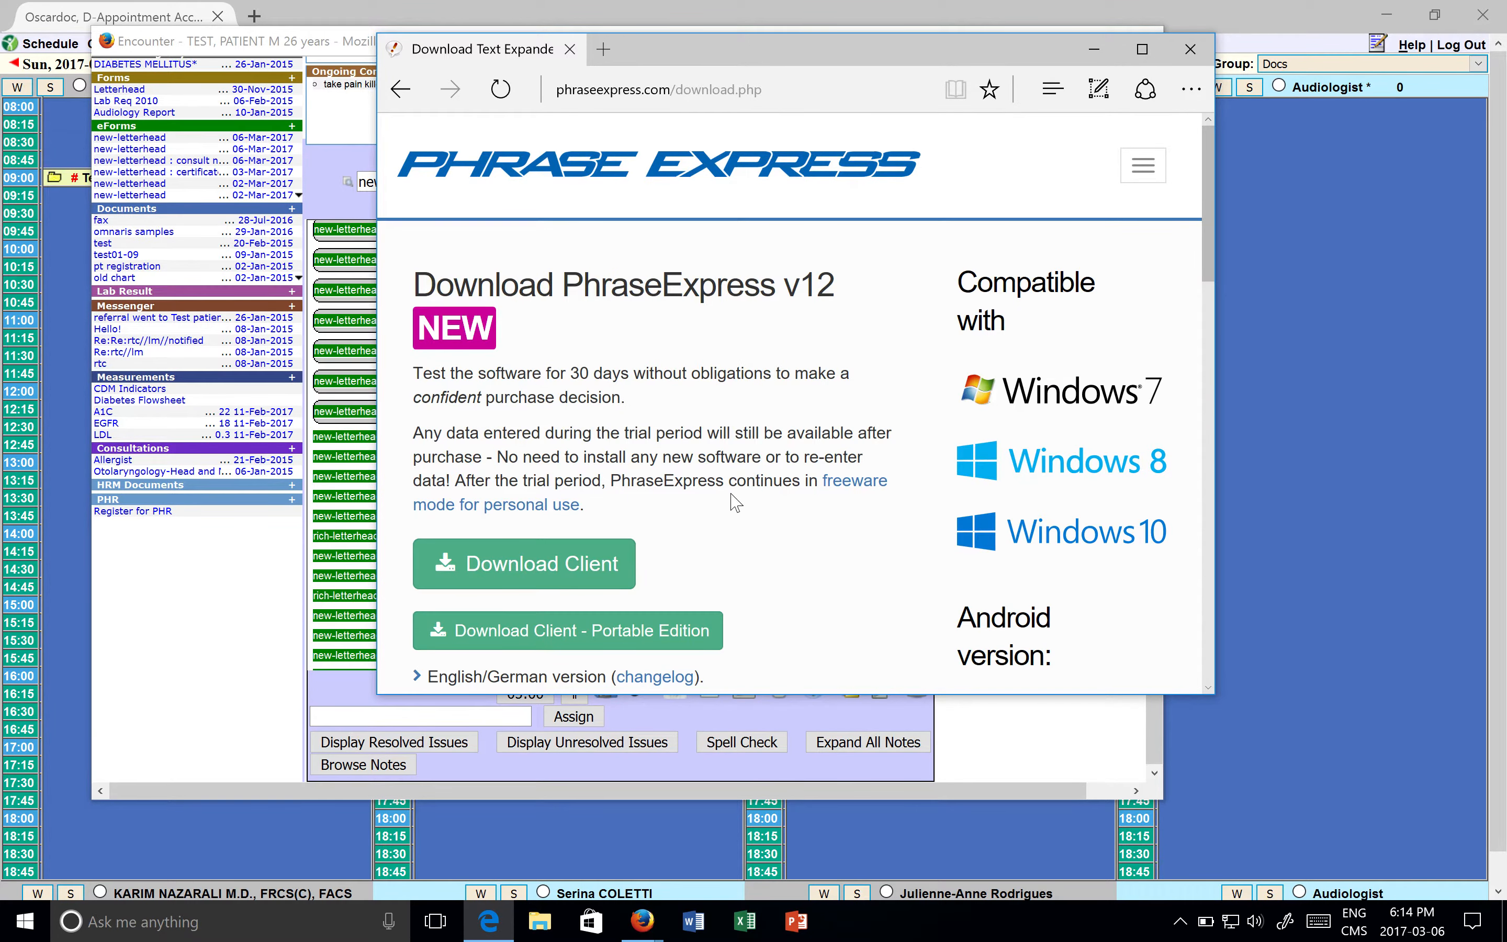
- Look through the PhraseExpress v12 client download options and close the browser window
scroll(735, 503, down, 1)
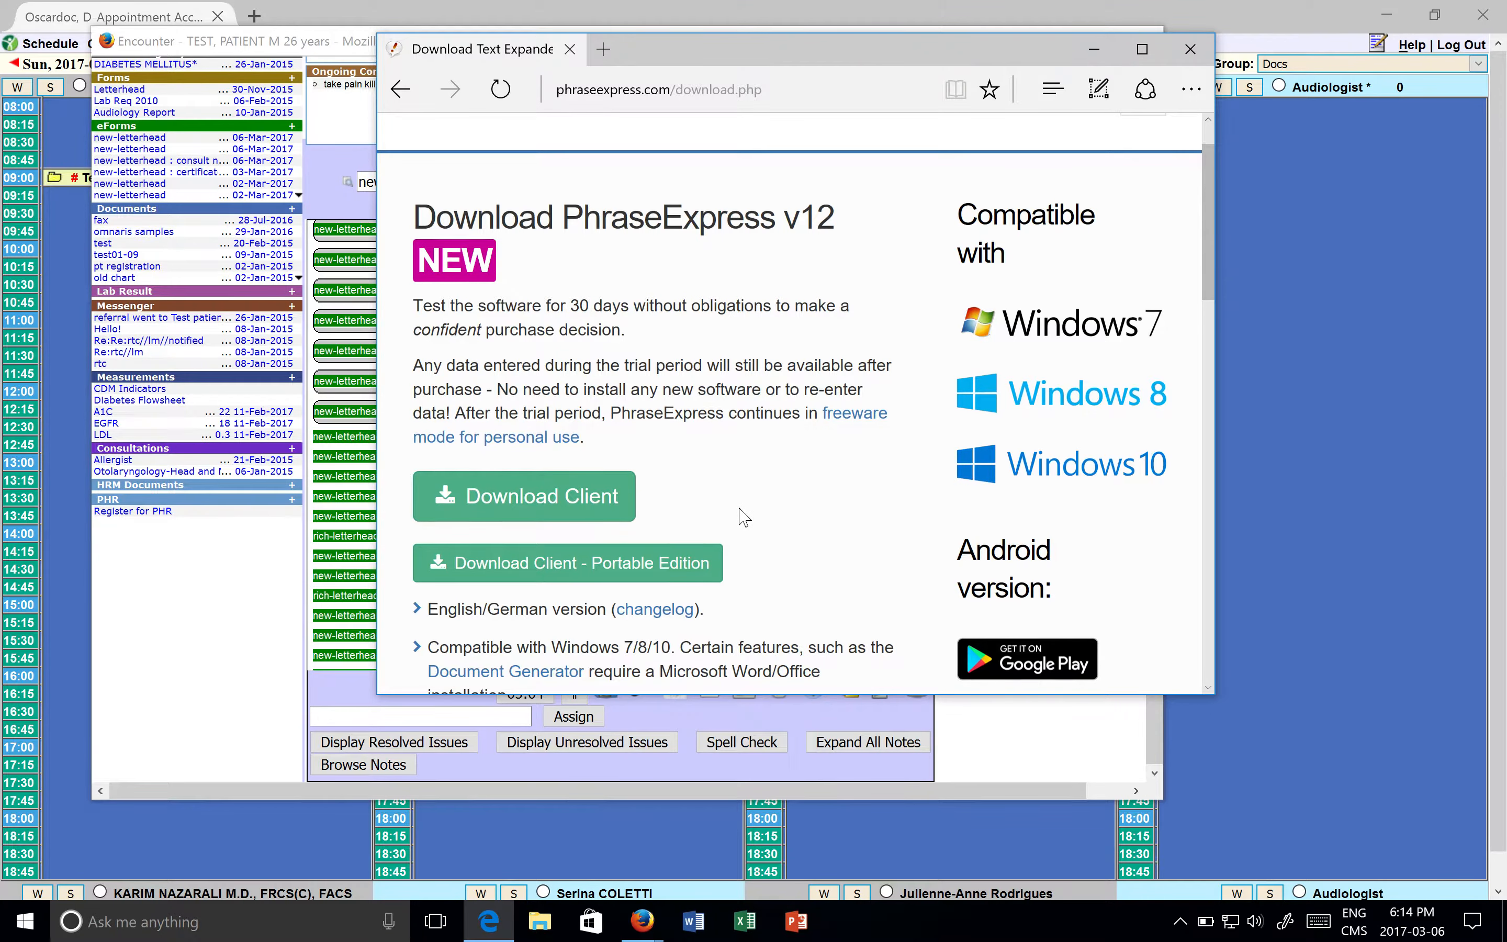
scroll(745, 518, down, 1)
scroll(745, 517, down, 3)
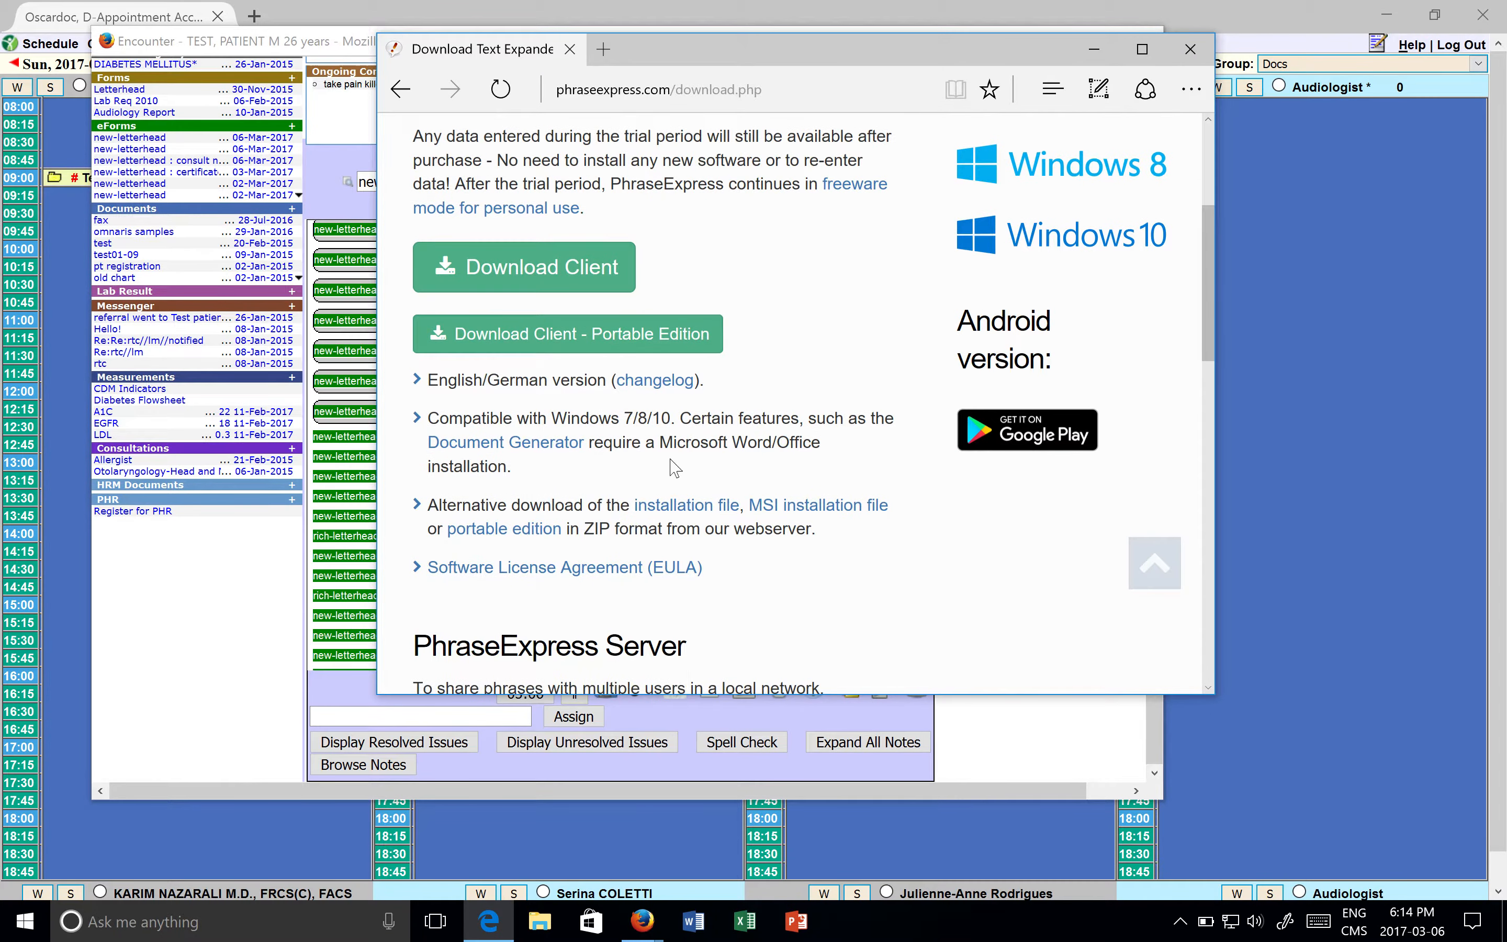
scroll(671, 468, up, 2)
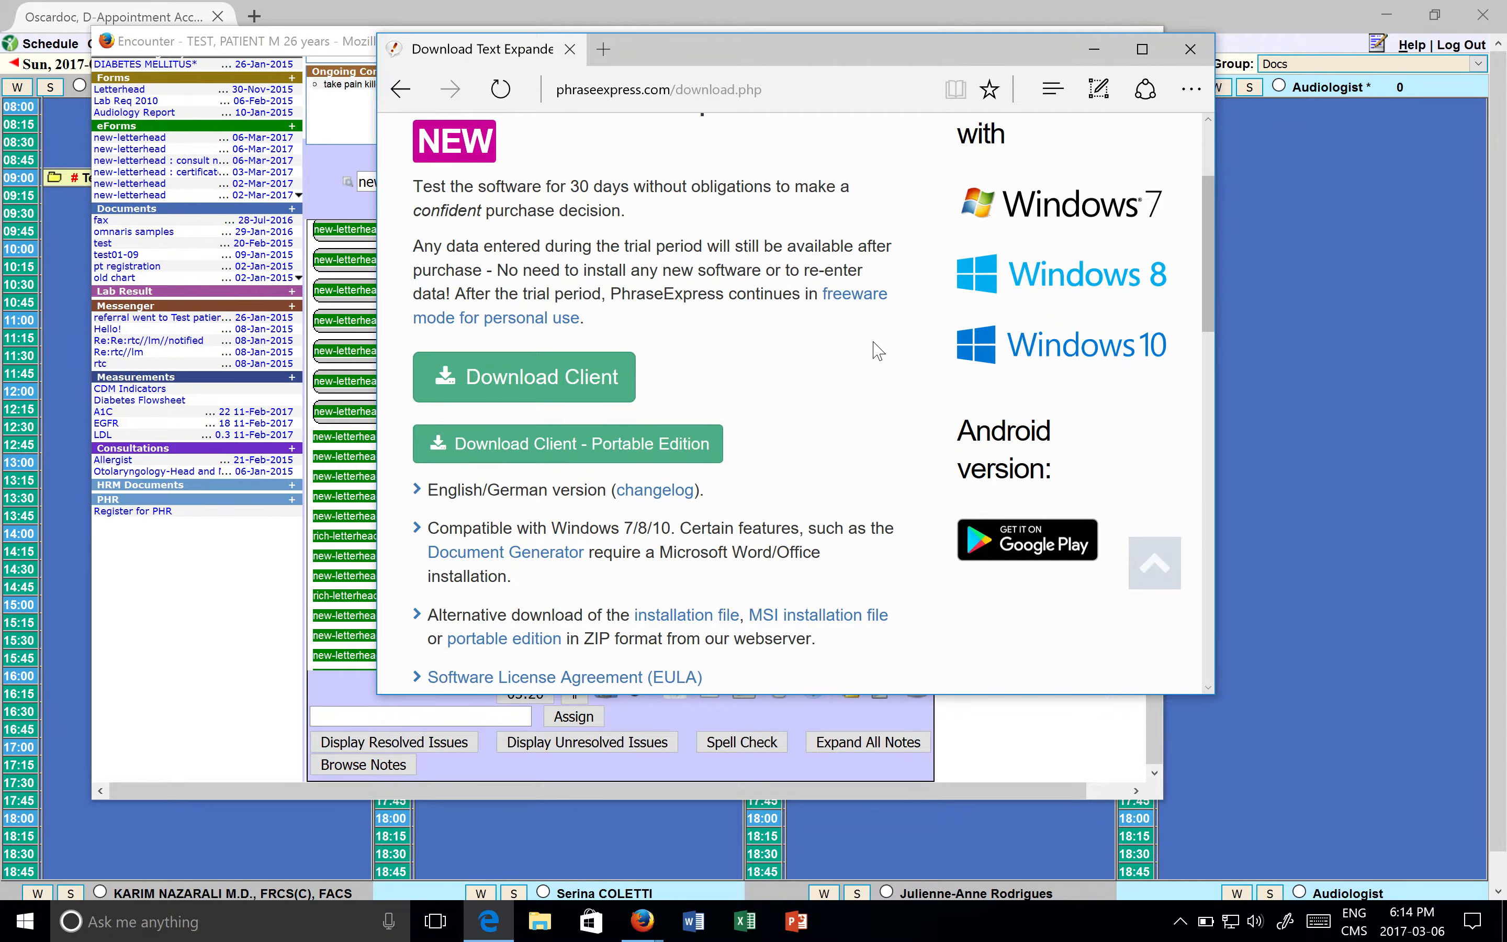
click(1186, 58)
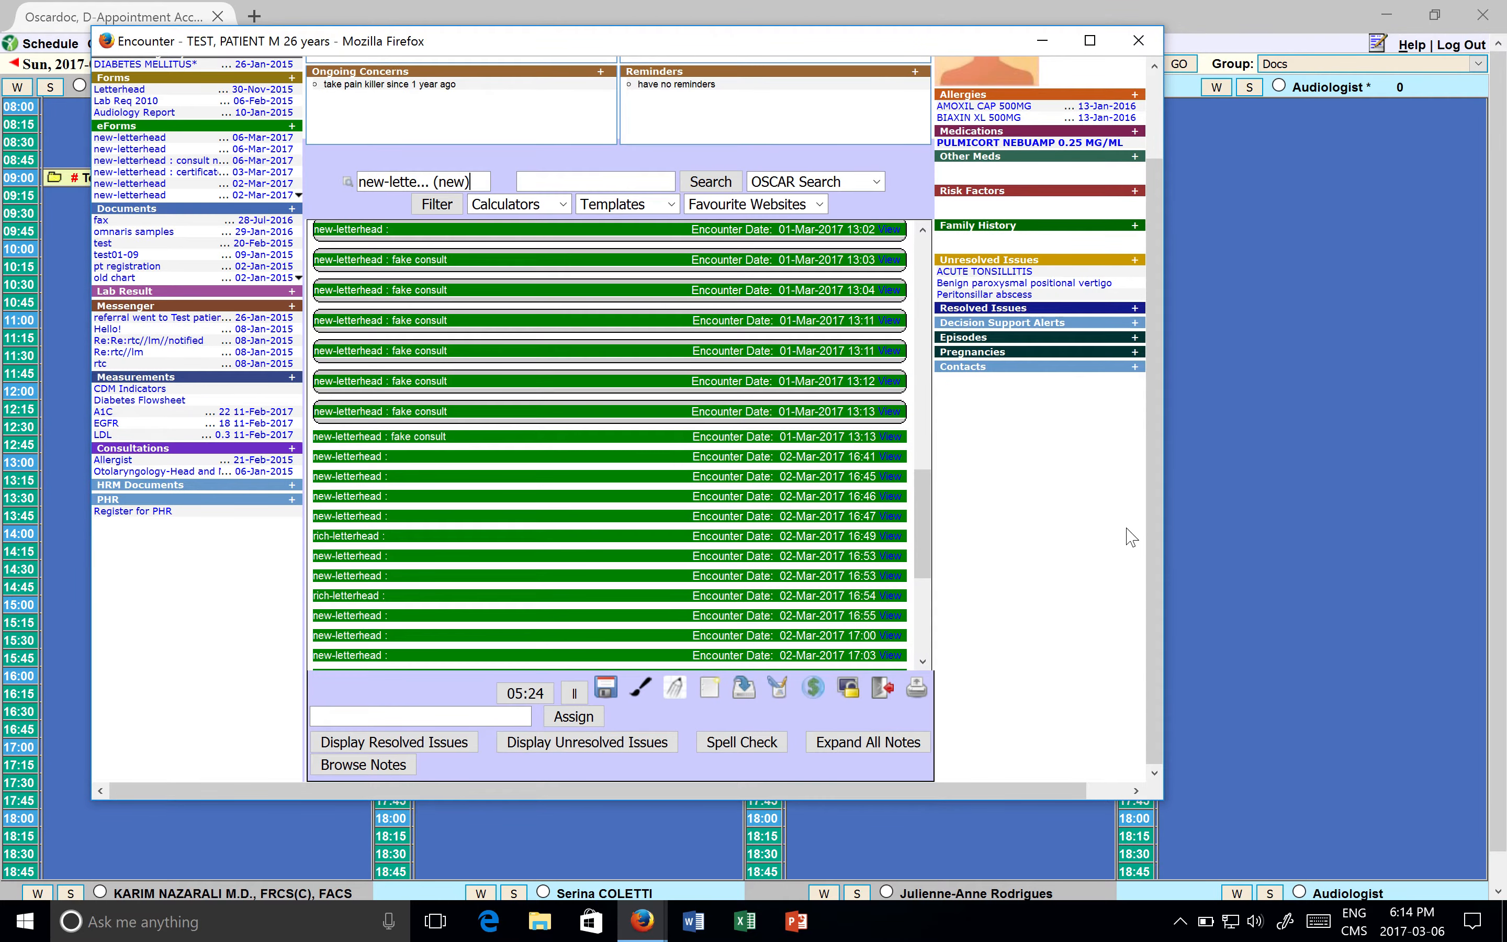
- Open the phrase editor of the running PhraseExpress and view the Rheumatology-letterhead phrase up to its header
click(1180, 916)
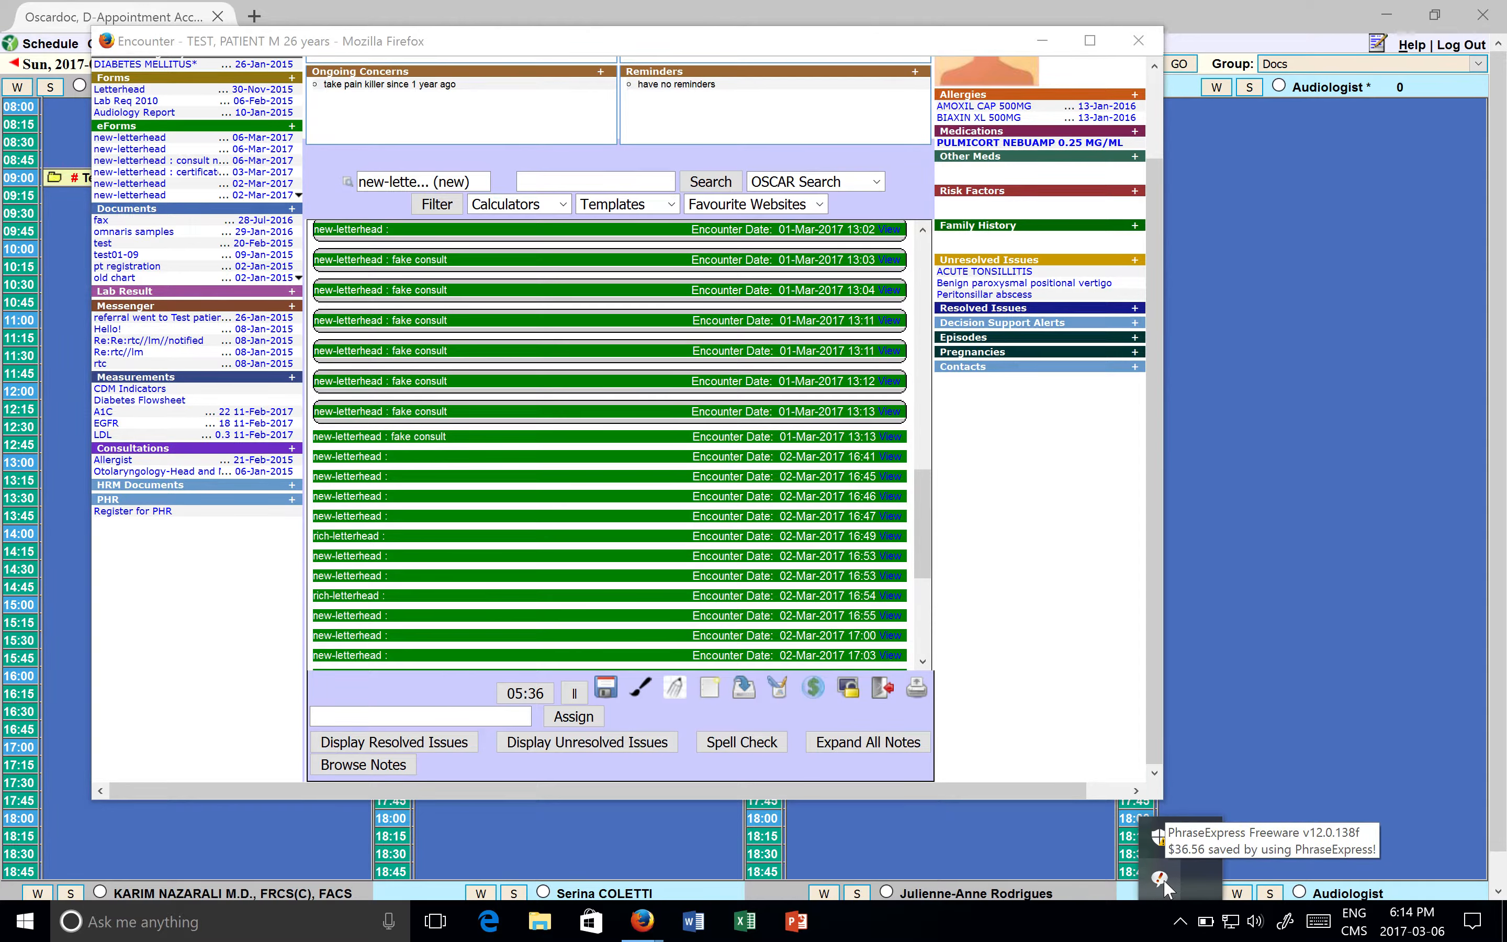
right_click(1160, 880)
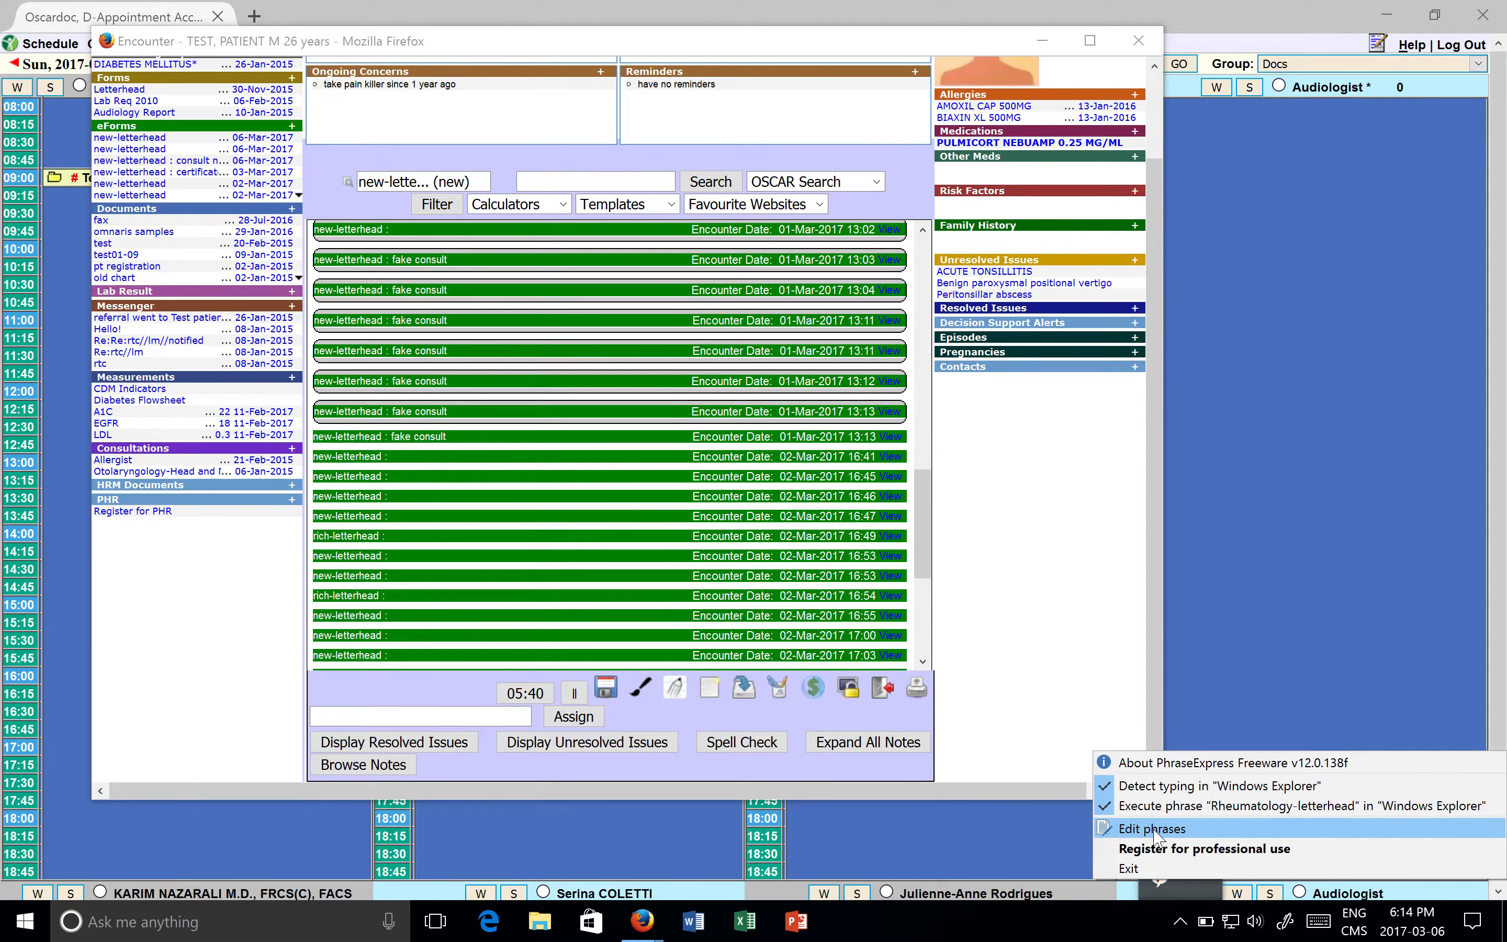
click(1154, 829)
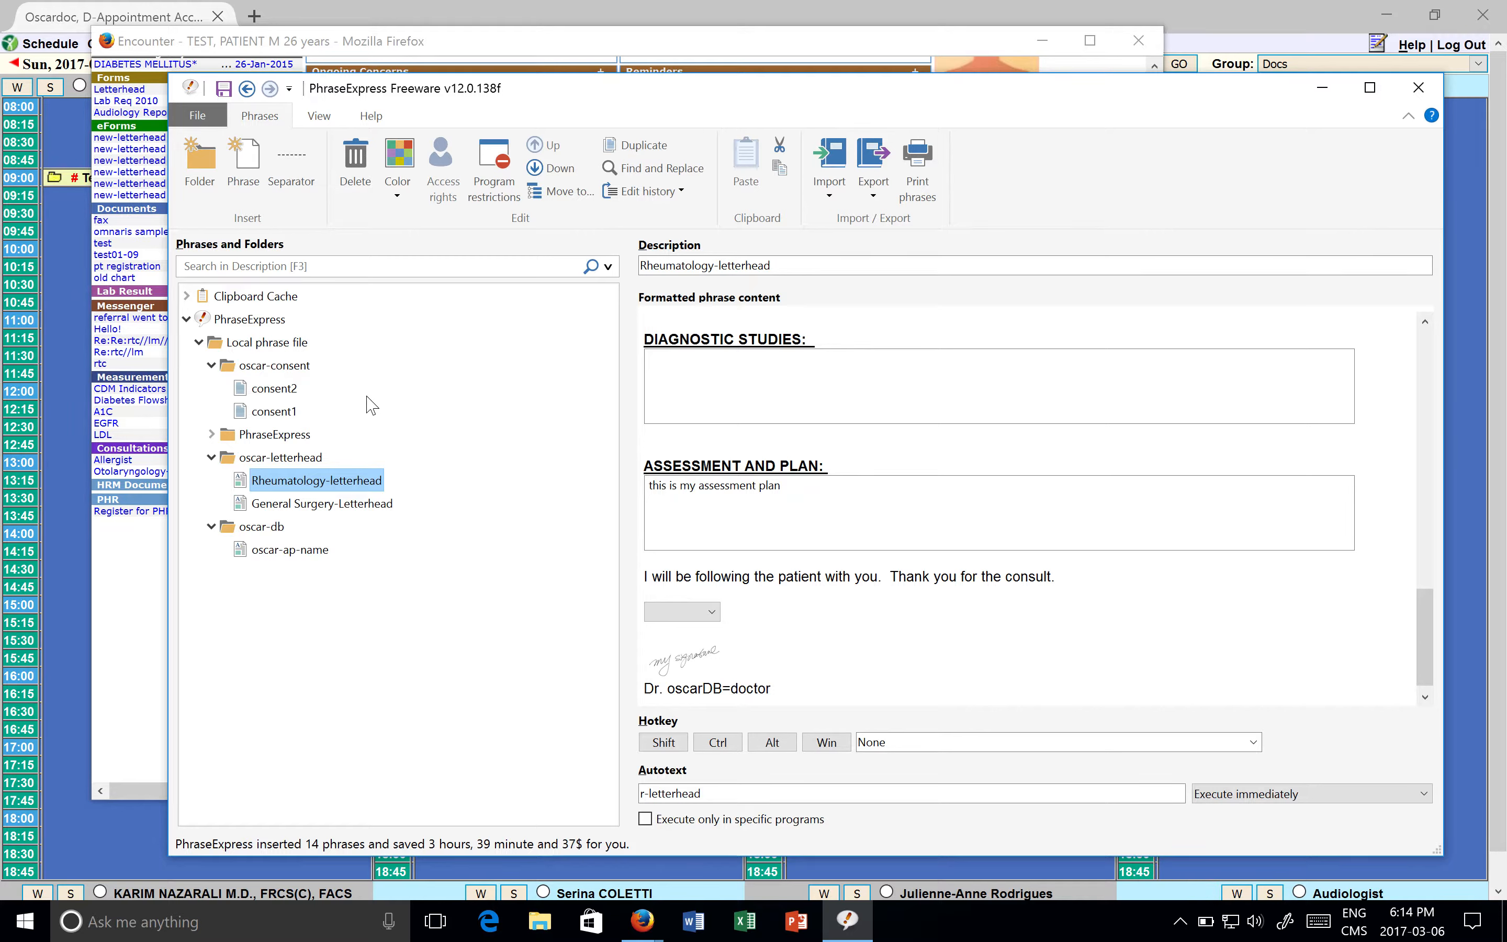
click(305, 483)
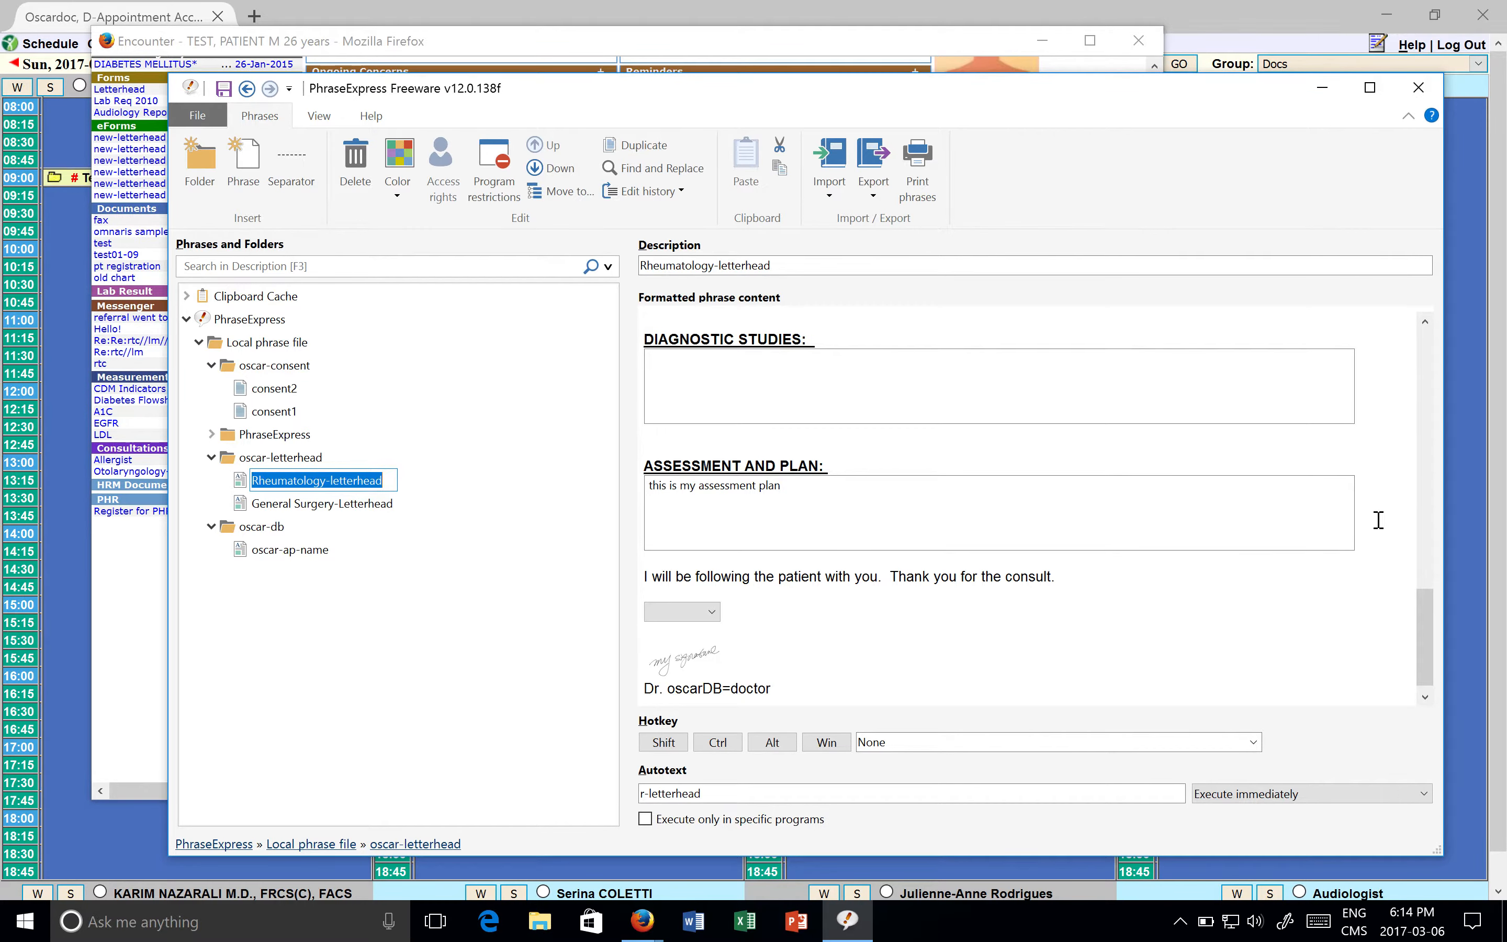
click(1364, 549)
scroll(1428, 631, up, 15)
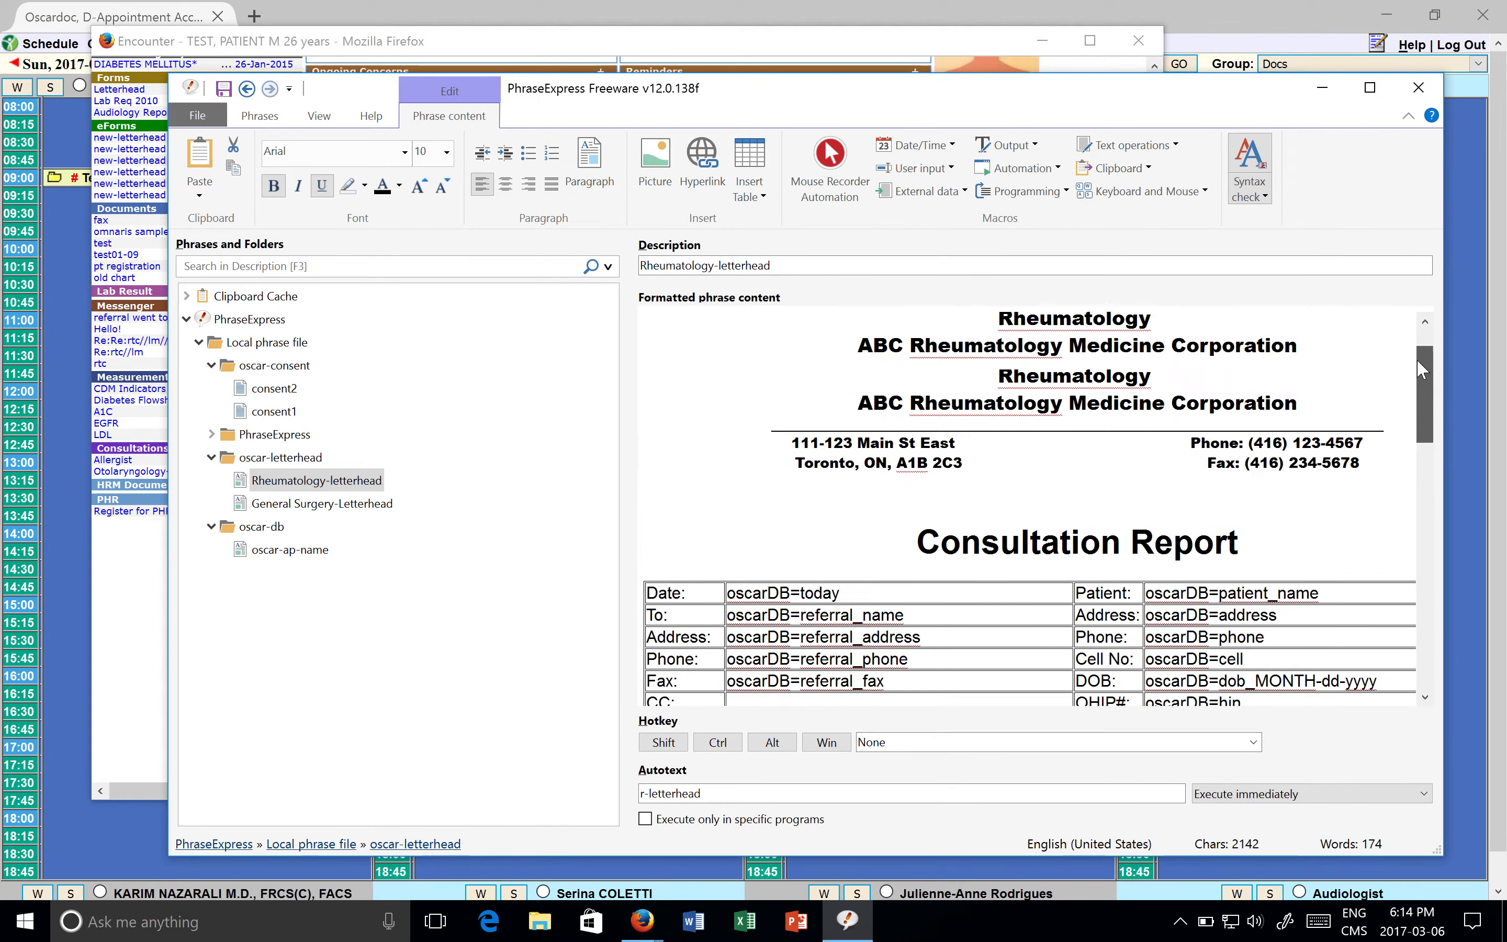
- Review the General Surgery-Letterhead phrase down to its signature, and compare the consent1 and consent2 phrases
click(343, 506)
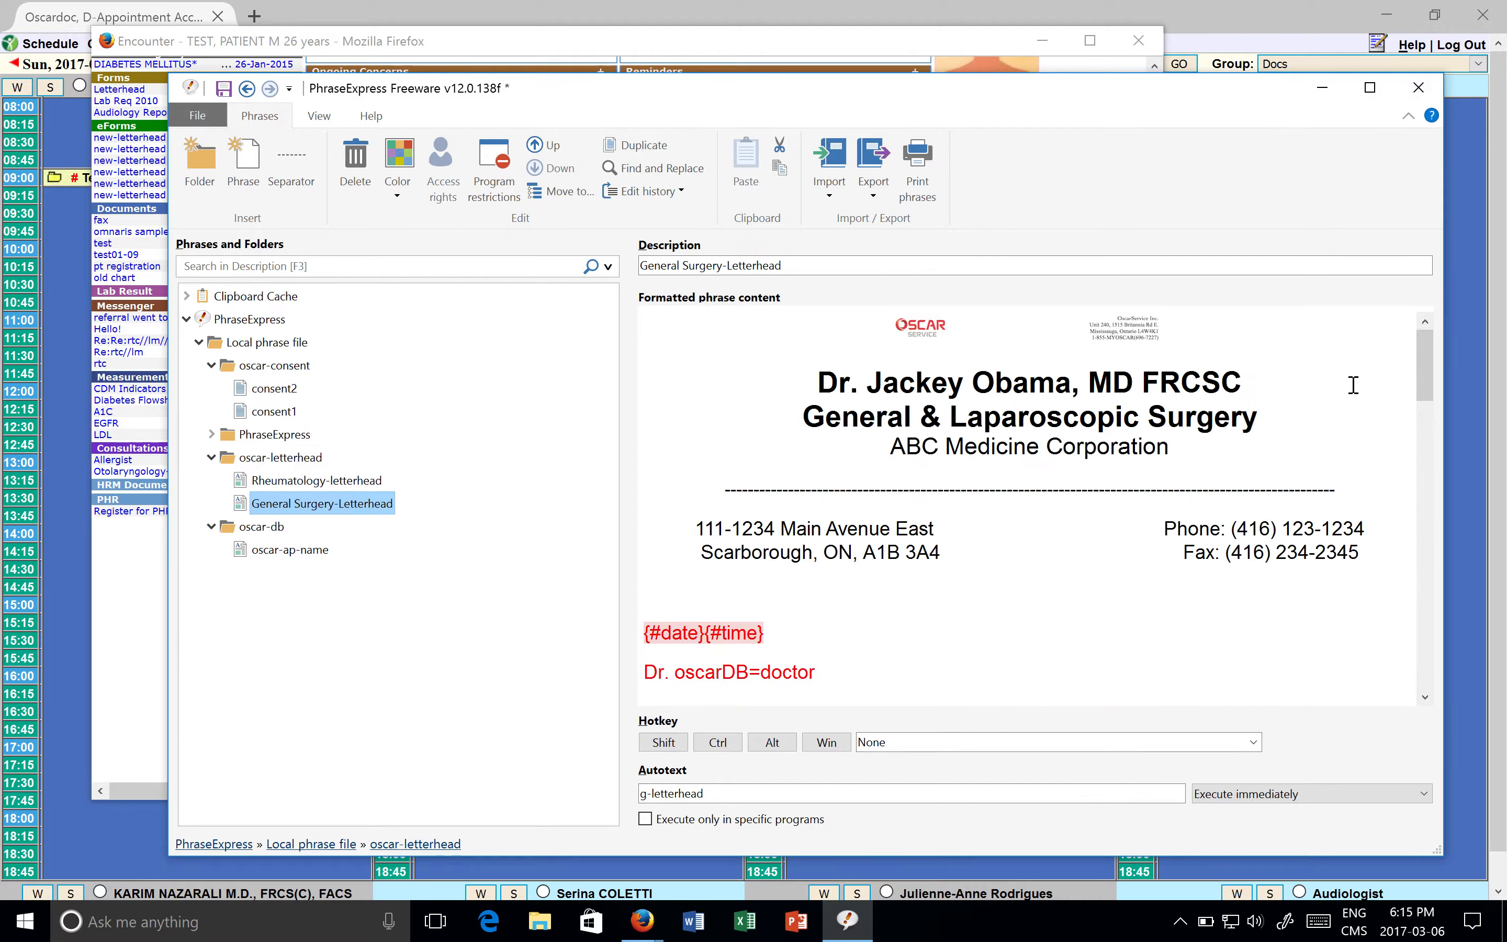
drag(1427, 372, 1429, 673)
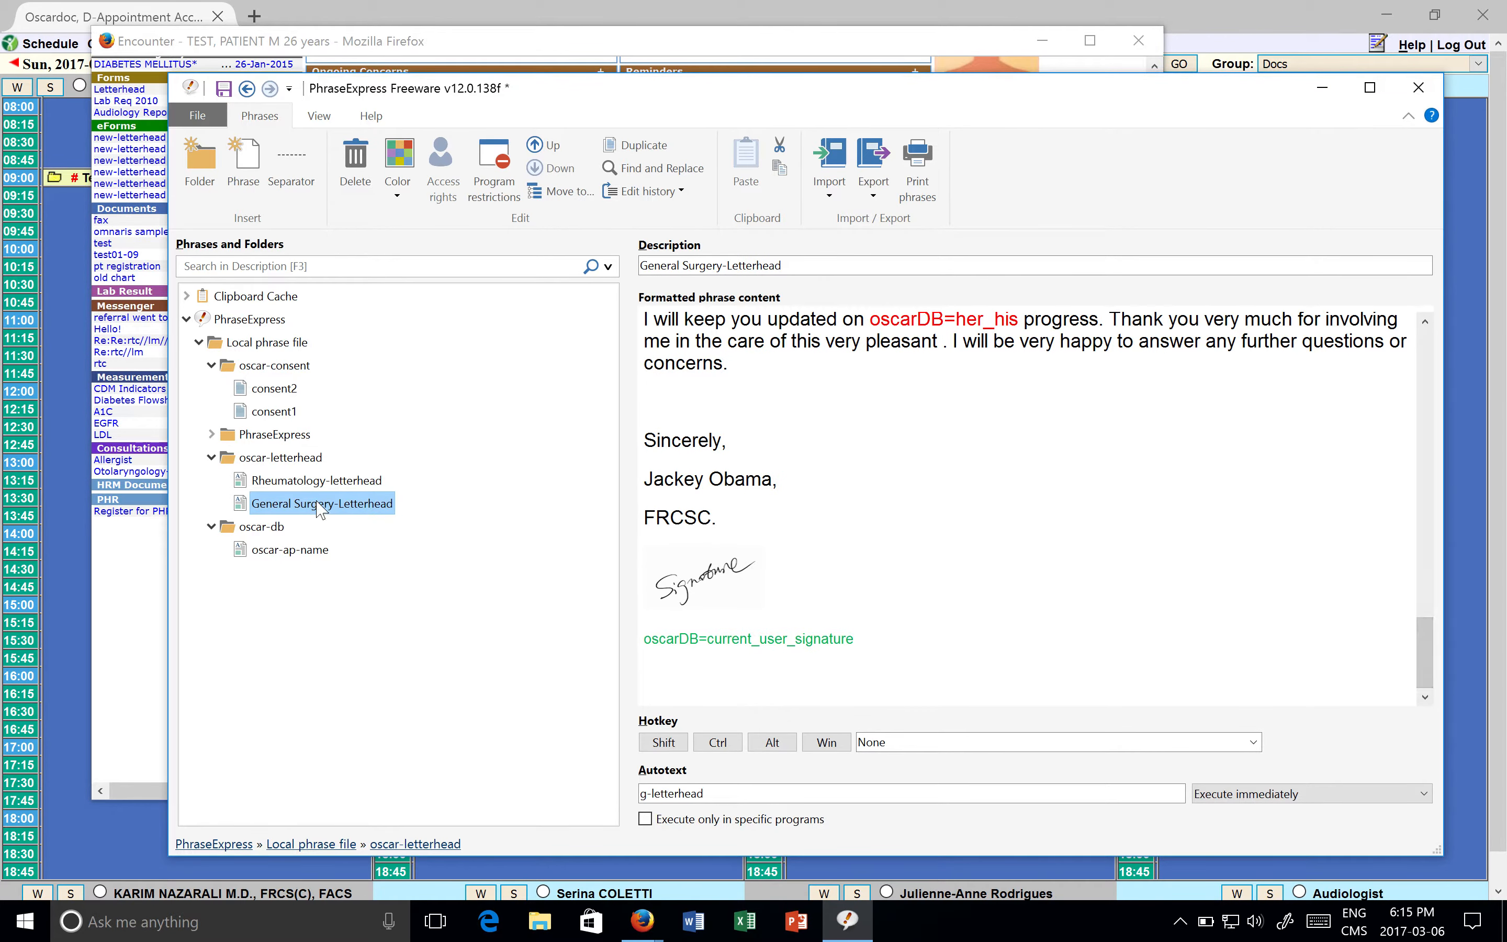
click(275, 392)
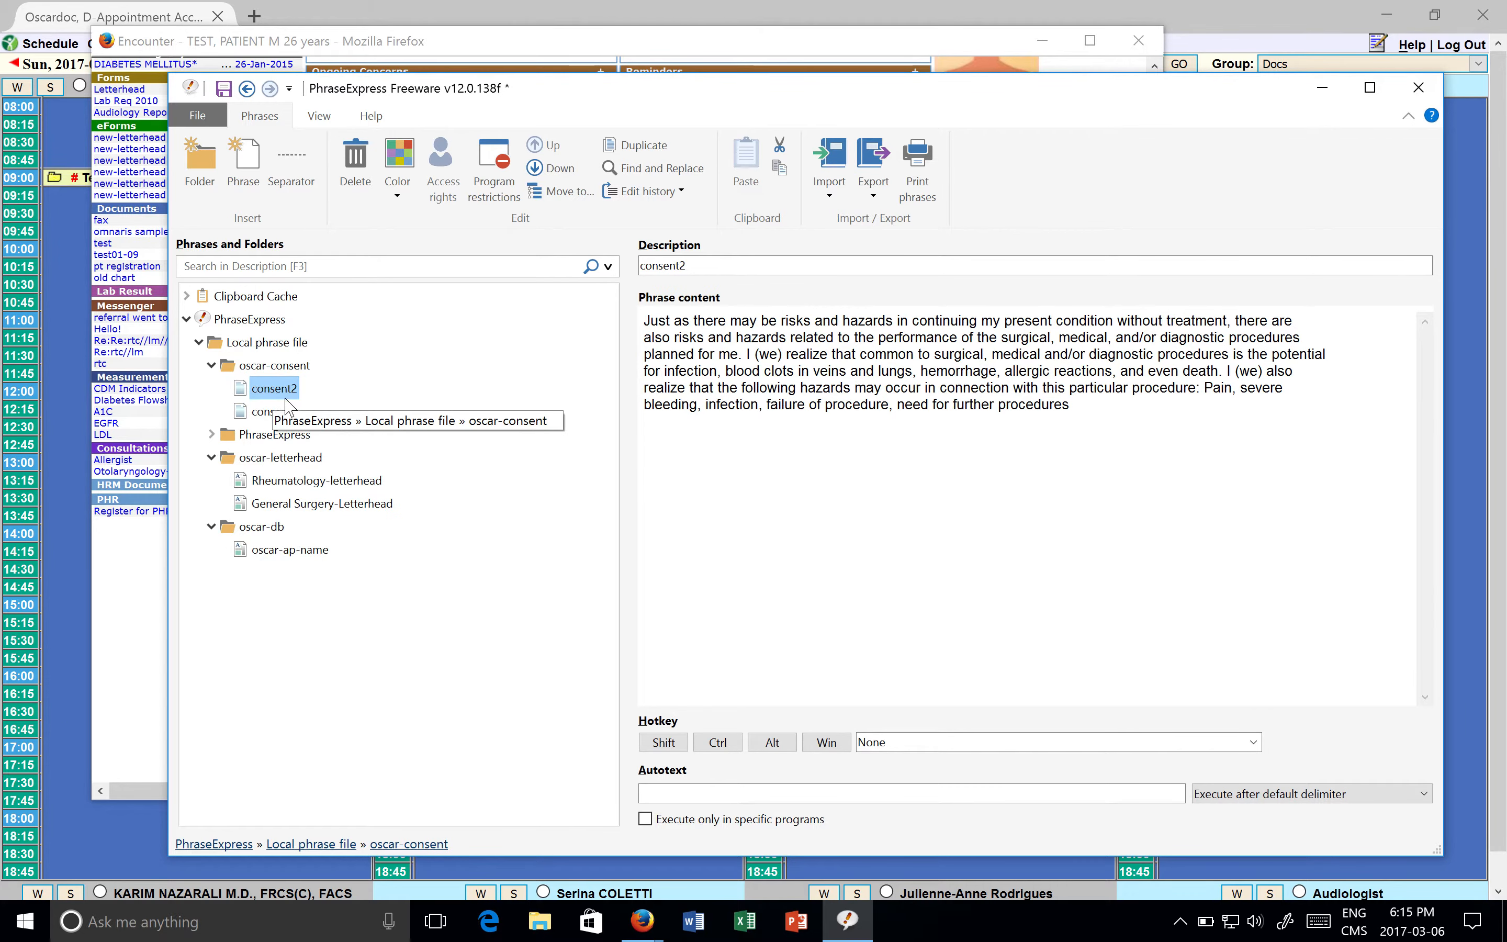
click(269, 414)
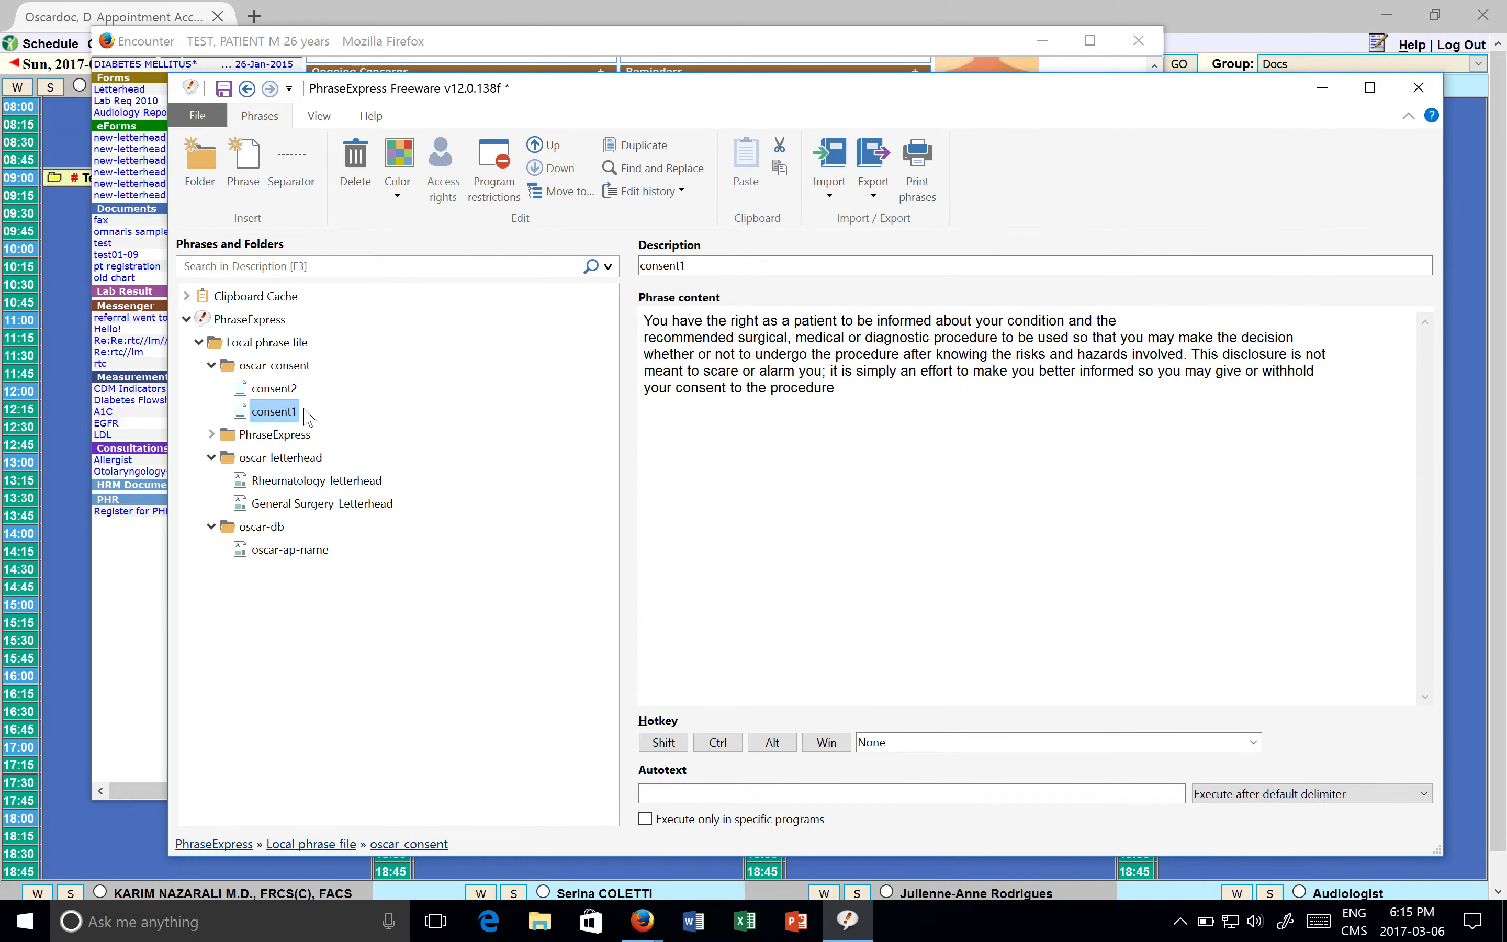
click(278, 389)
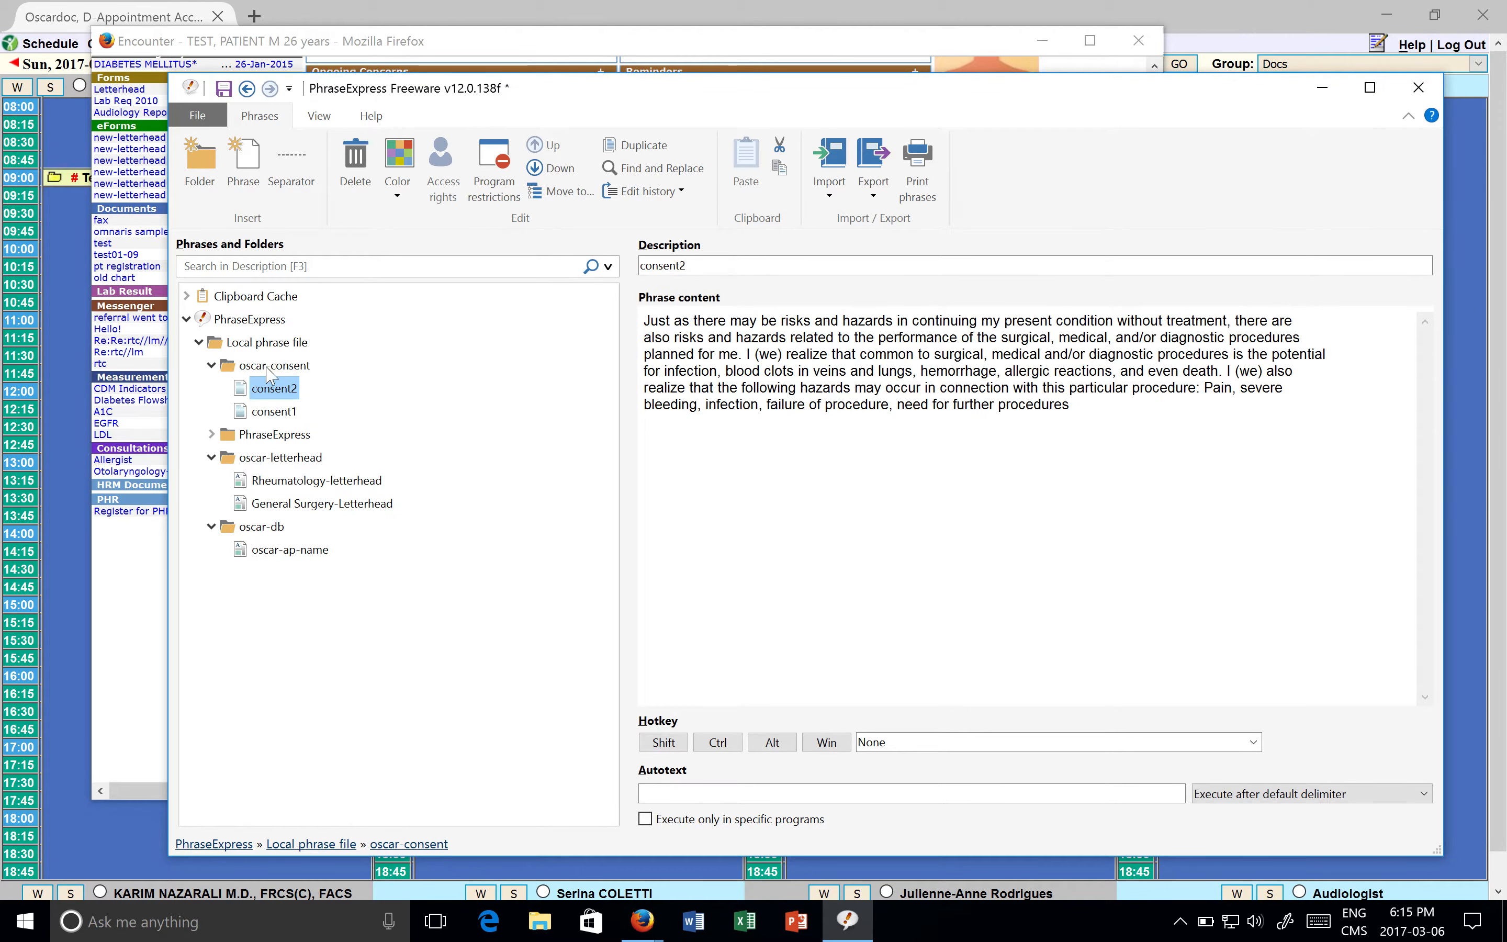
- View the oscar-letterhead folder's settings and examine the database fields in its Rheumatology-letterhead phrase
click(299, 459)
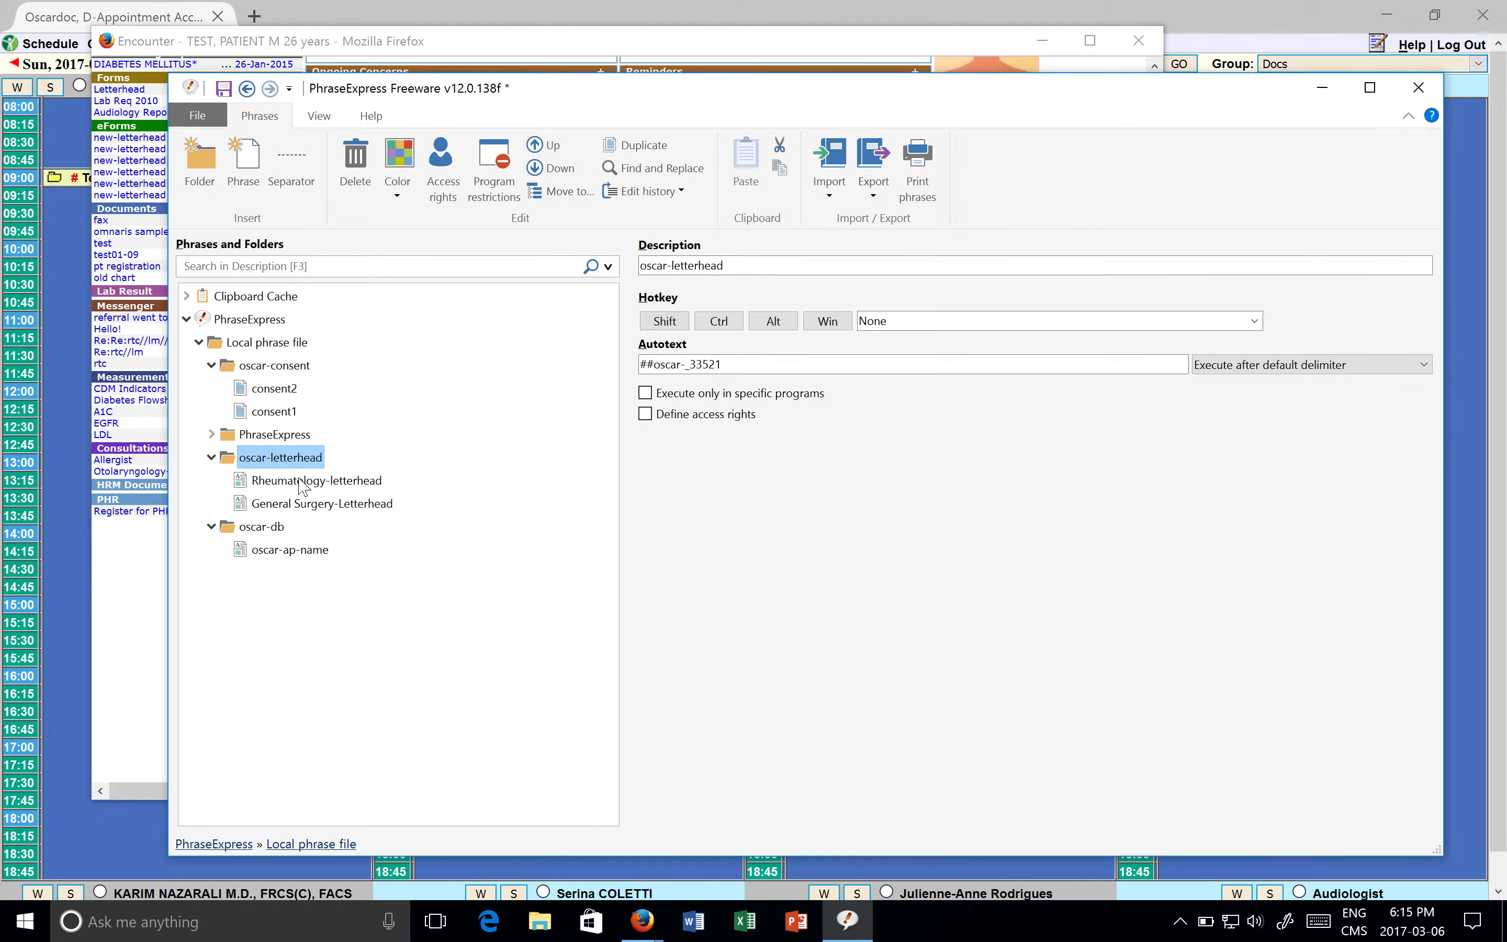
click(301, 484)
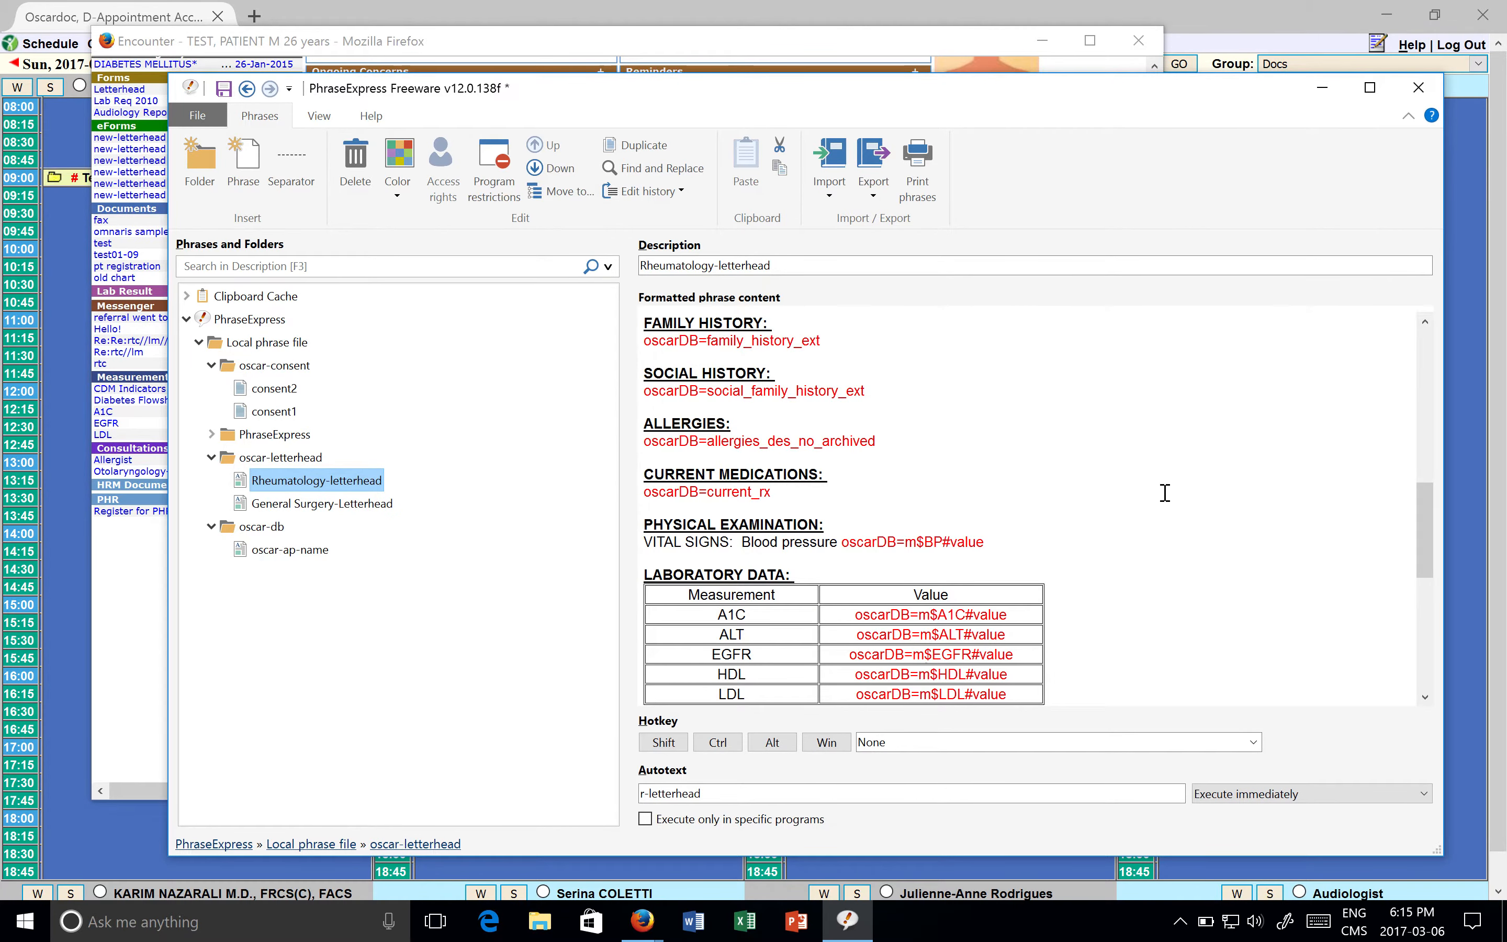
drag(1425, 514, 1426, 359)
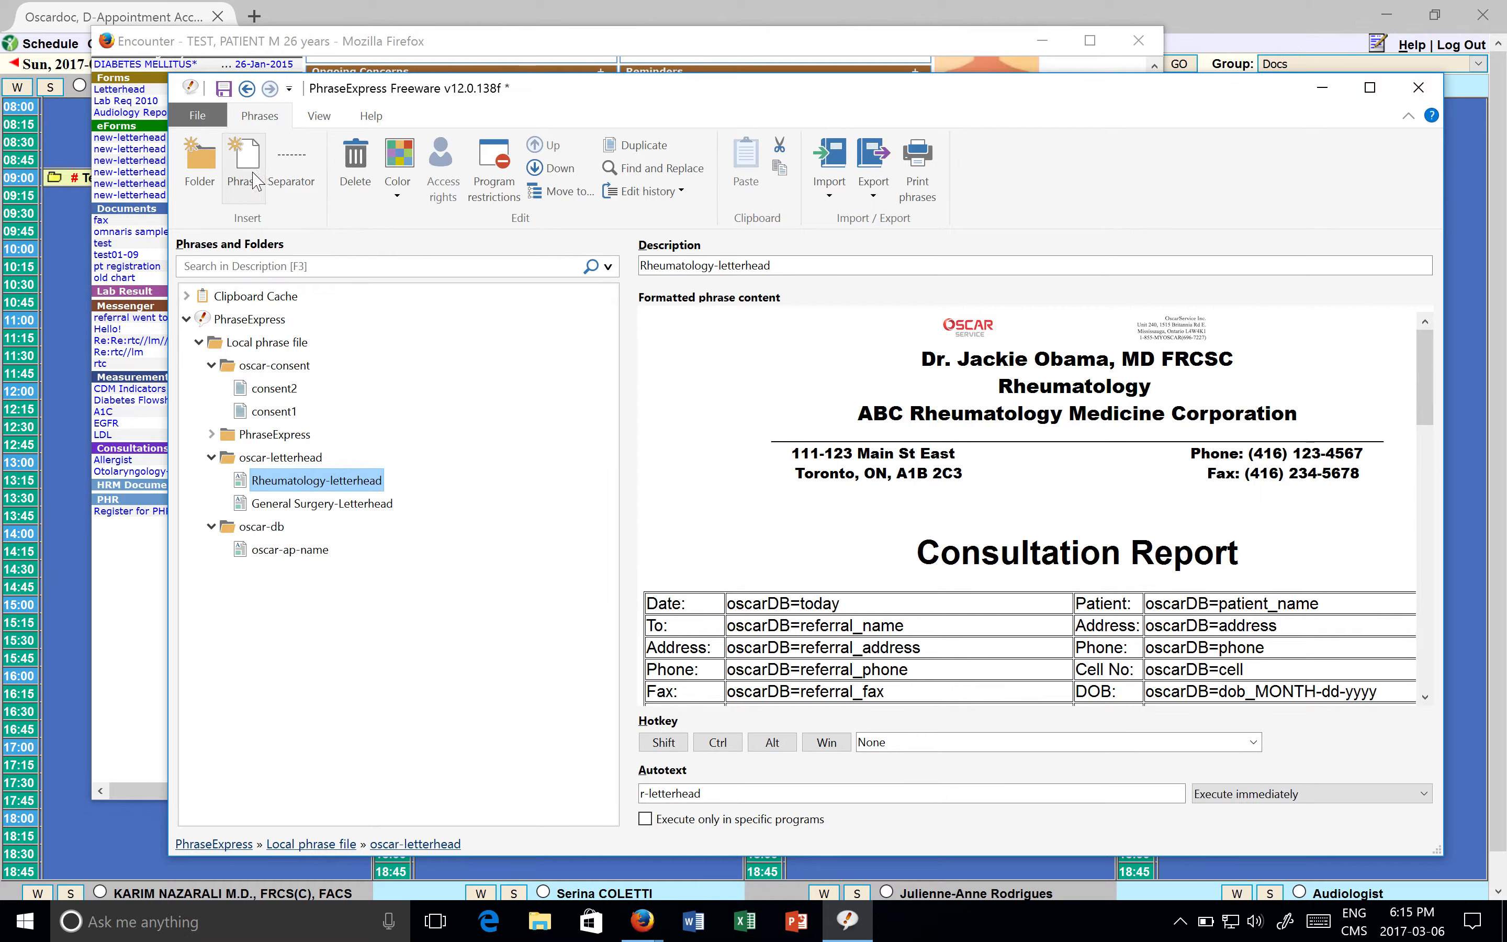
- Place the cursor below the letterhead's address lines and view the WYSIWYG form types available as user input, inserting none
click(761, 501)
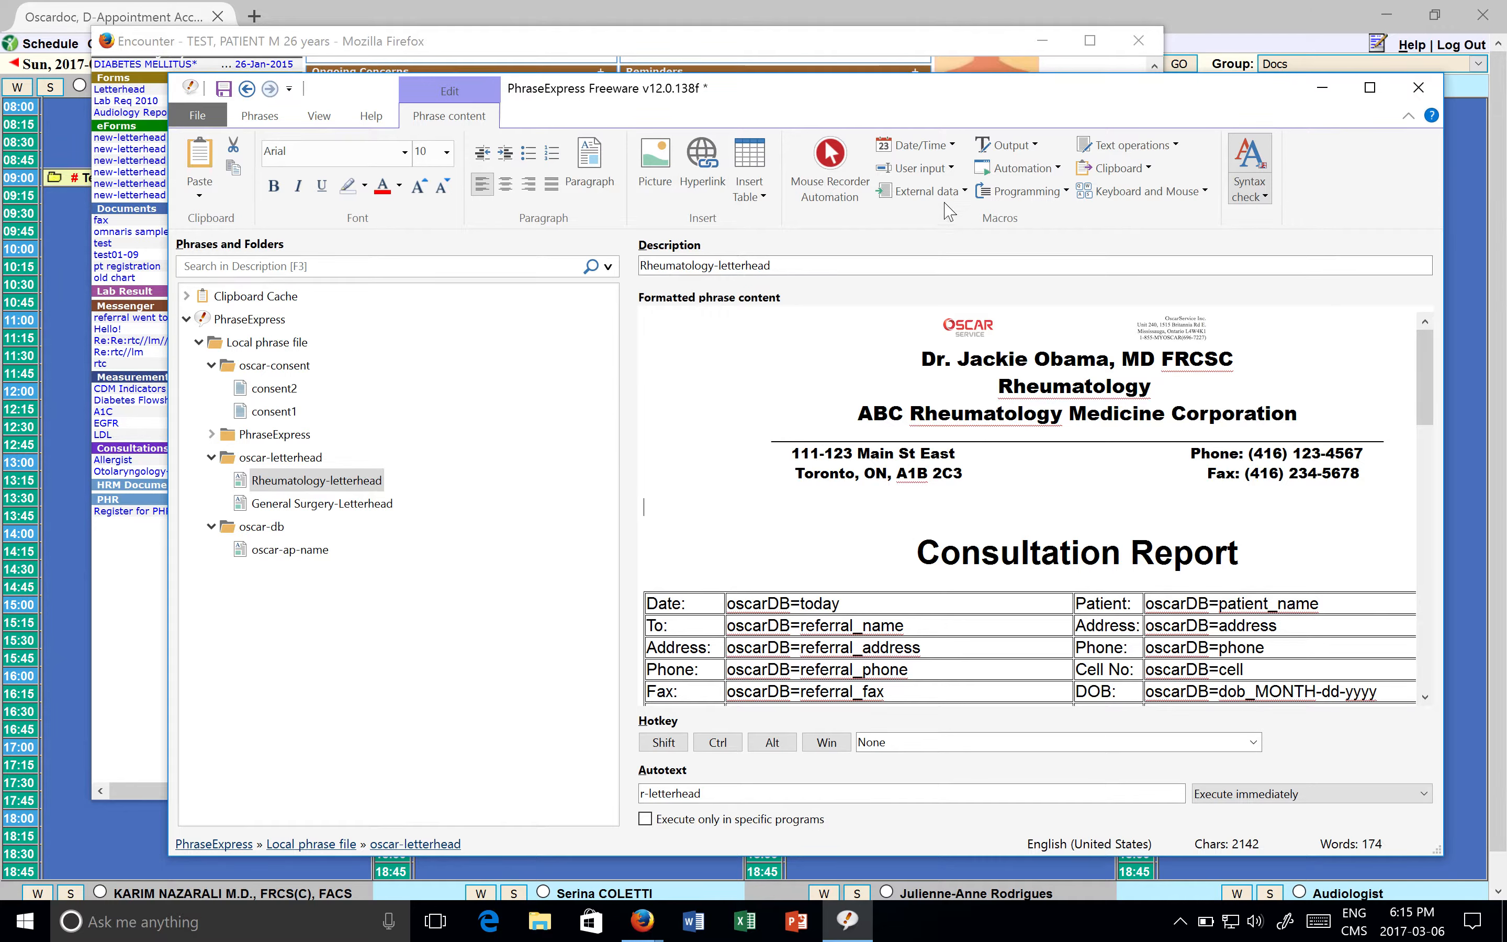
click(951, 168)
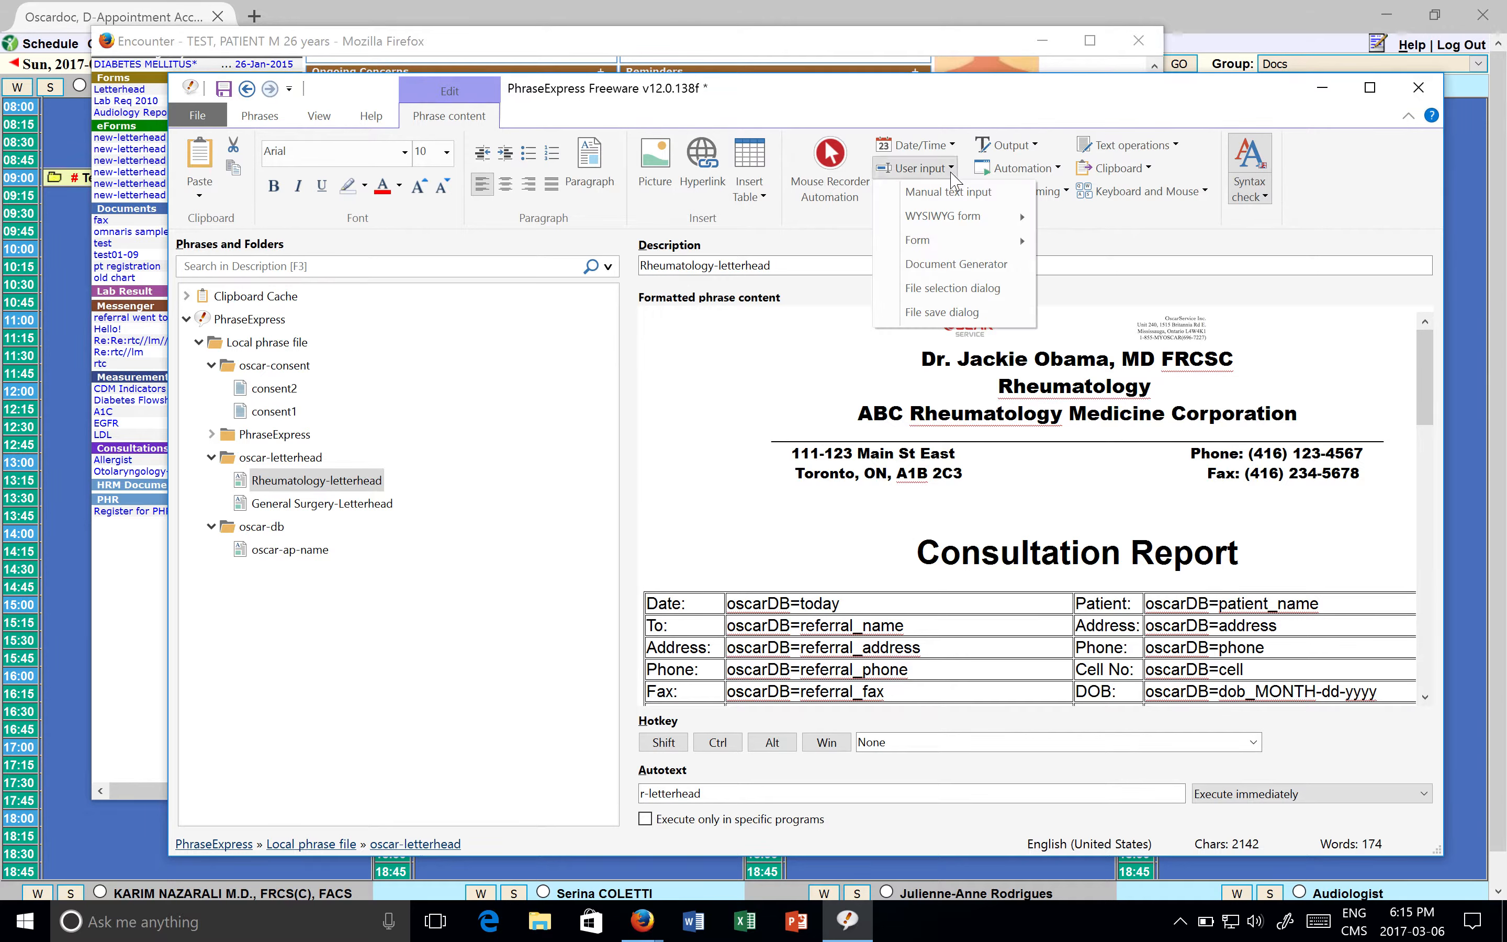
mouse_move(960, 219)
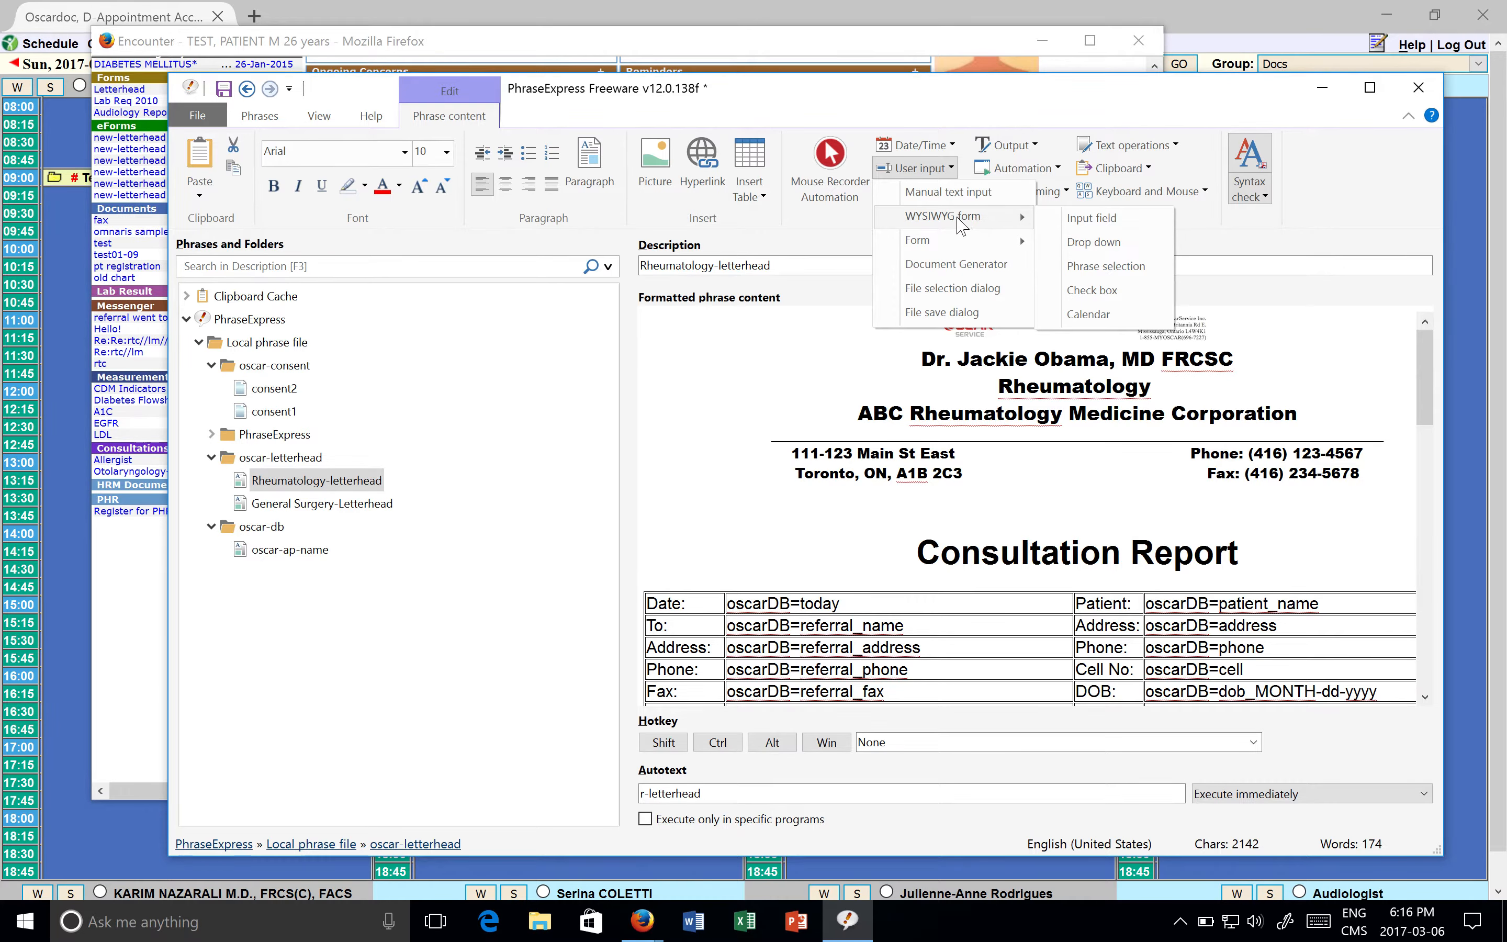
key(Escape)
key(Escape)
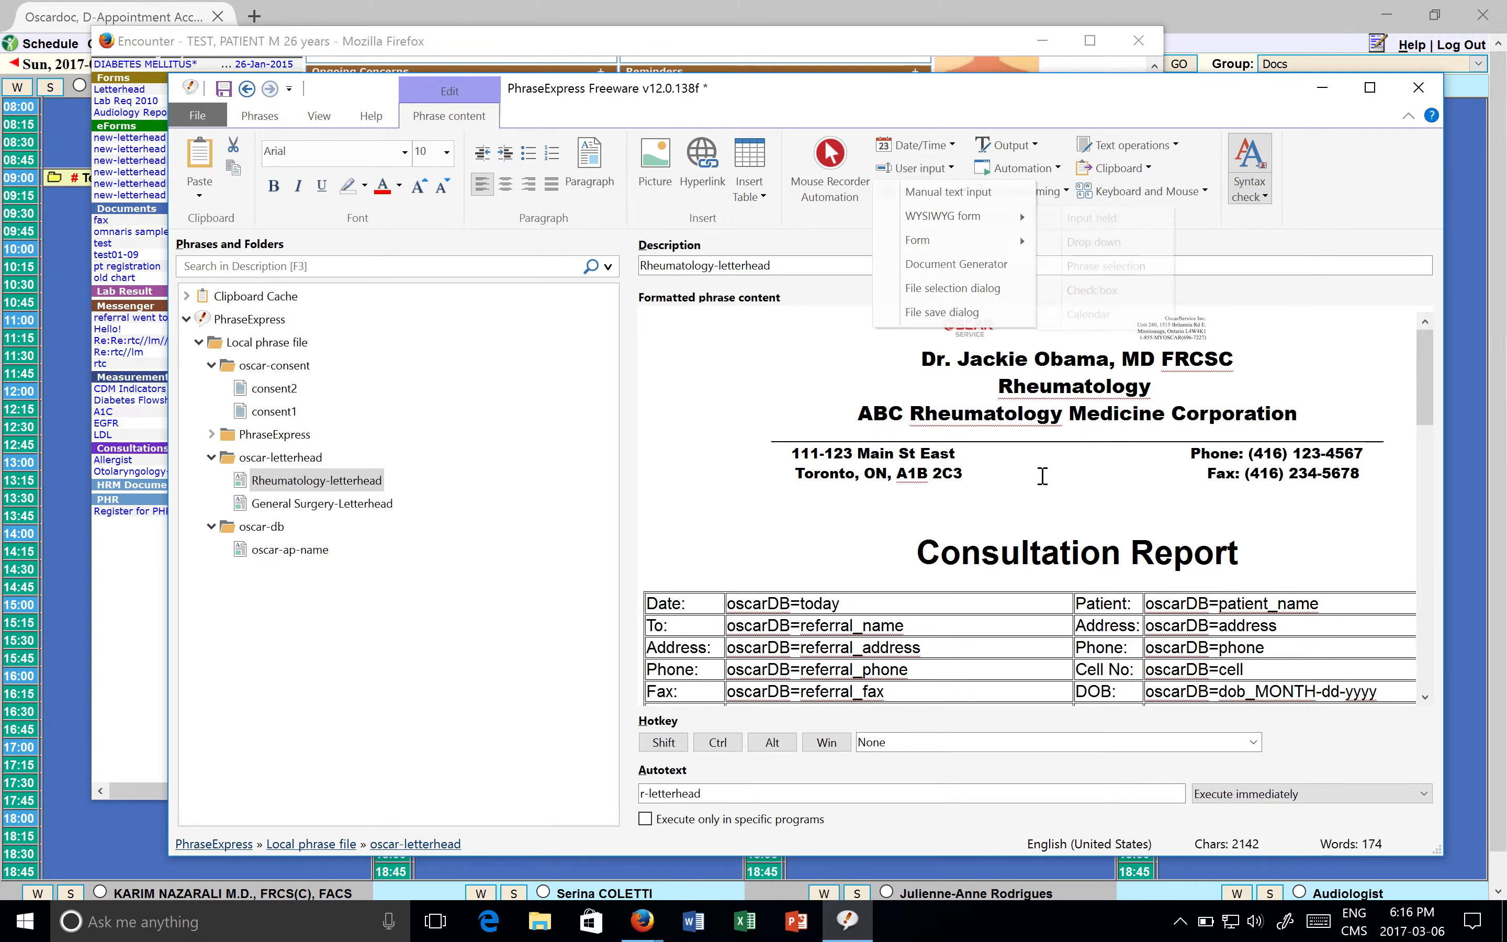
- Examine the input fields near the end of the Rheumatology-letterhead phrase and select its r-letterhead autotext
drag(1424, 367, 1408, 622)
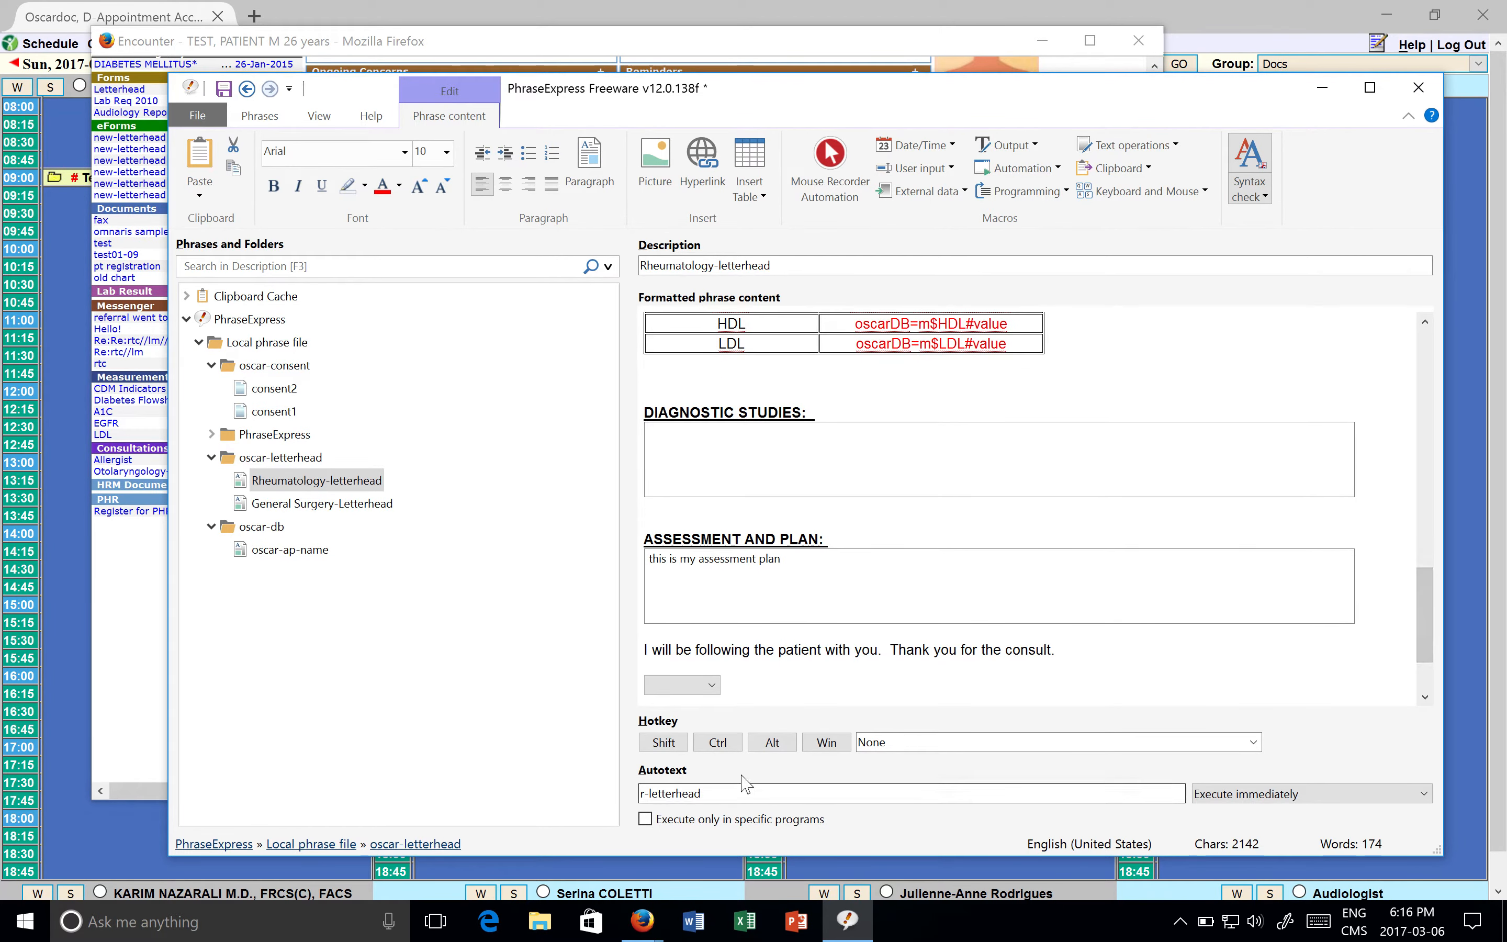
drag(707, 793, 642, 792)
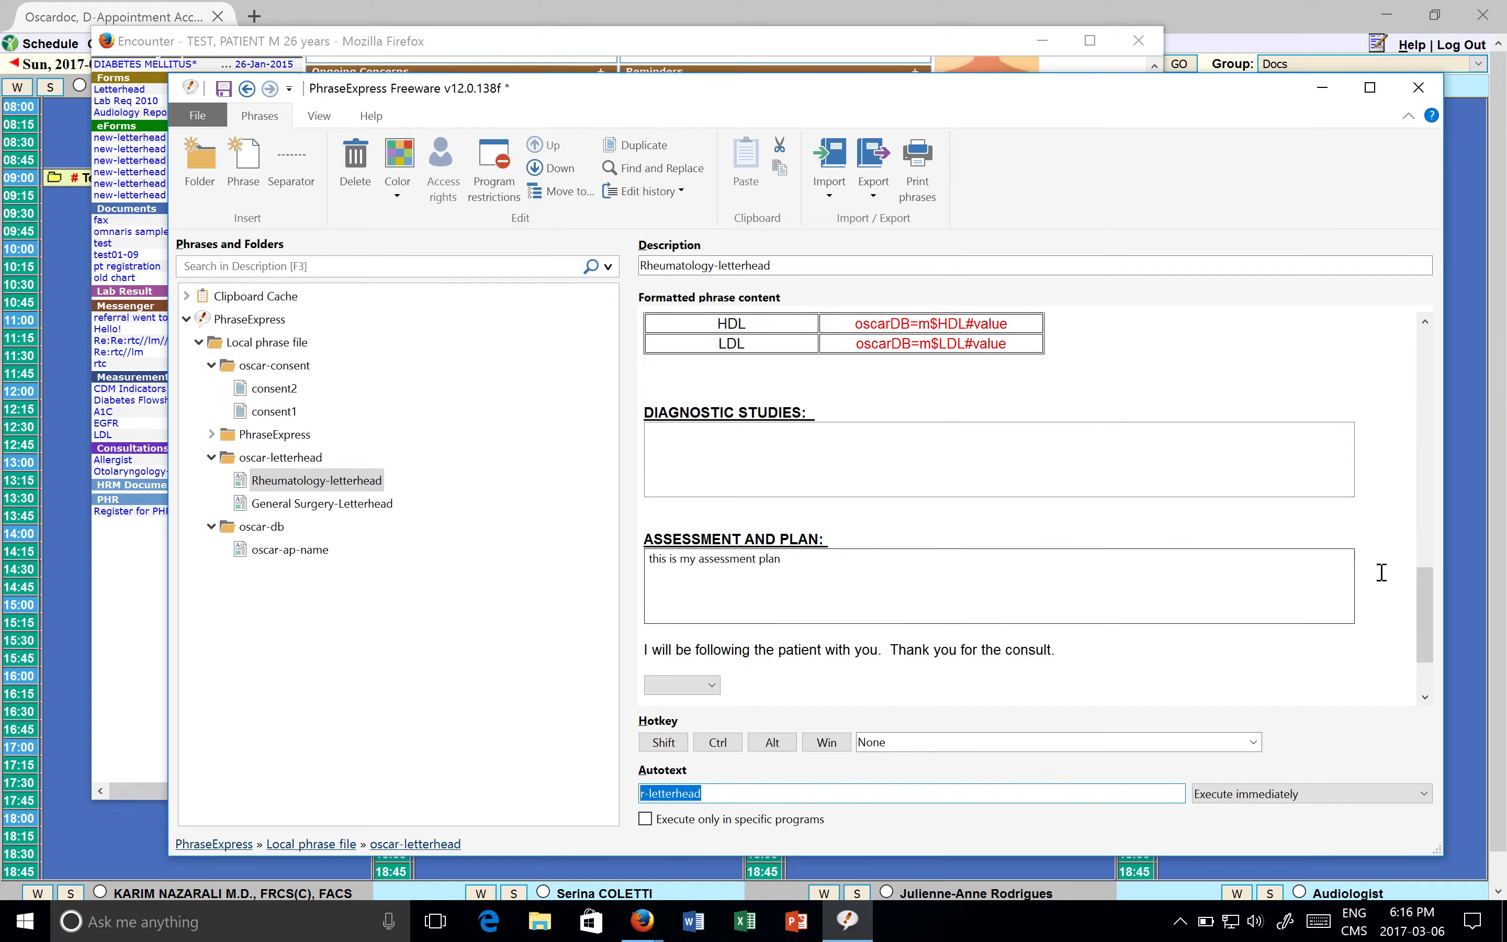
- Examine the oscarDB fields in the Rheumatology-letterhead's Consultation Report table, including the DOB and Date entries
drag(1416, 572, 1415, 419)
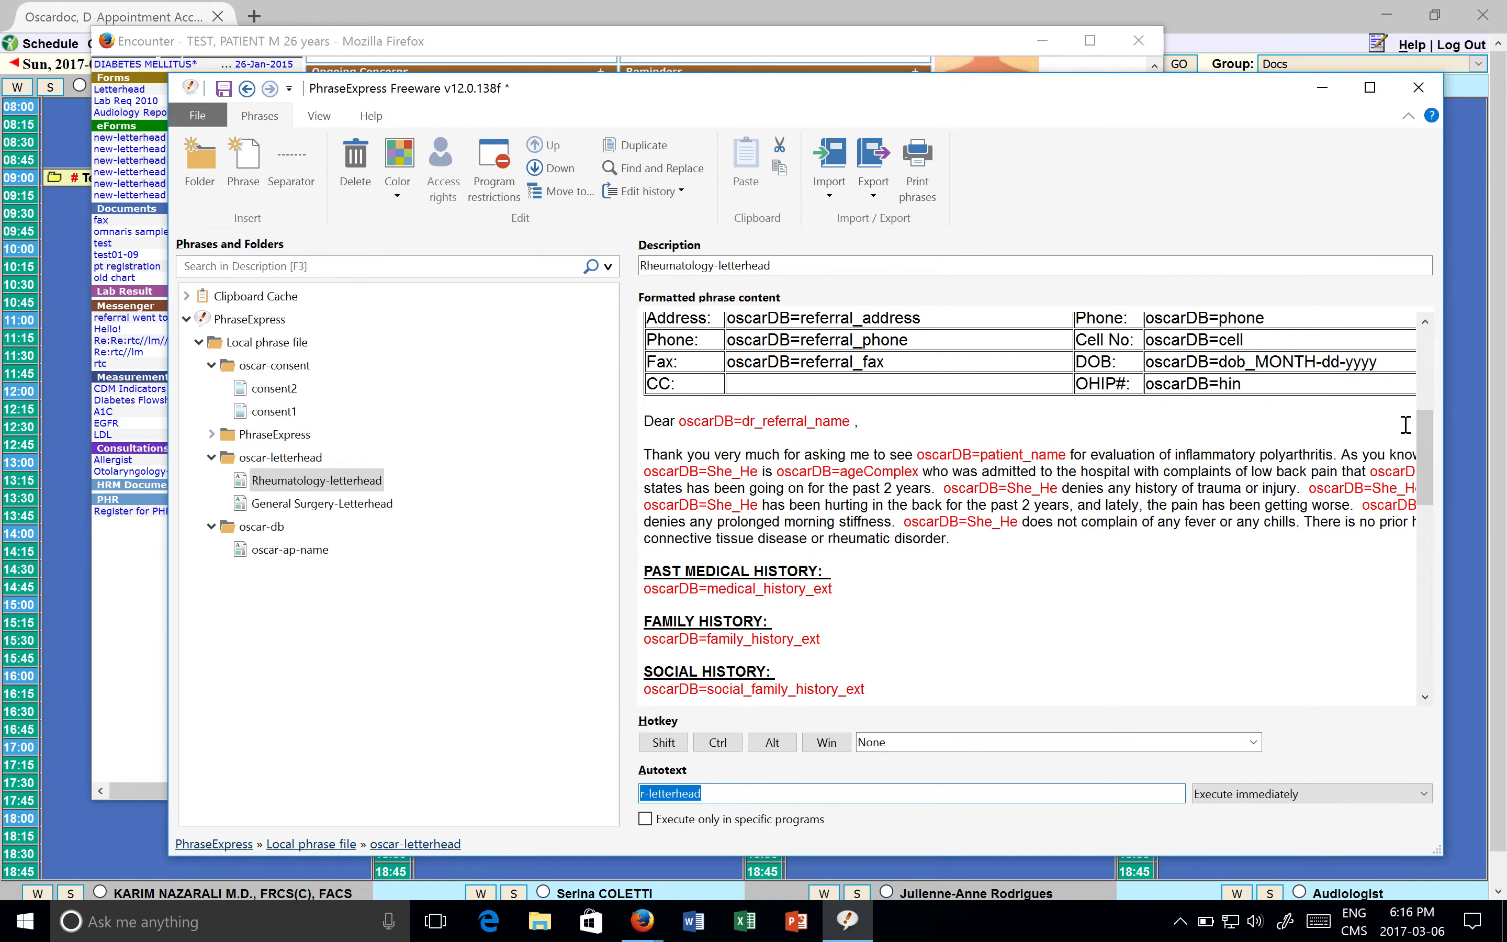
double_click(1151, 364)
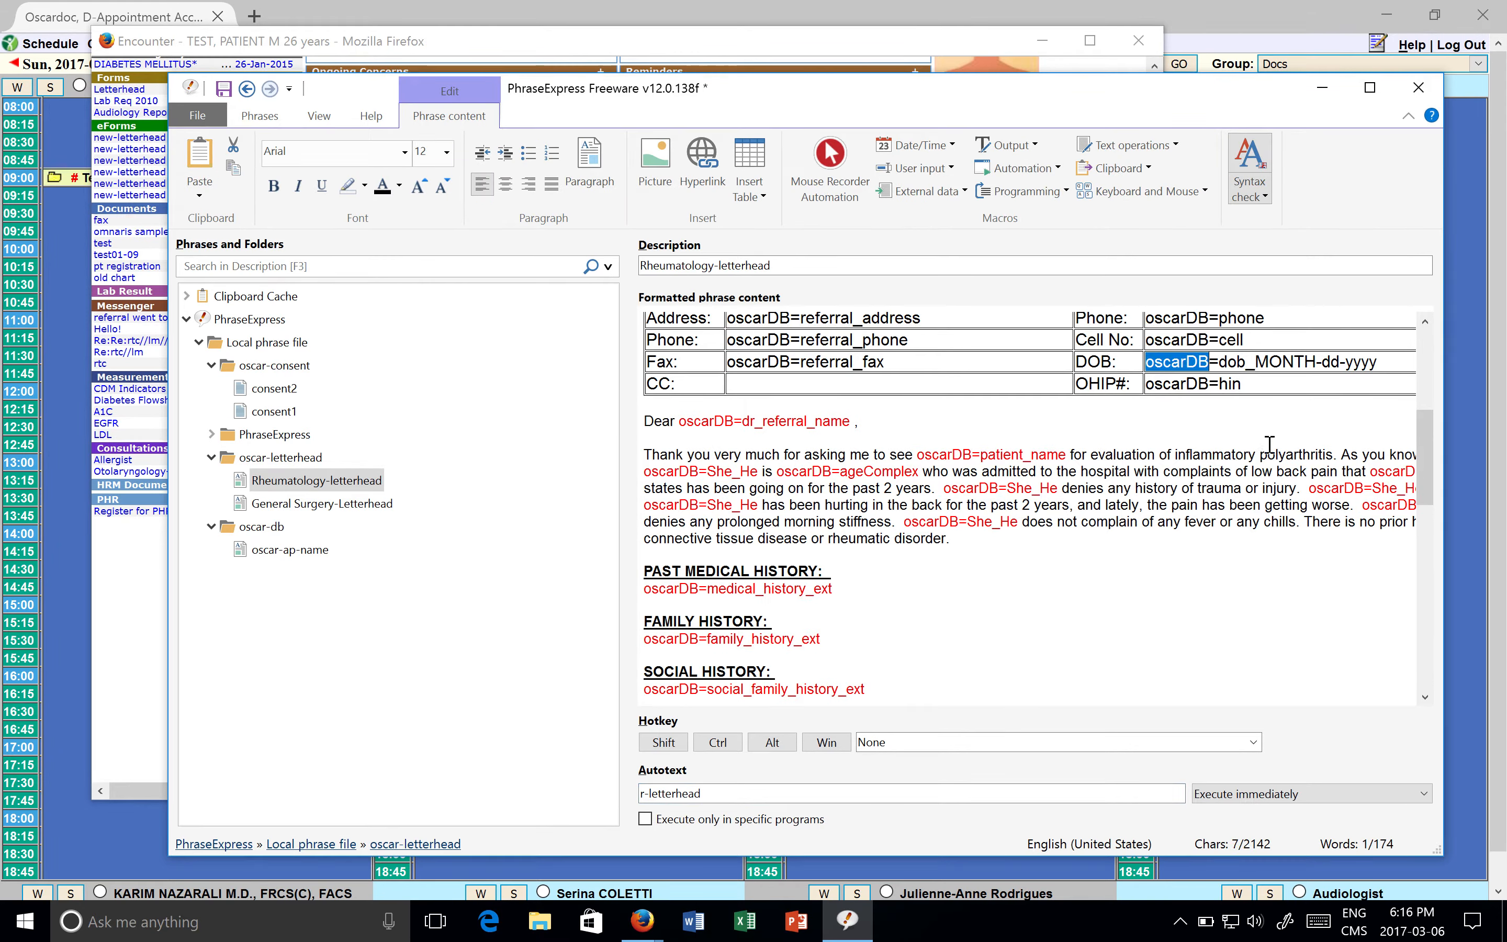
drag(1424, 448, 1426, 416)
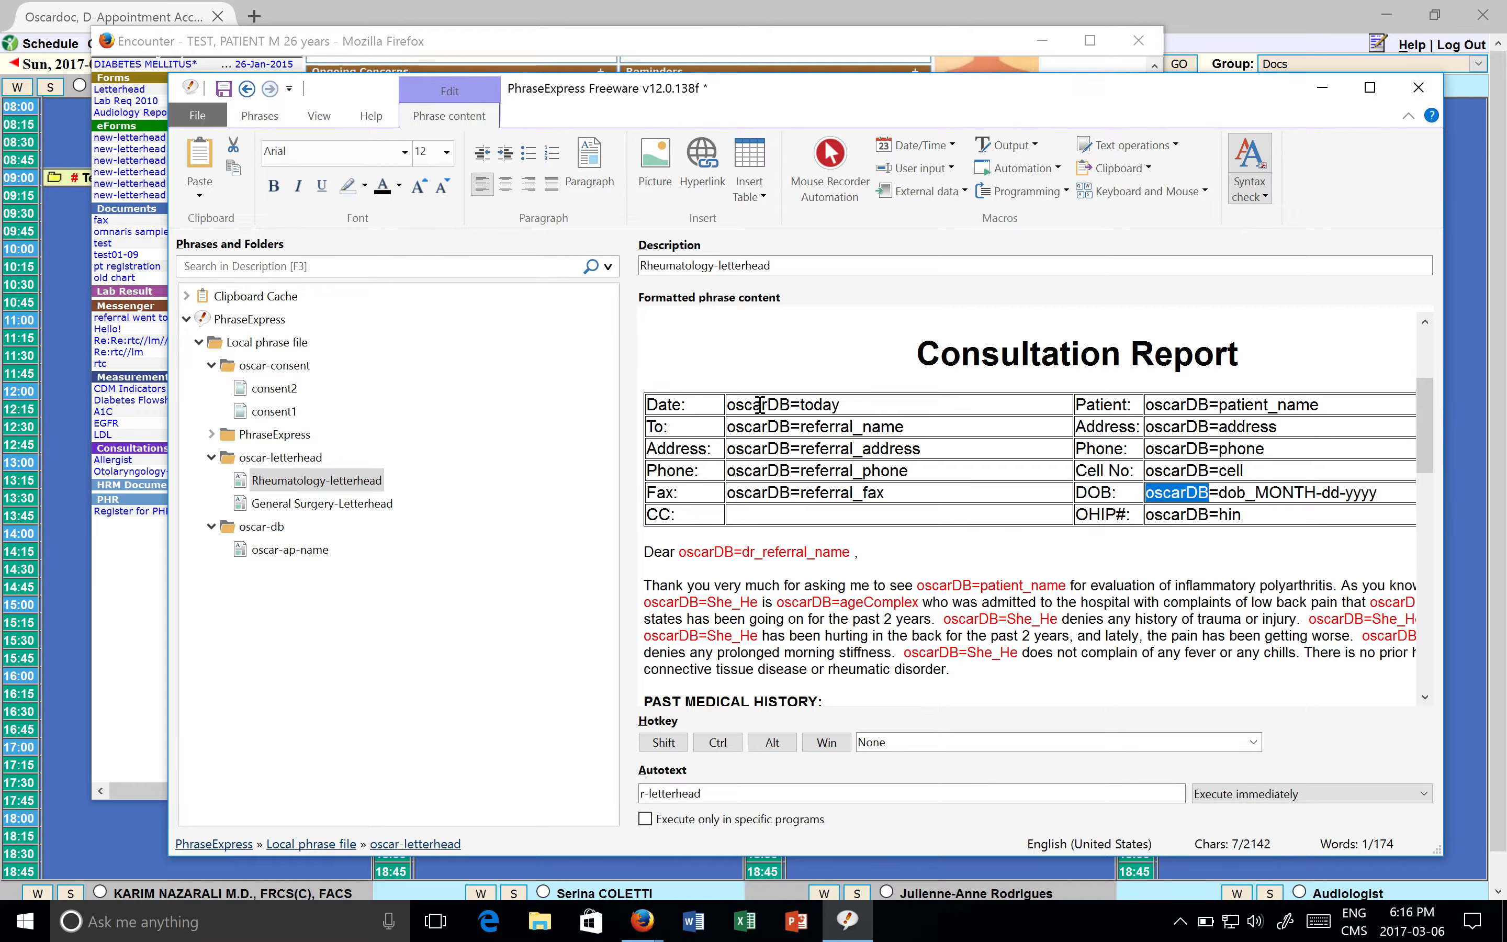
click(728, 403)
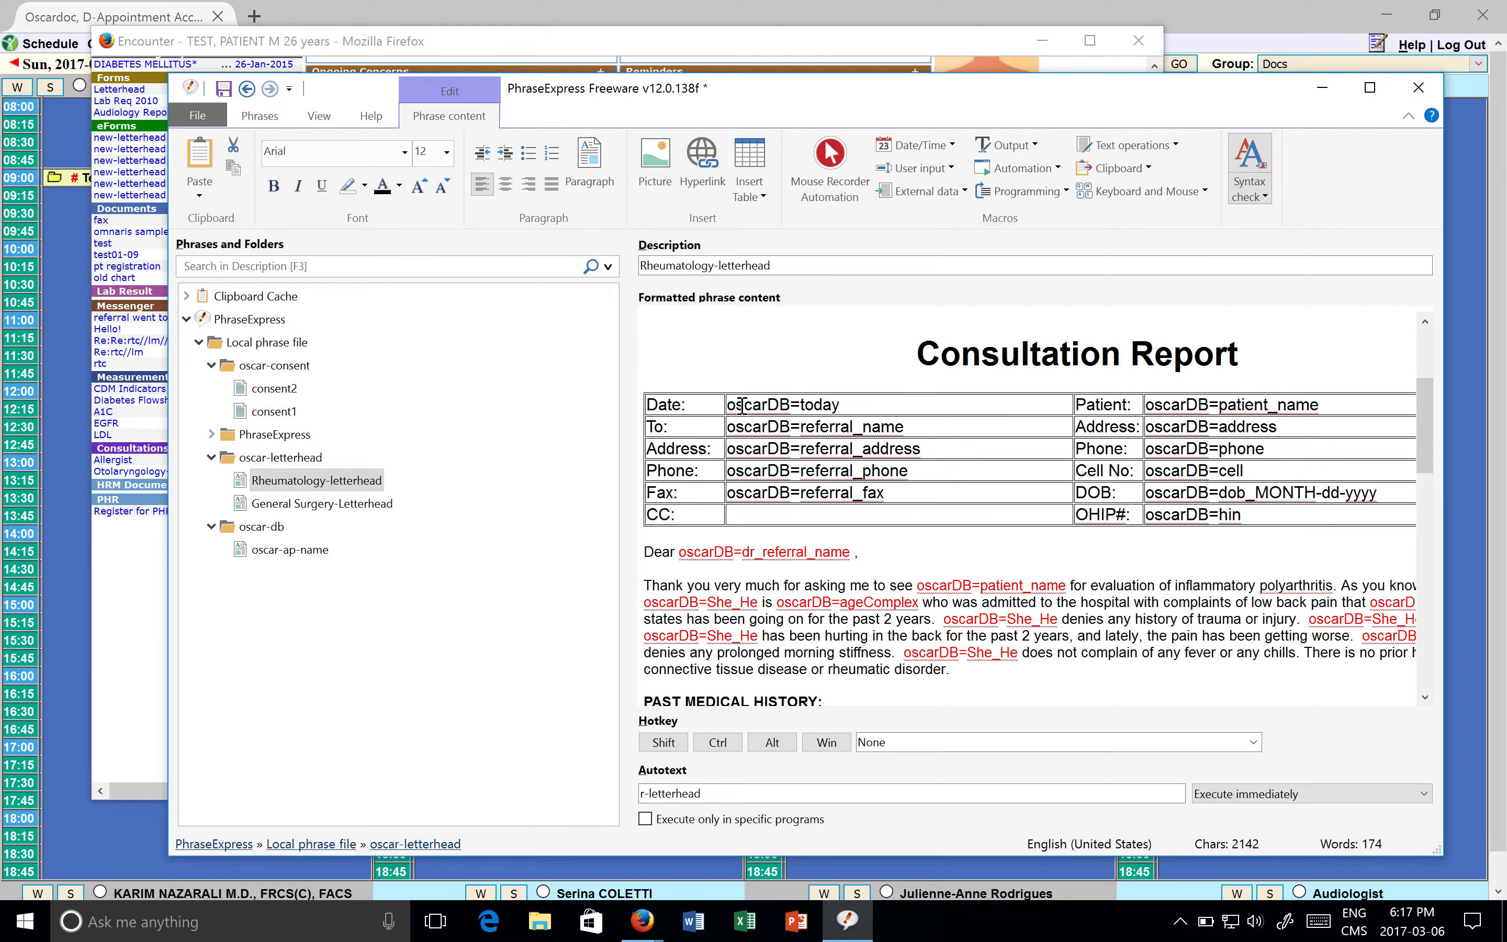
- Review the oscar-ap-name phrase's list of AP names, from the Utility section through immunization, measurement and billing information
click(278, 551)
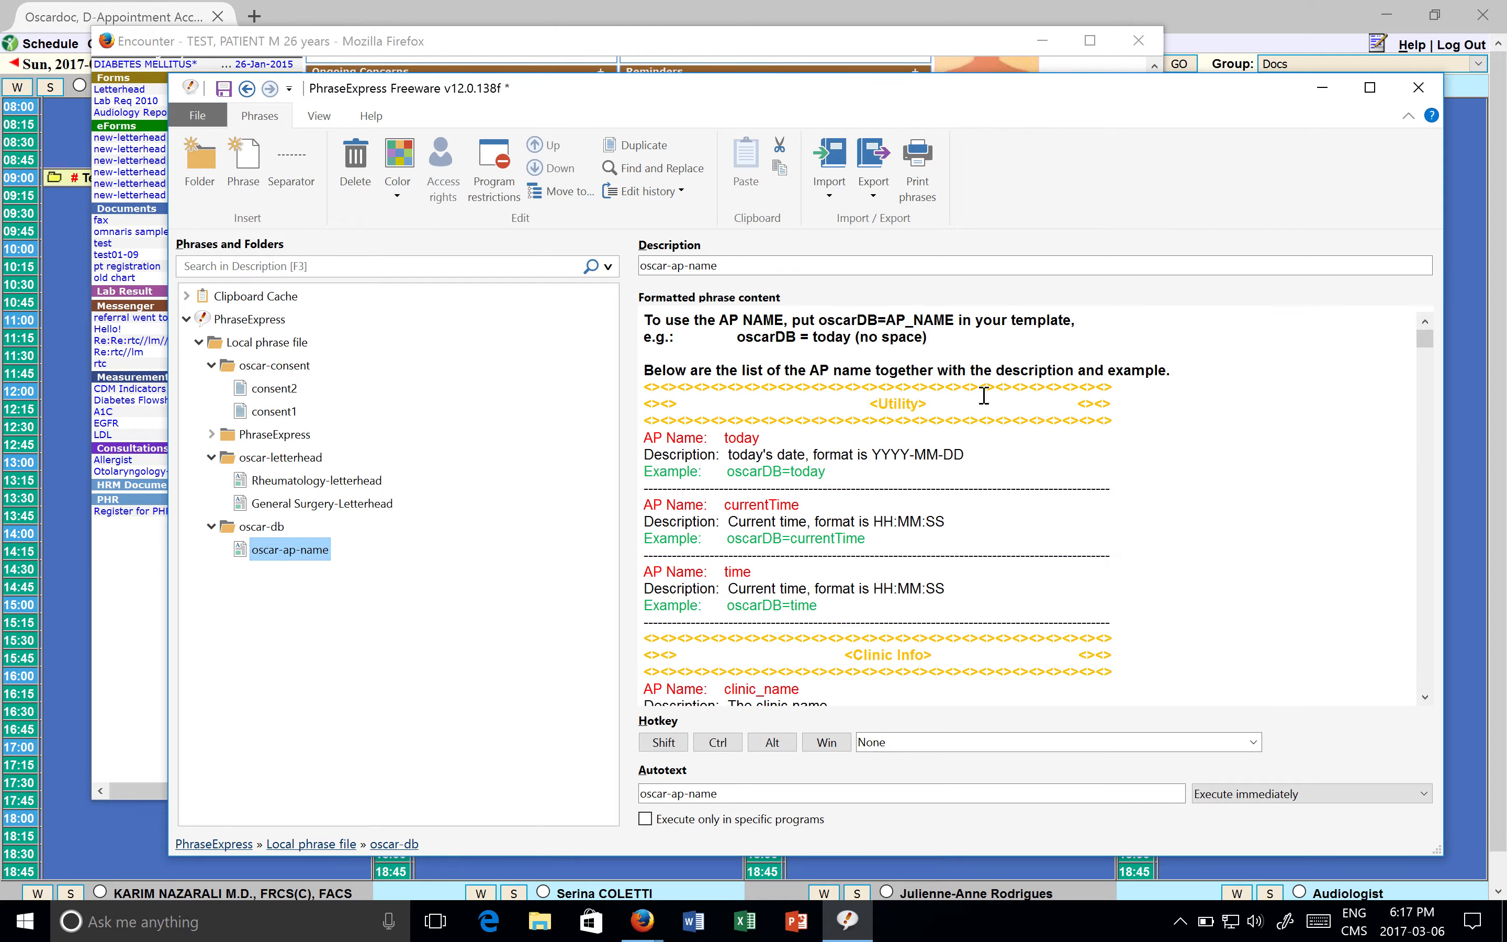
drag(1421, 339, 1425, 339)
drag(1424, 339, 1430, 523)
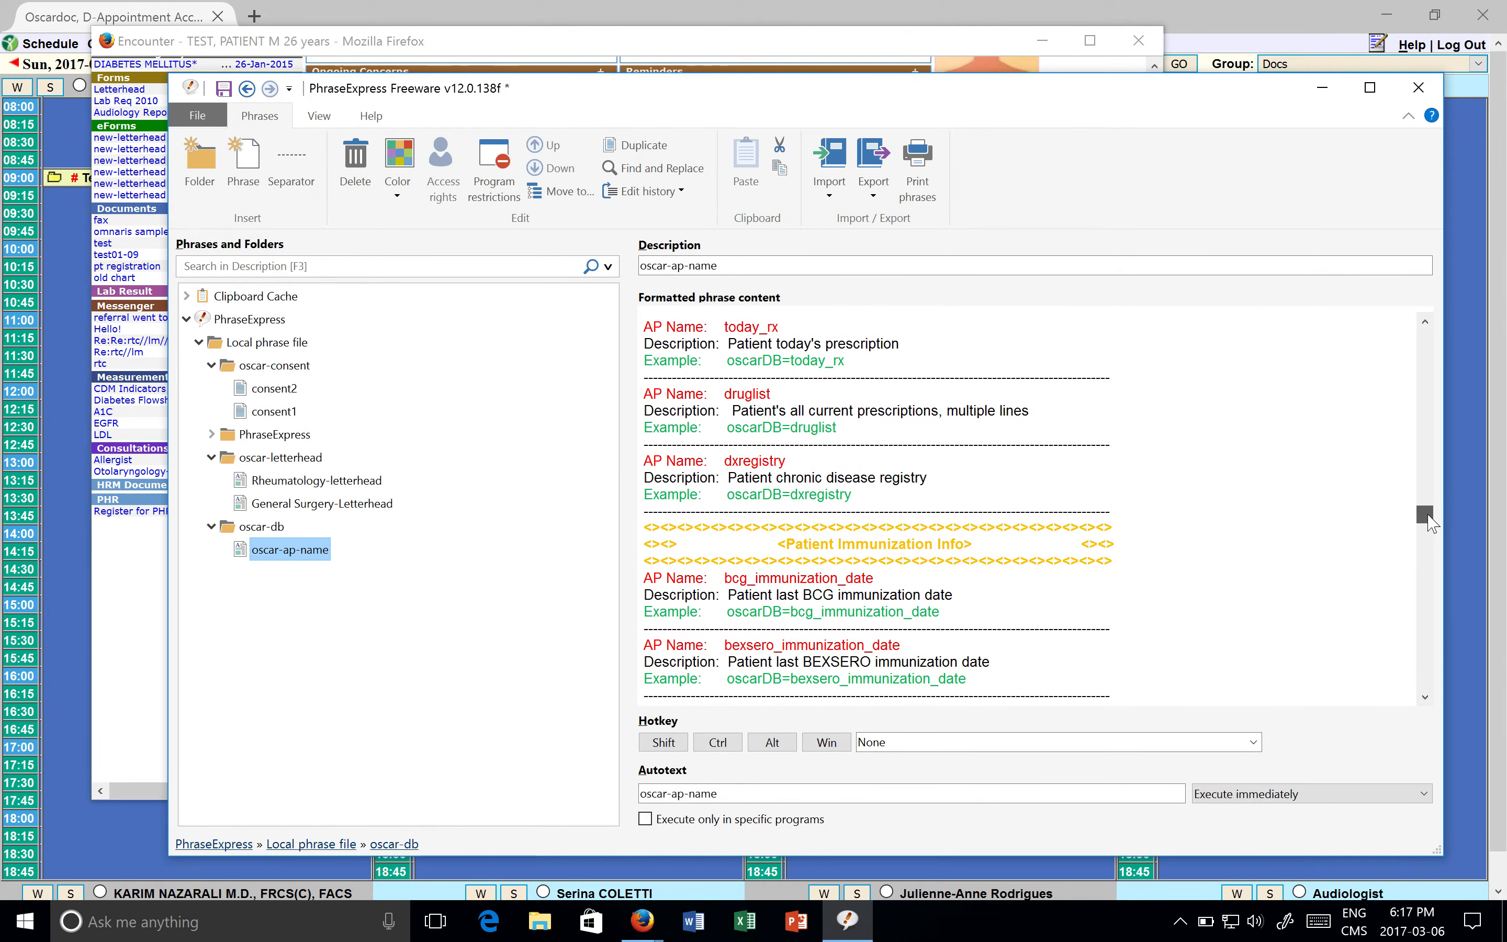
drag(1429, 524, 1424, 661)
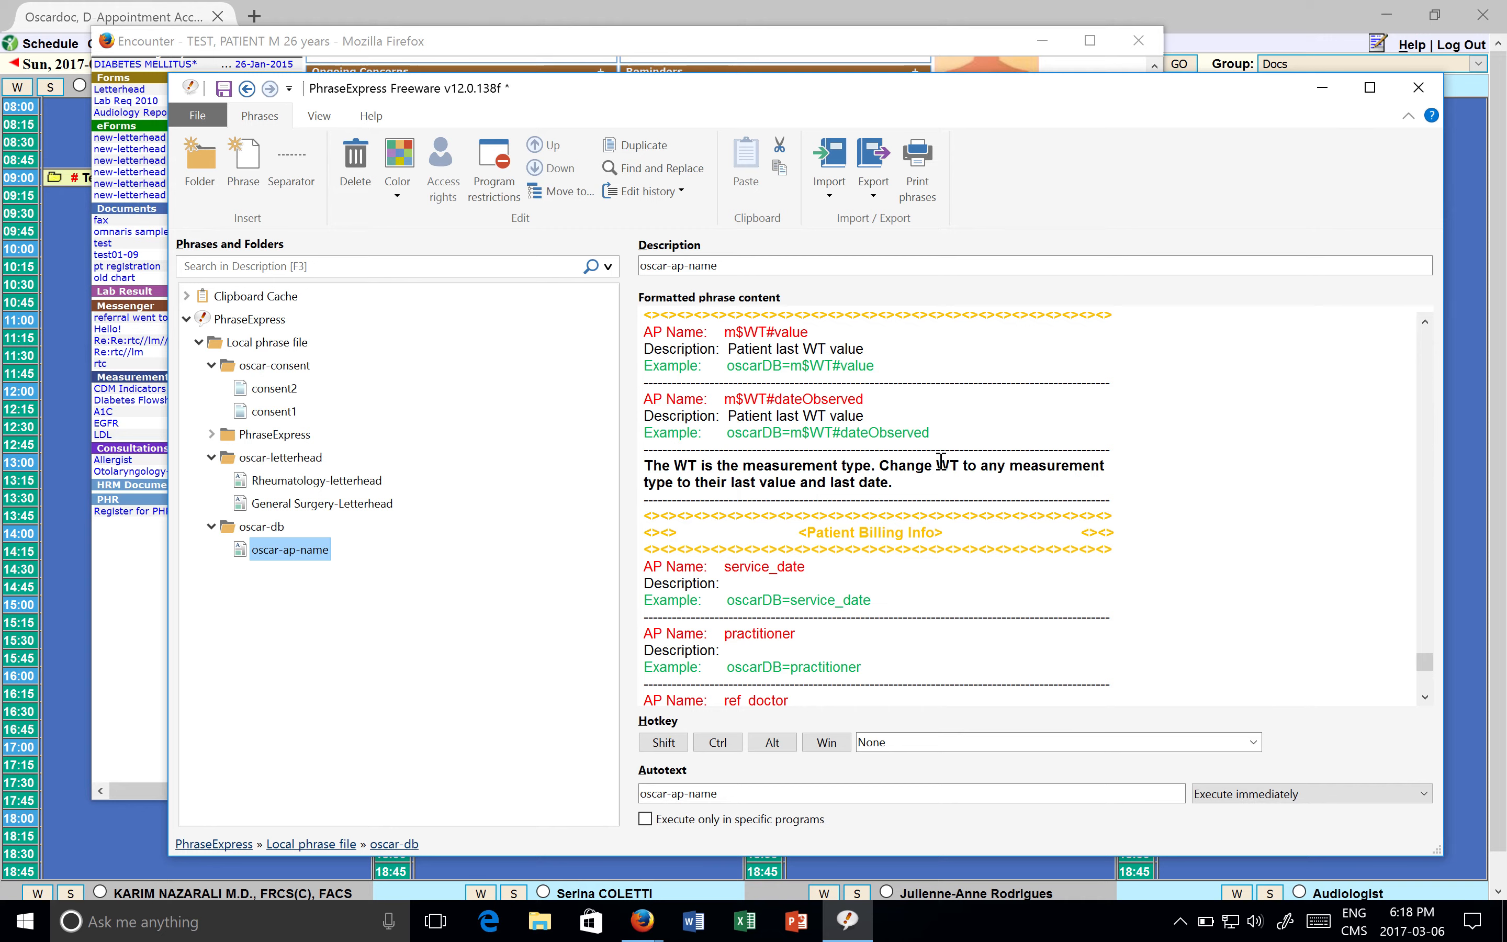
- Save the phrase changes and close the PhraseExpress window
click(219, 94)
click(1419, 99)
- In the patient's OSCAR encounter, search the forms for "new" and open a blank new-letterhead eForm
drag(486, 181, 319, 183)
key(BackSpace)
text(ew)
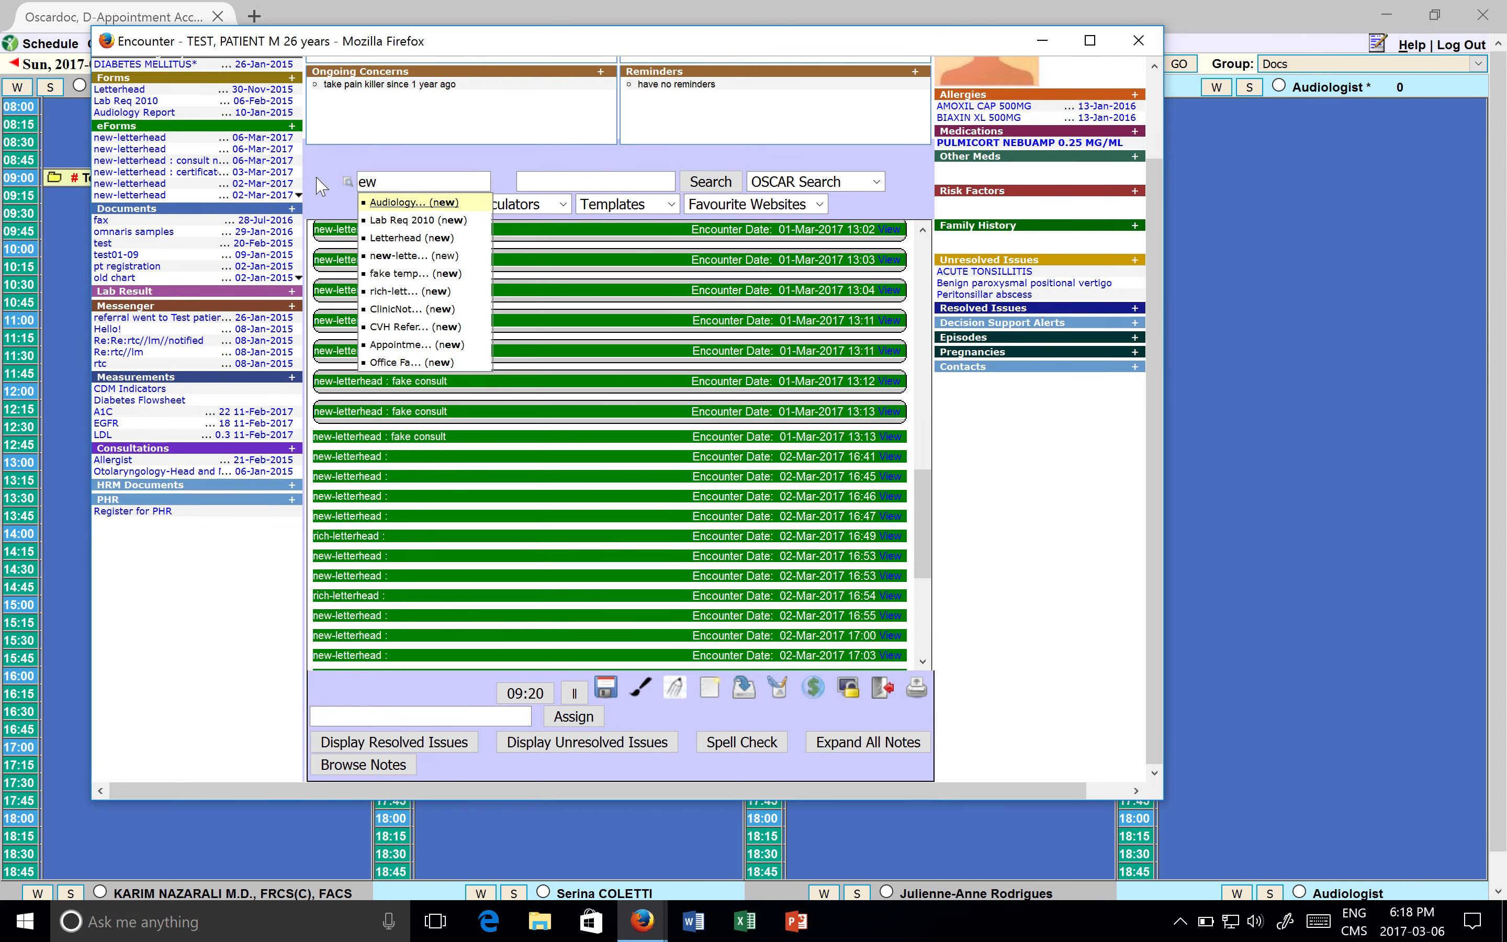
key(BackSpace)
text(new)
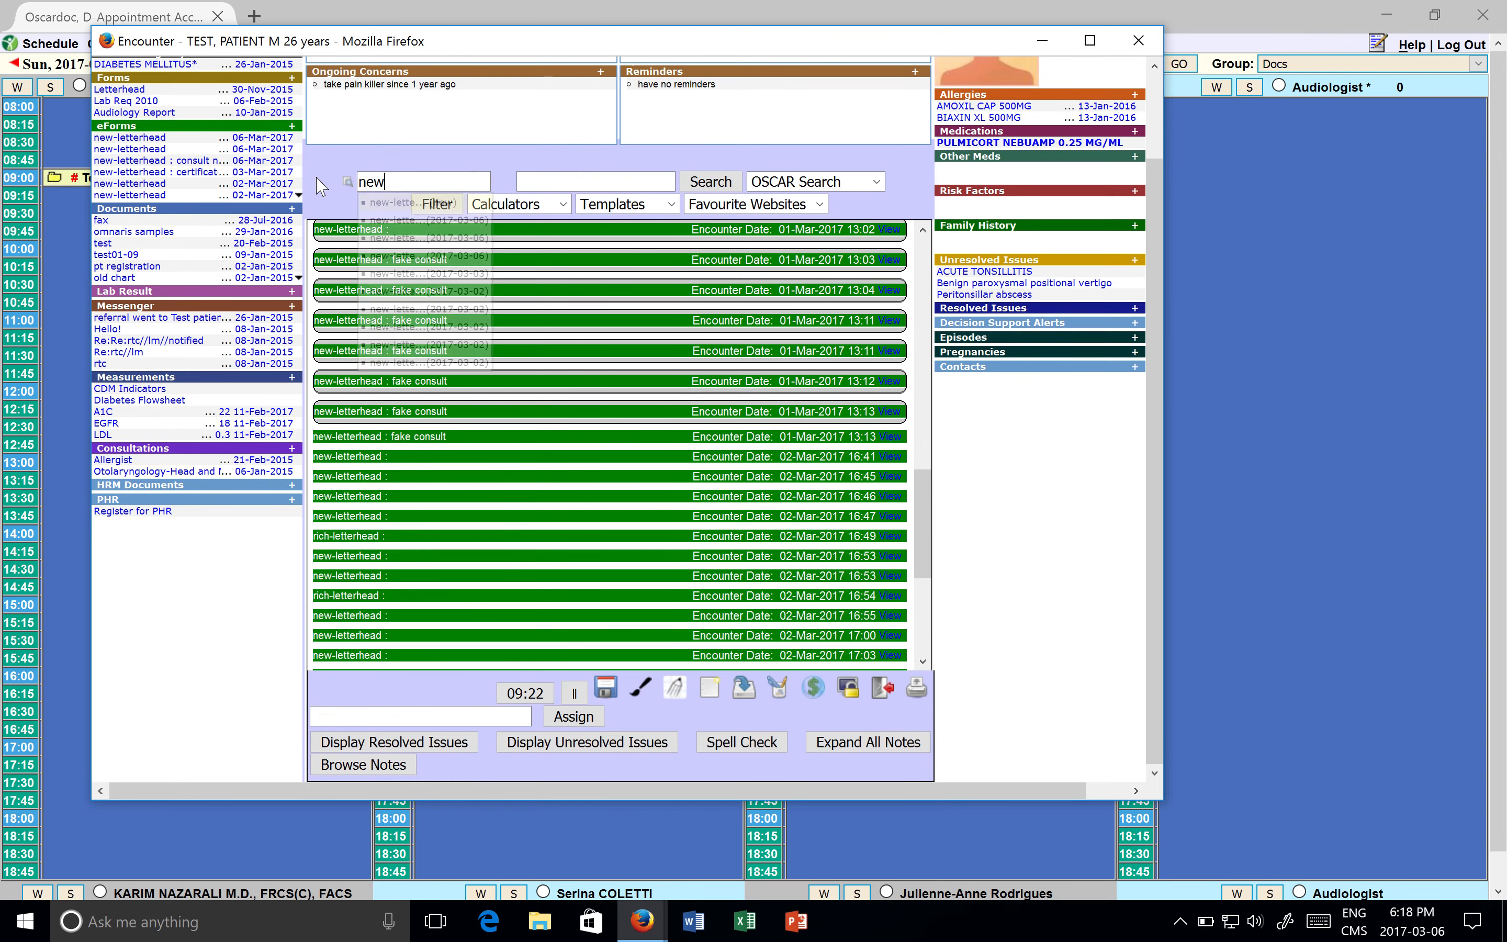
click(393, 203)
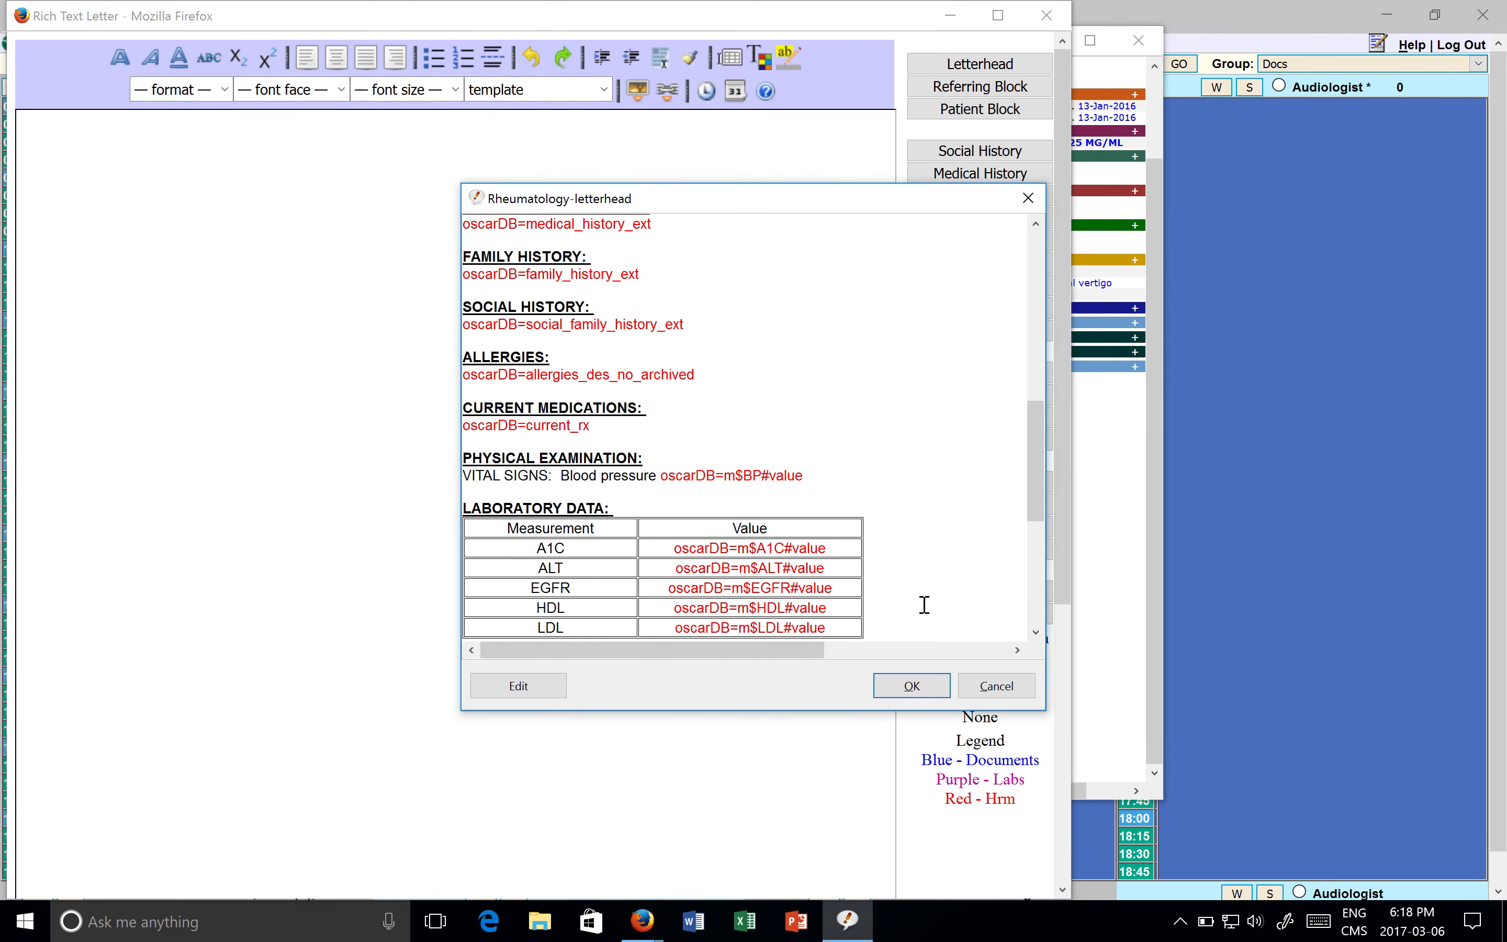
- Insert the Rheumatology-letterhead phrase into the letter and fill its oscarDB fields with the patient's OSCAR data
click(928, 682)
click(966, 596)
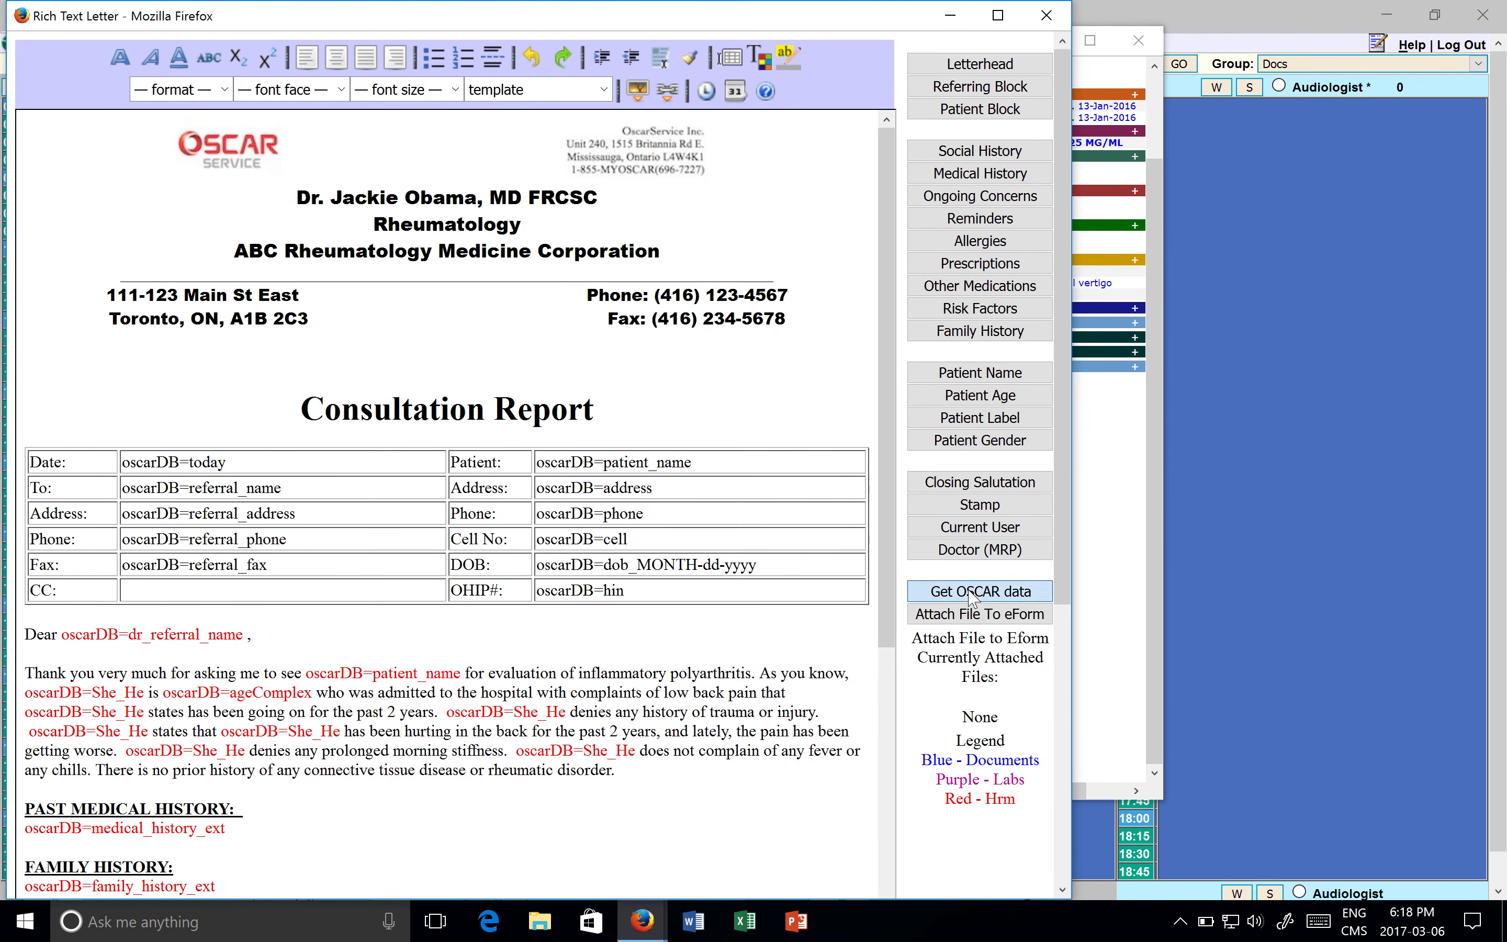
- Add the suggested 905 fax number as another fax recipient, and submit and fax the letter
scroll(1066, 756, down, 3)
scroll(1066, 755, down, 3)
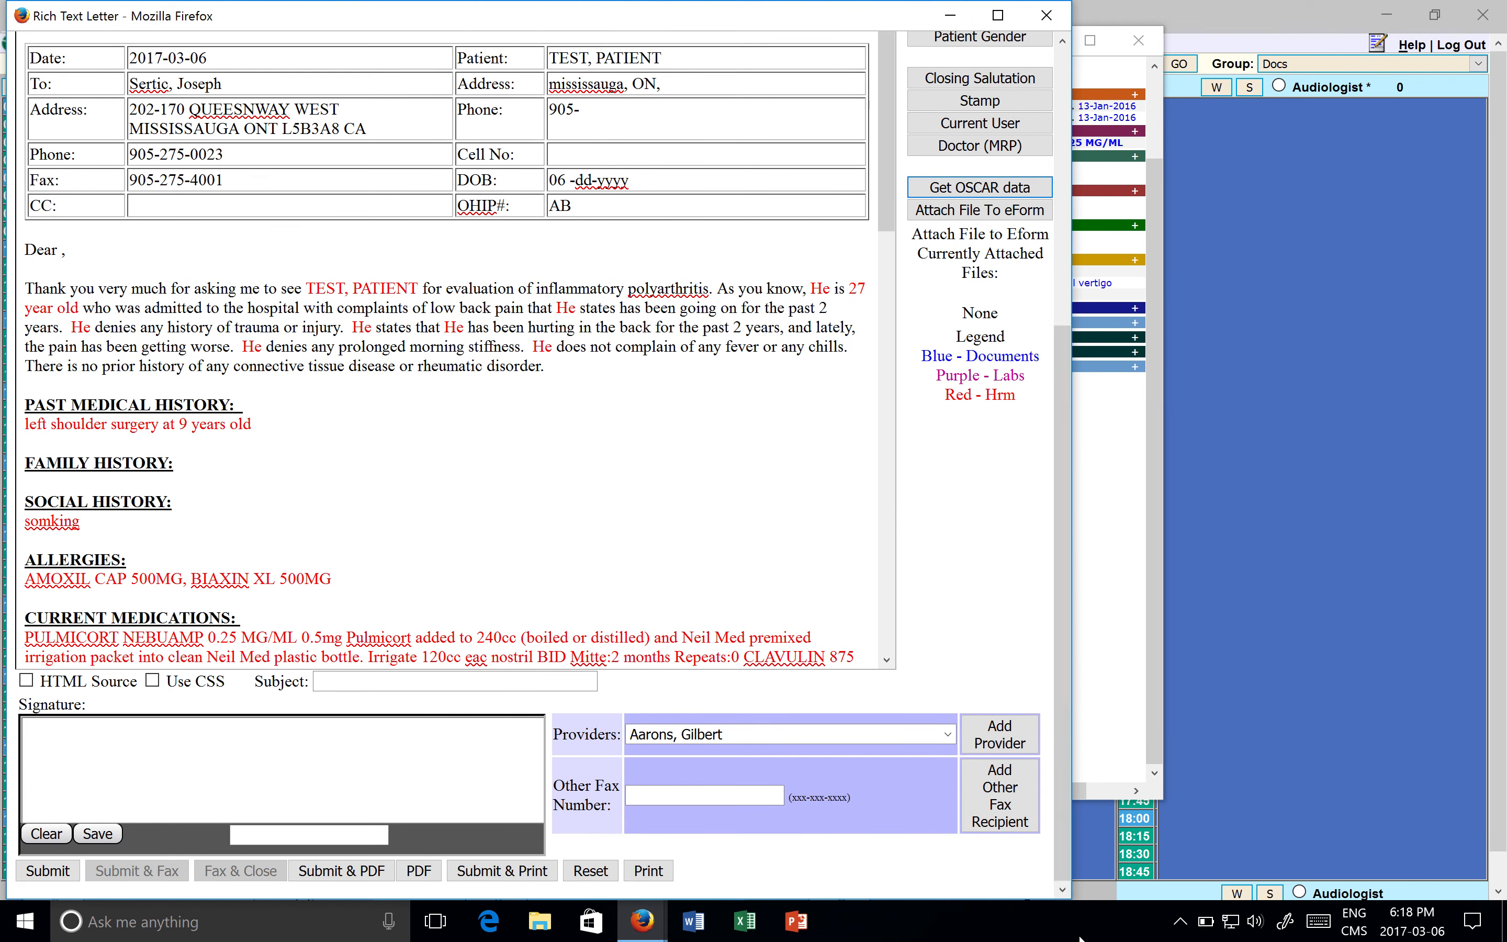
click(703, 796)
text(905)
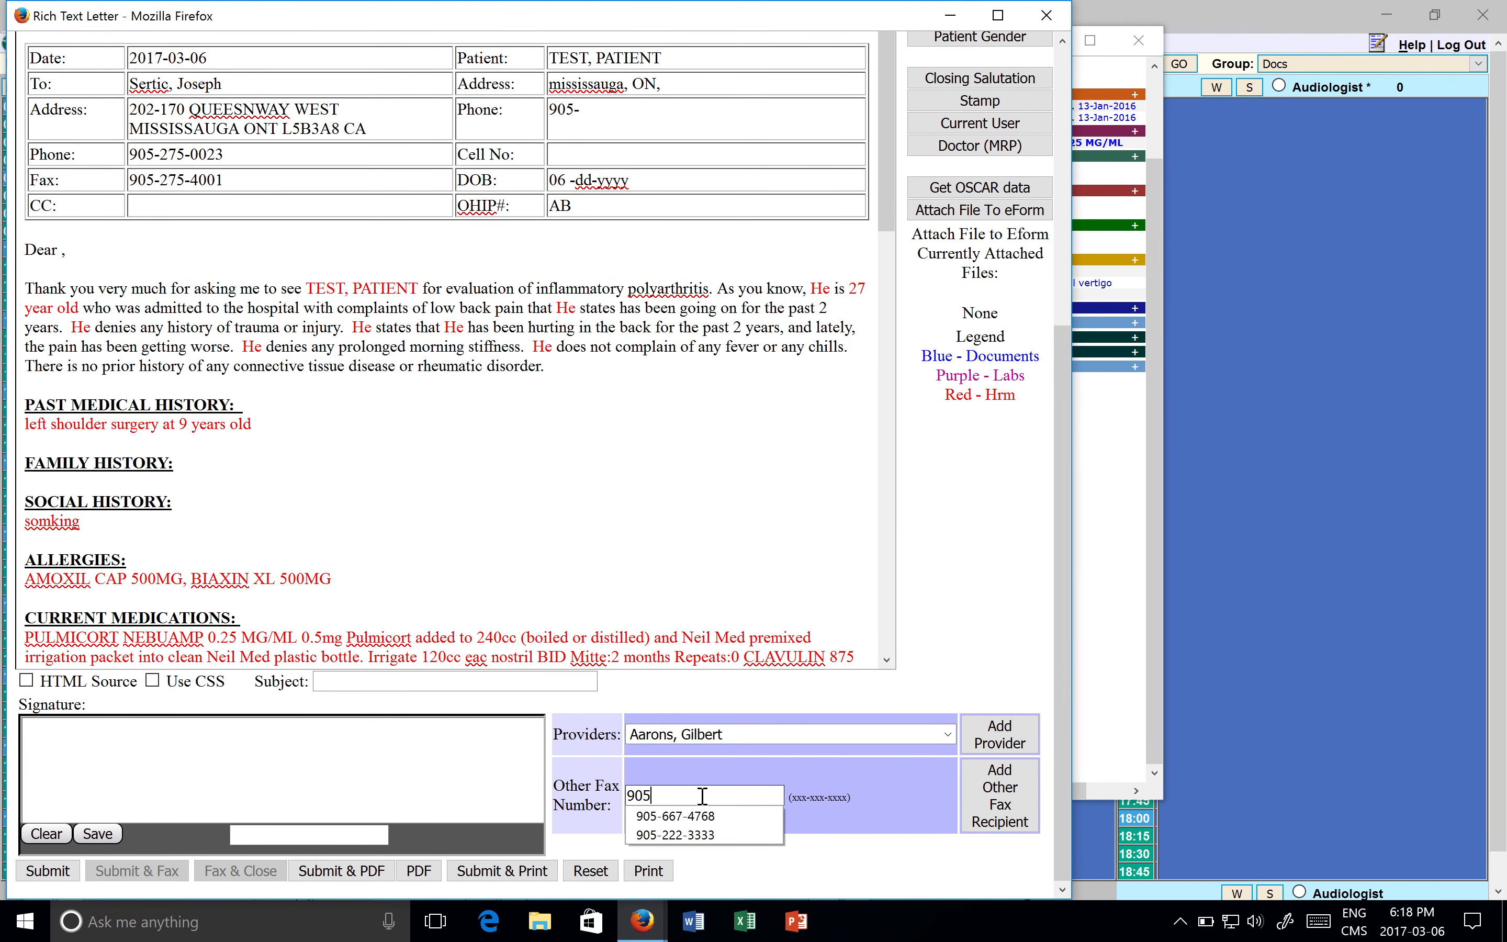
click(702, 819)
click(973, 801)
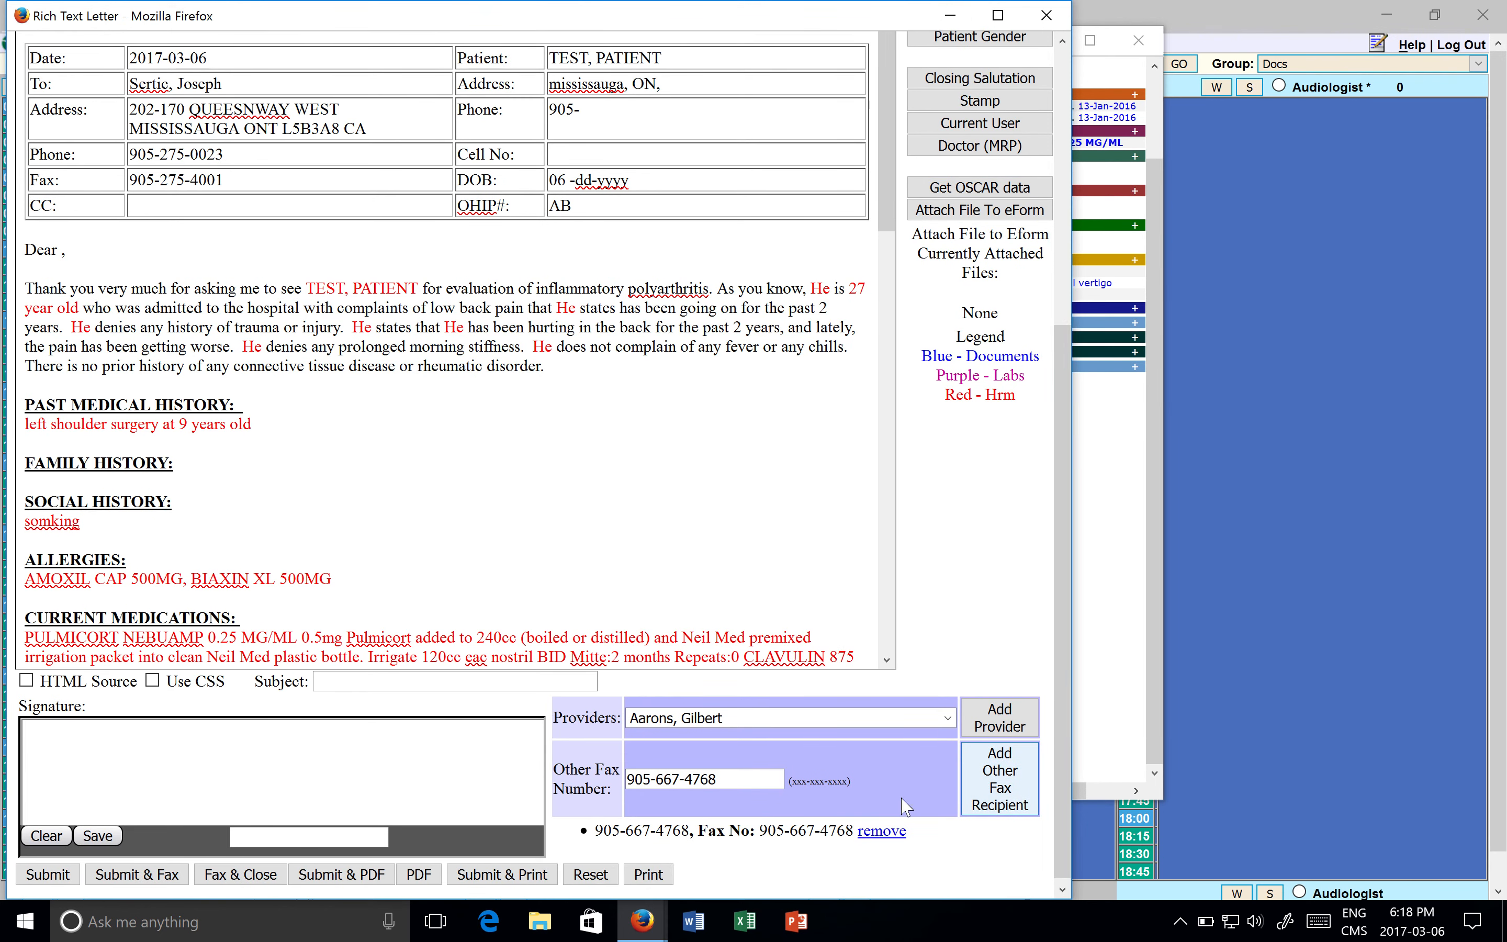
click(167, 888)
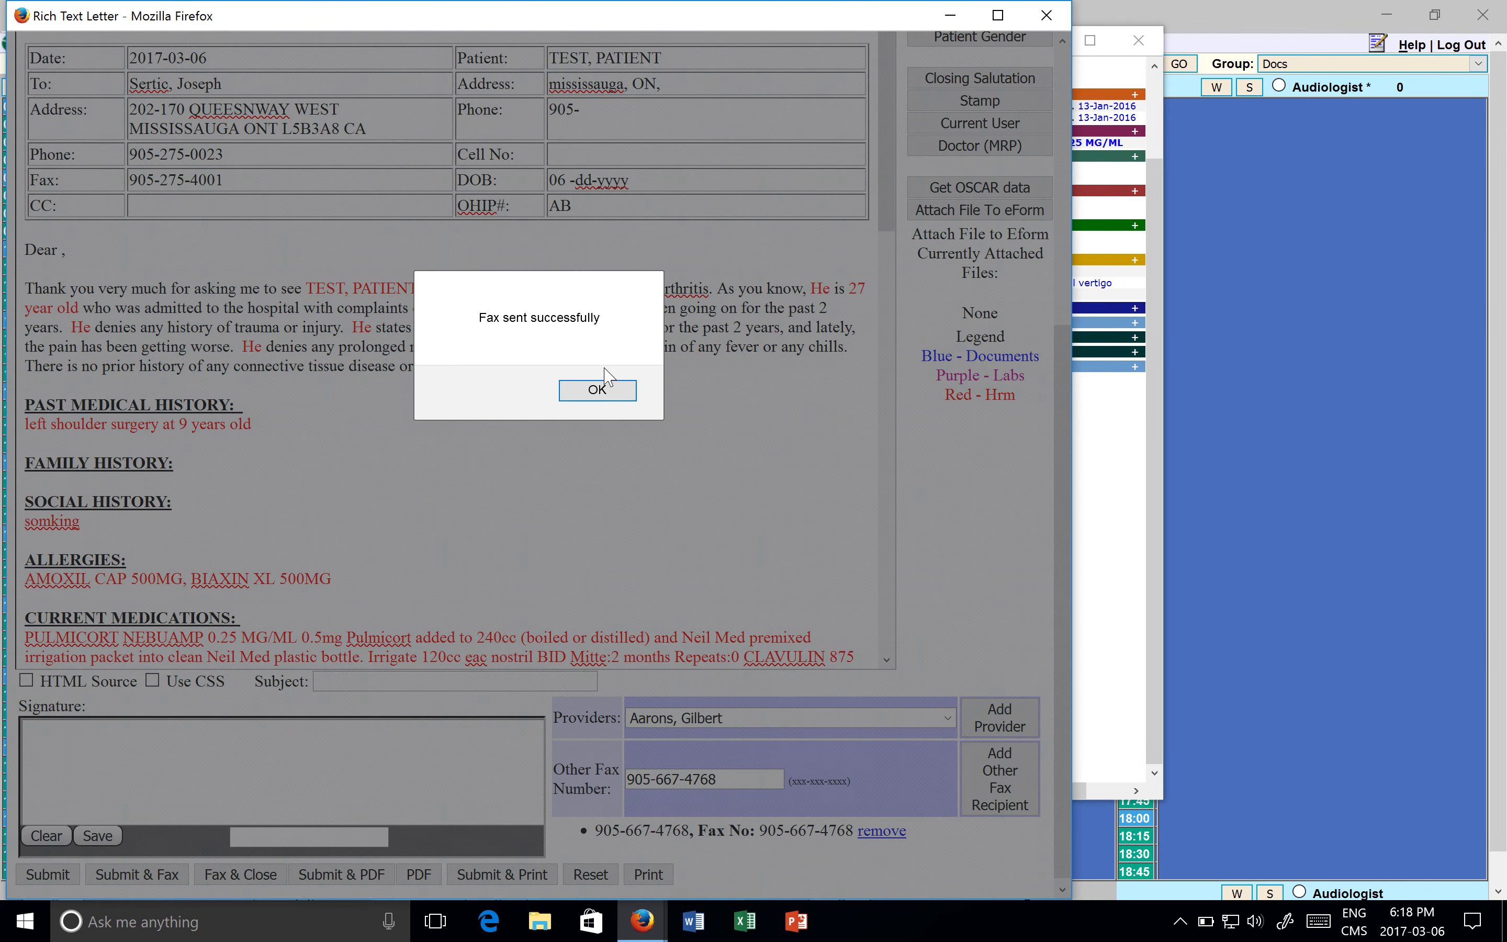
click(598, 390)
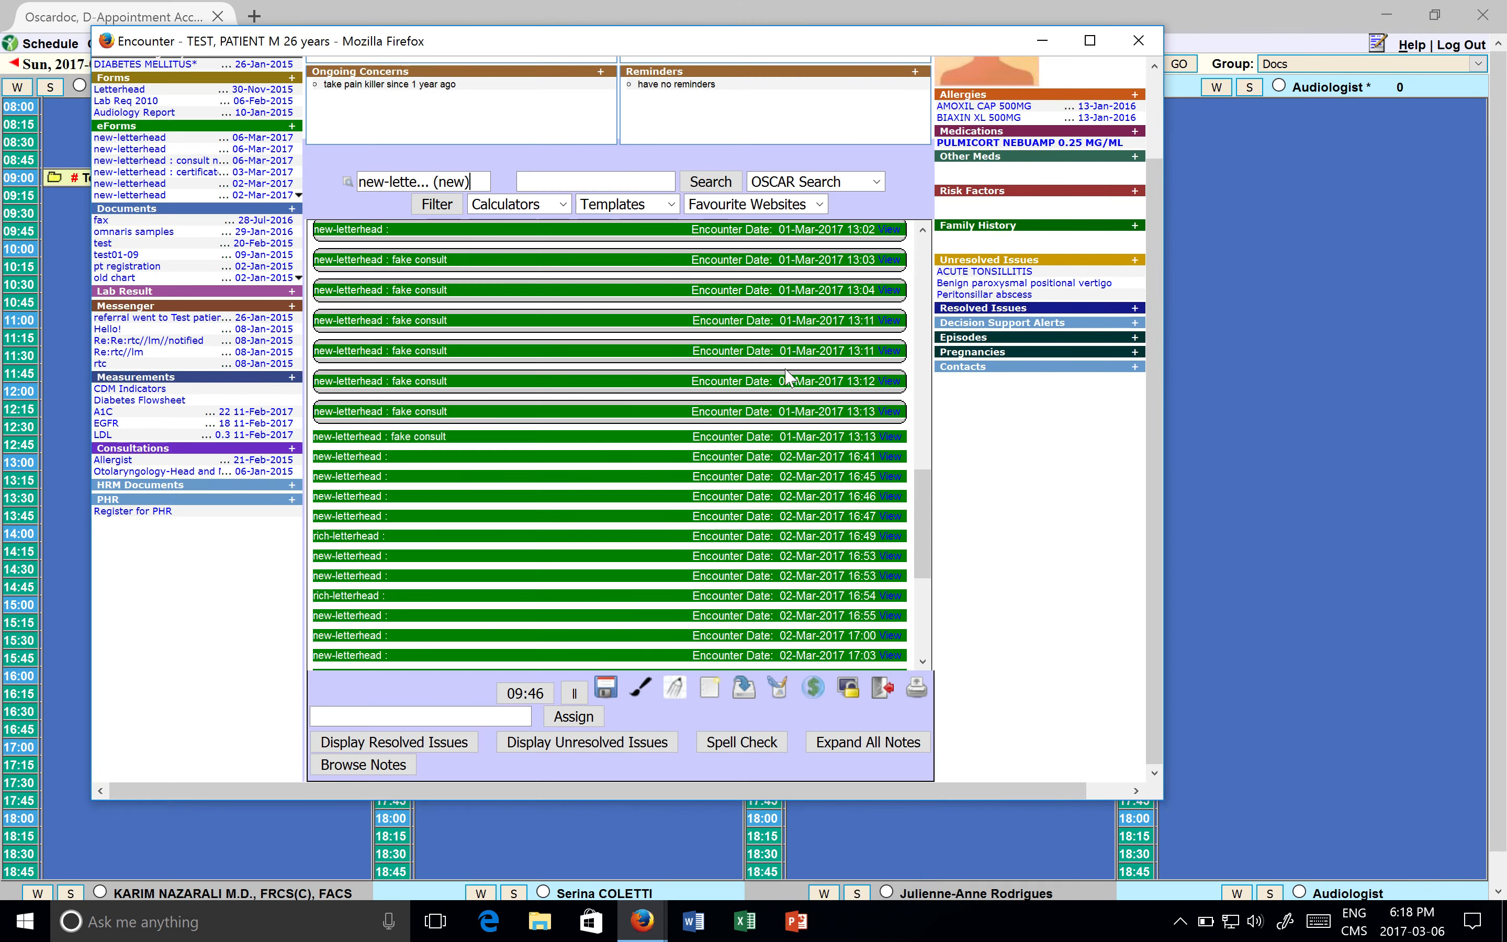